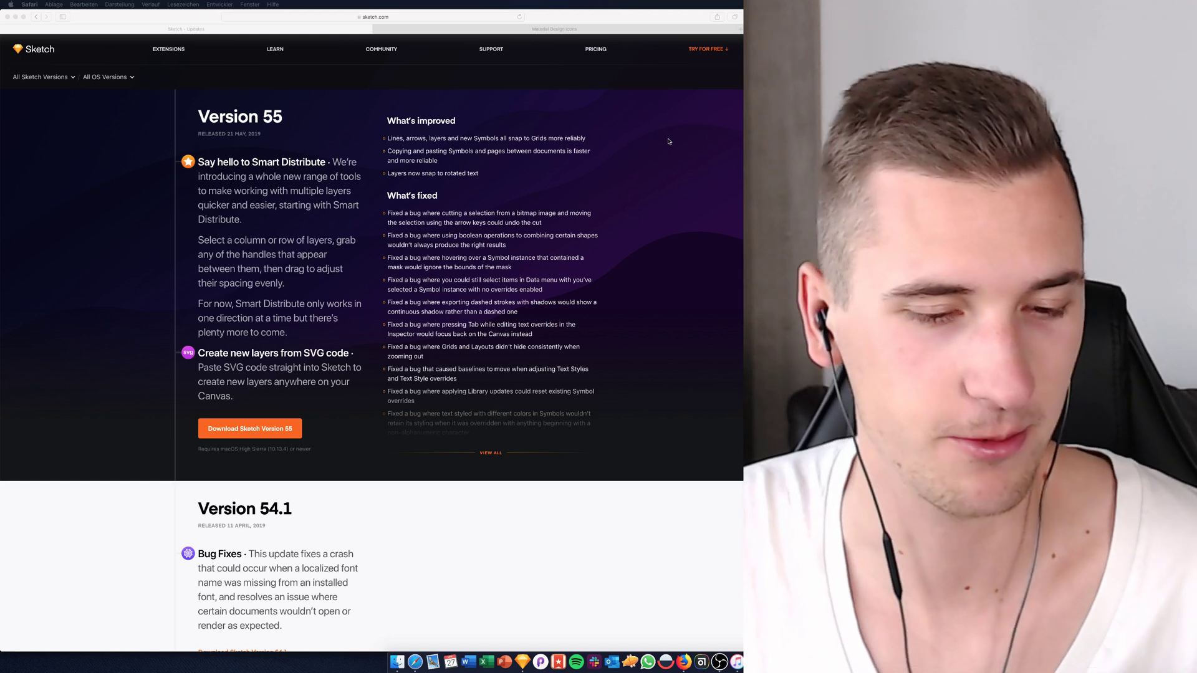
- Read the Smart Distribute paragraph in the Version 55 release notes
click(269, 156)
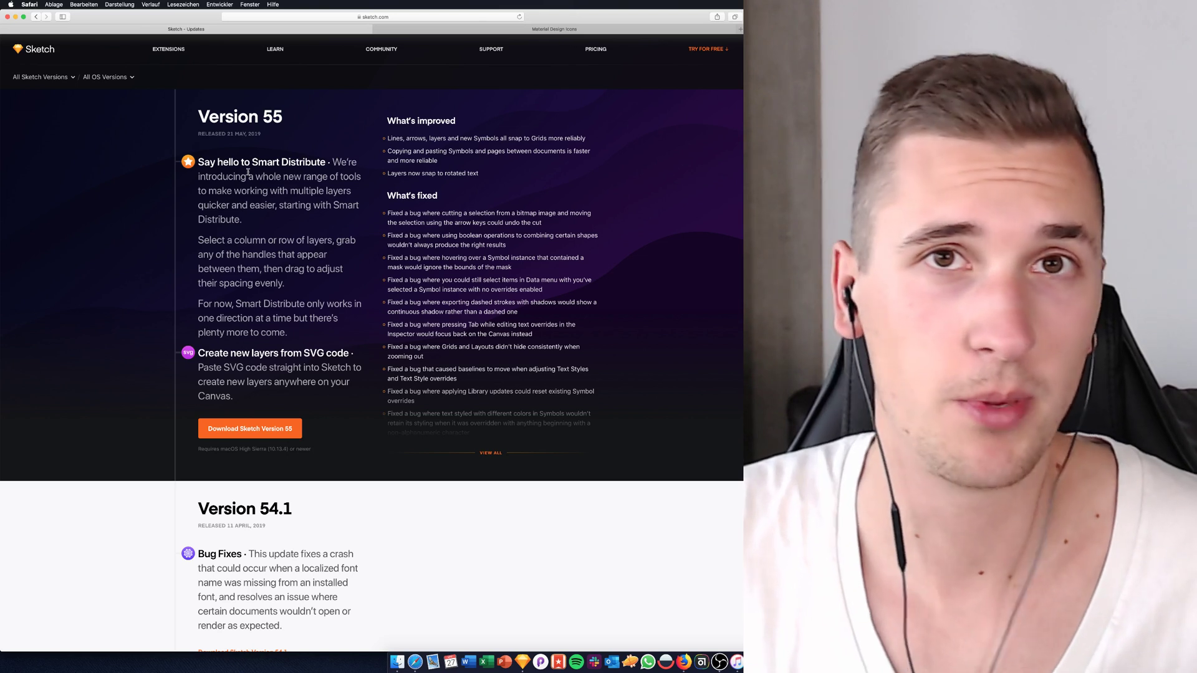
drag(333, 163, 350, 199)
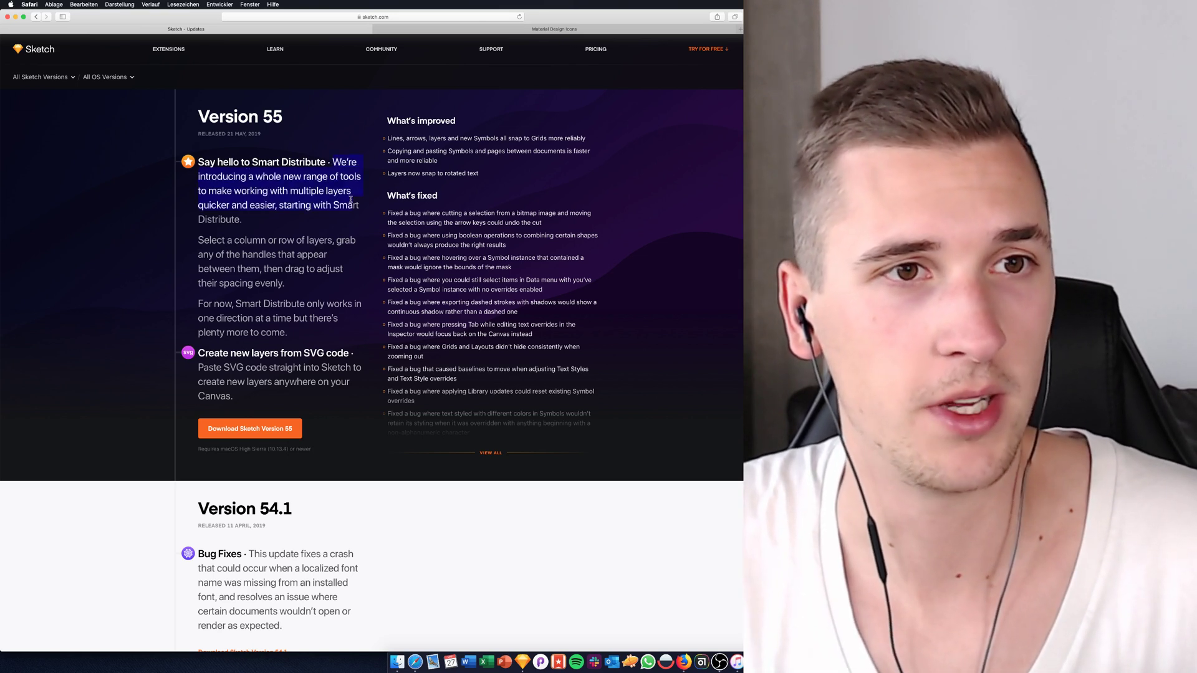
click(273, 181)
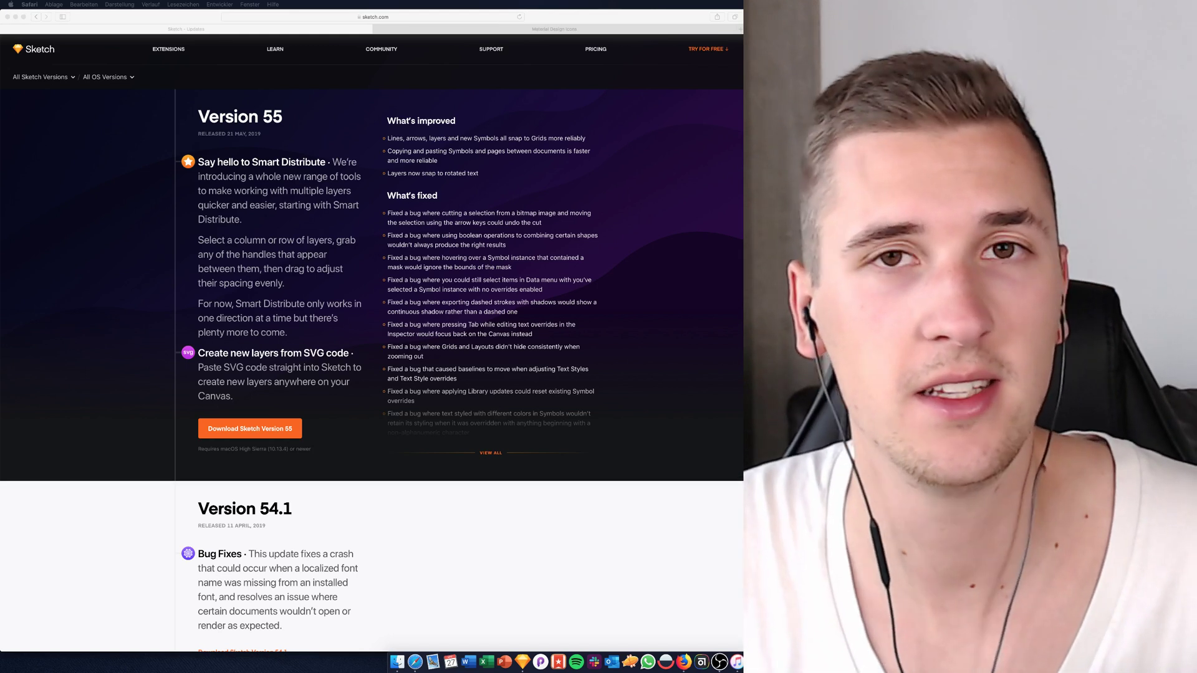
- Open the Material Design Icons page, enter the sample text "imiemri" in its icon search and copy that text
click(522, 30)
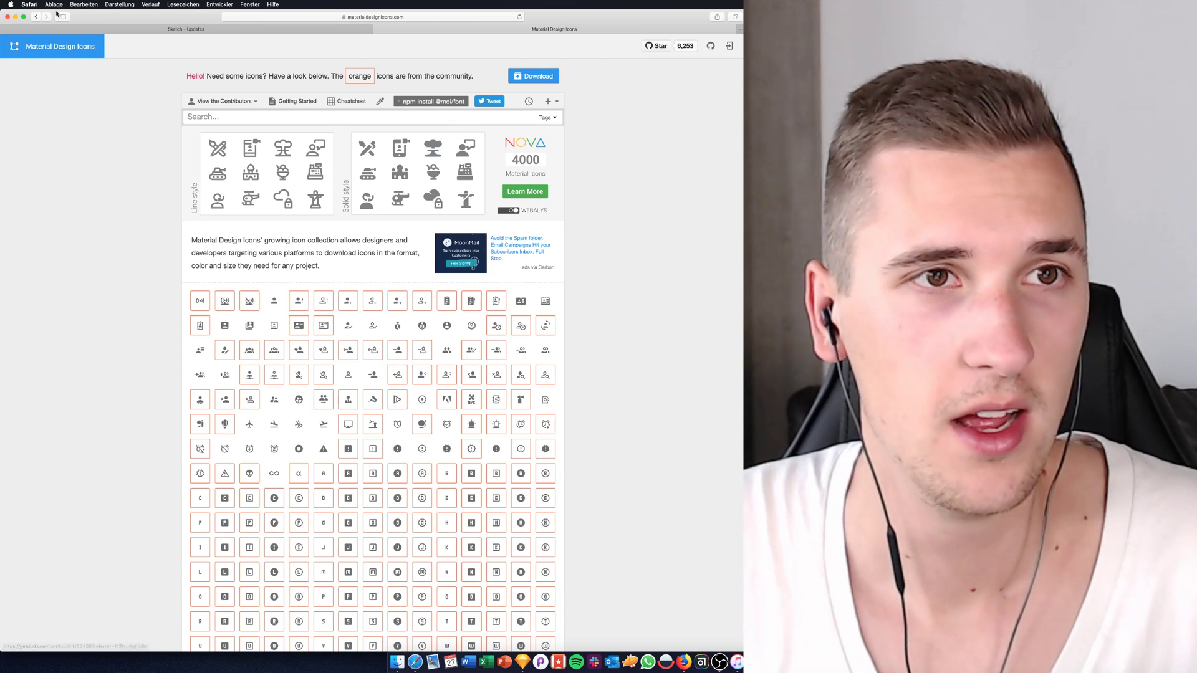
click(218, 118)
text(imiemri)
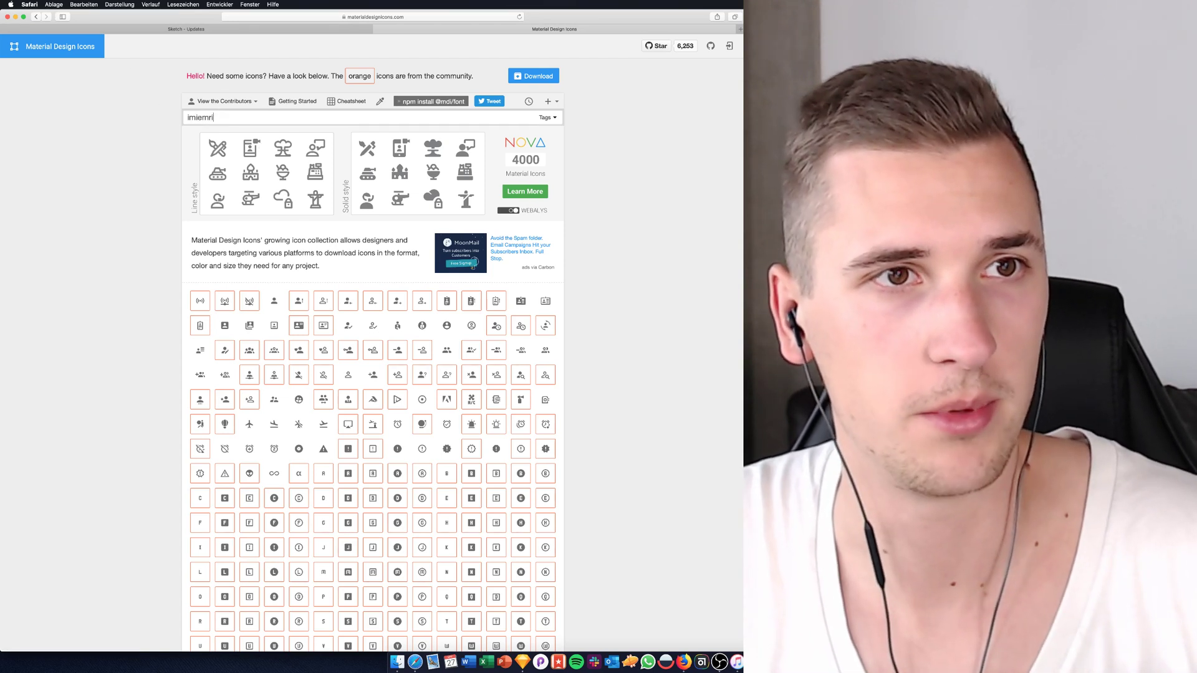
key(super+a)
key(super+c)
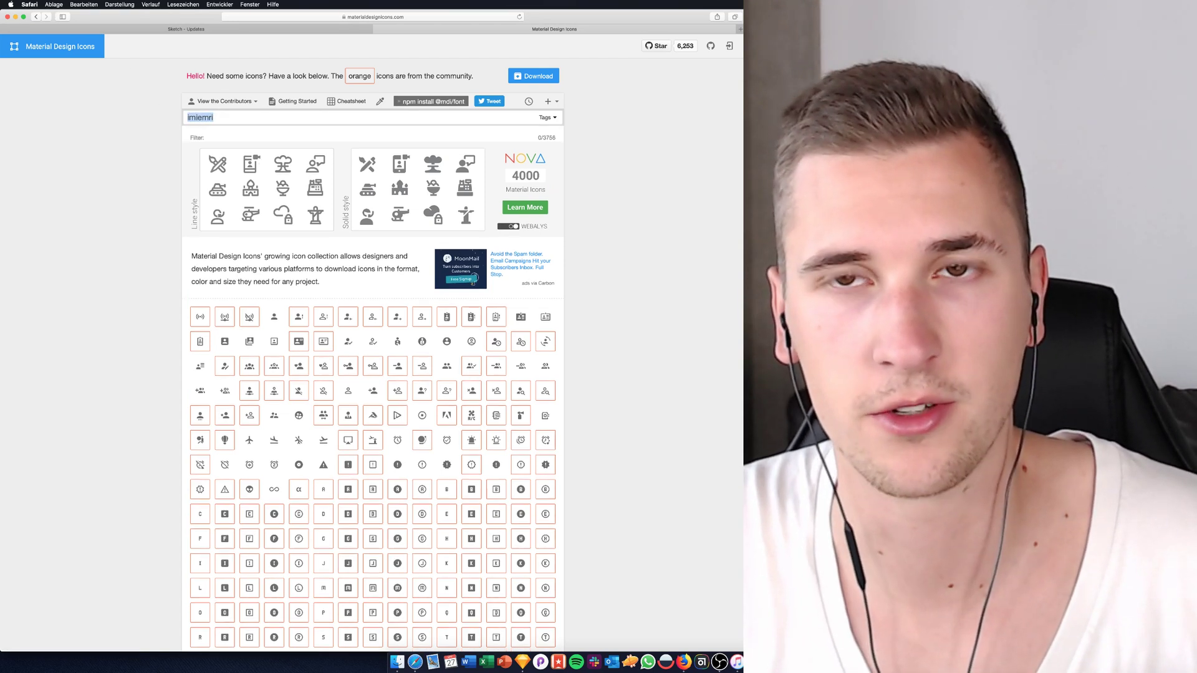
- Switch to Sketch and try pasting the copied text into the artboard, undoing the paste
key(super+Tab)
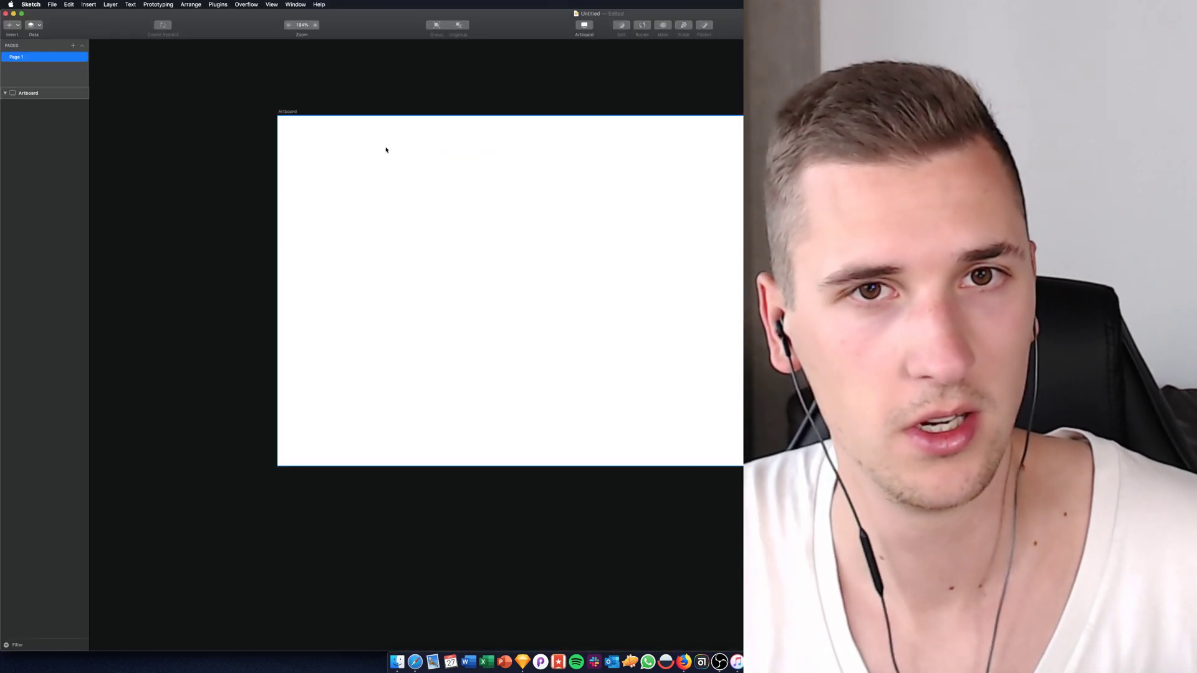
mouse_move(289, 113)
mouse_down()
mouse_move(316, 91)
mouse_move(303, 106)
mouse_up()
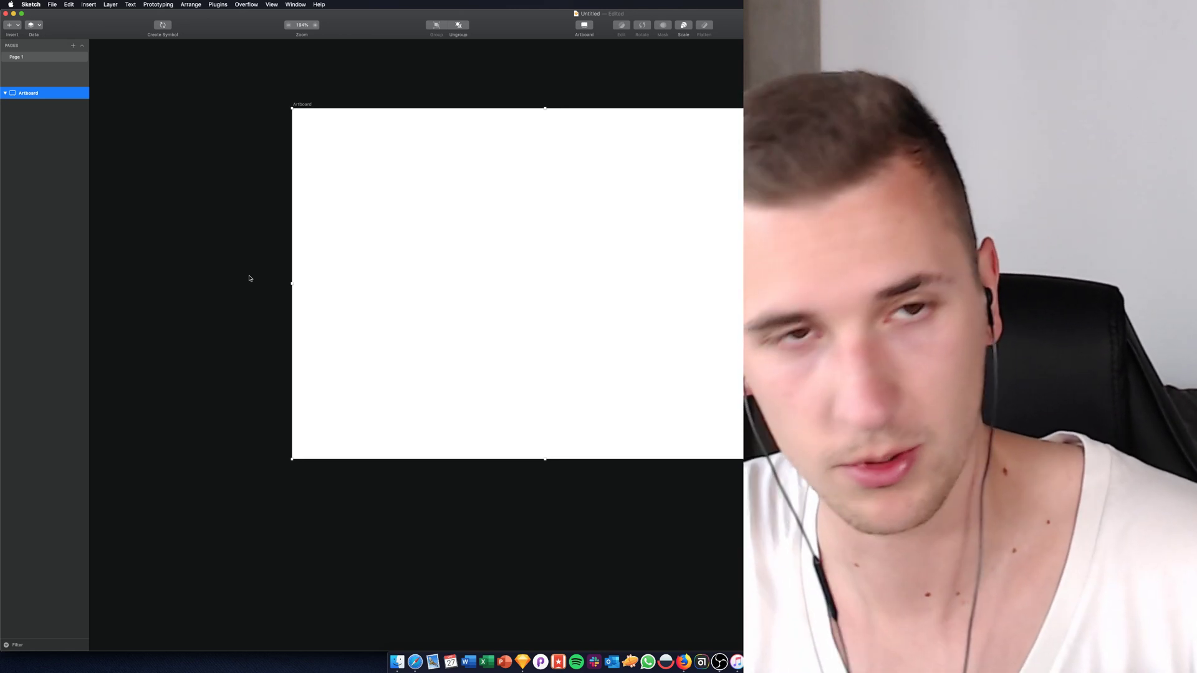
key(super+v)
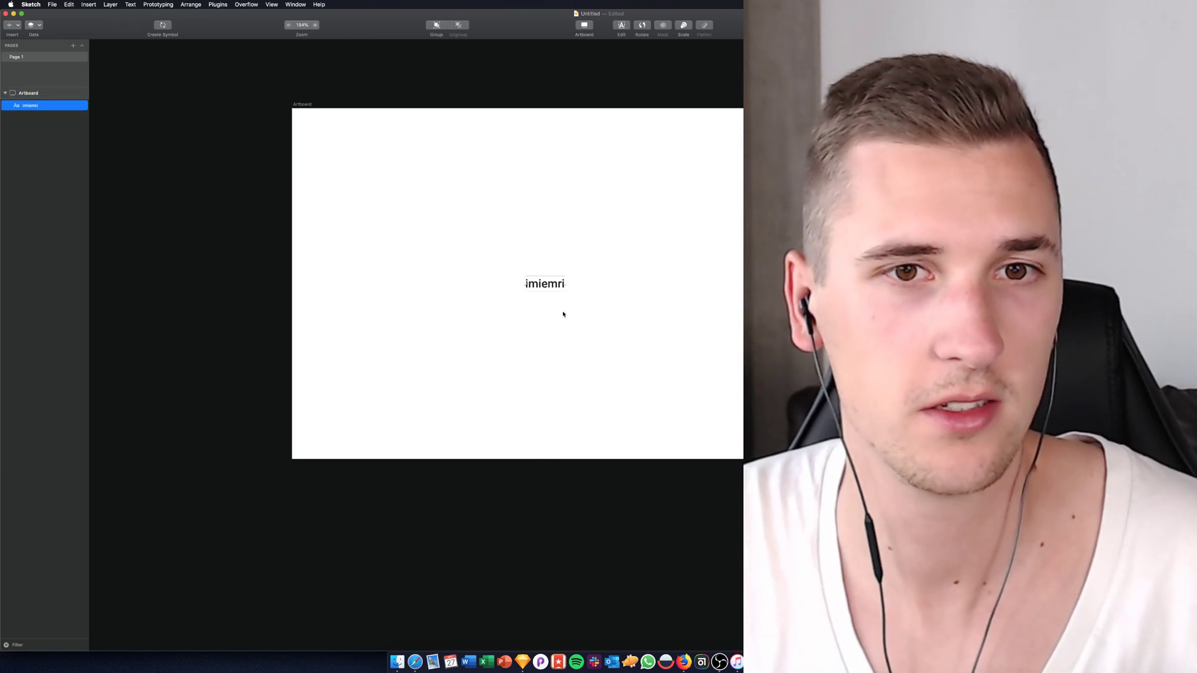
key(super+z)
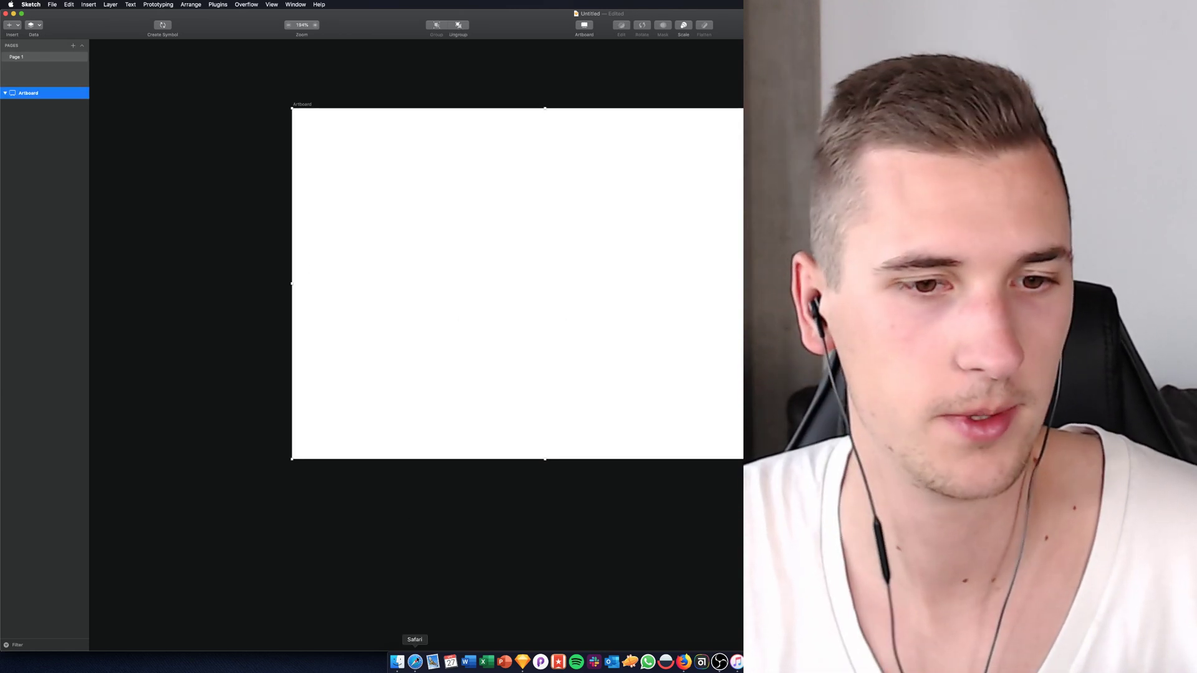
- Switch back to Safari and remove the "imiemri" search filter from the Material Design Icons page
click(415, 661)
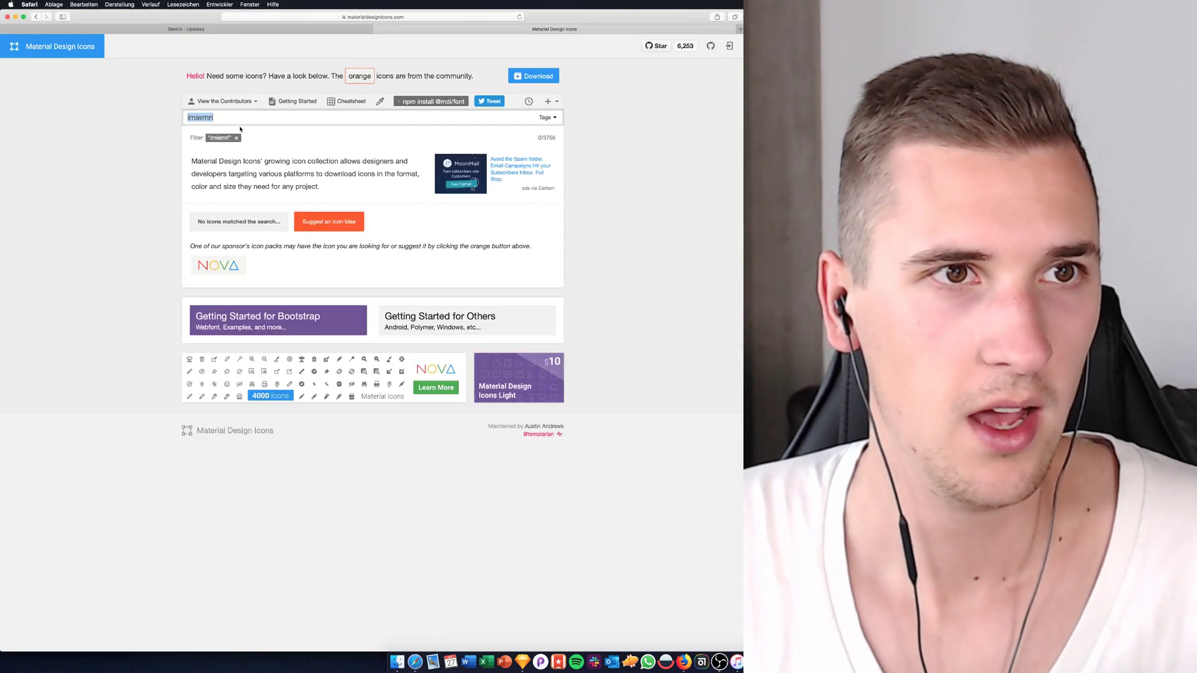
click(237, 138)
click(237, 139)
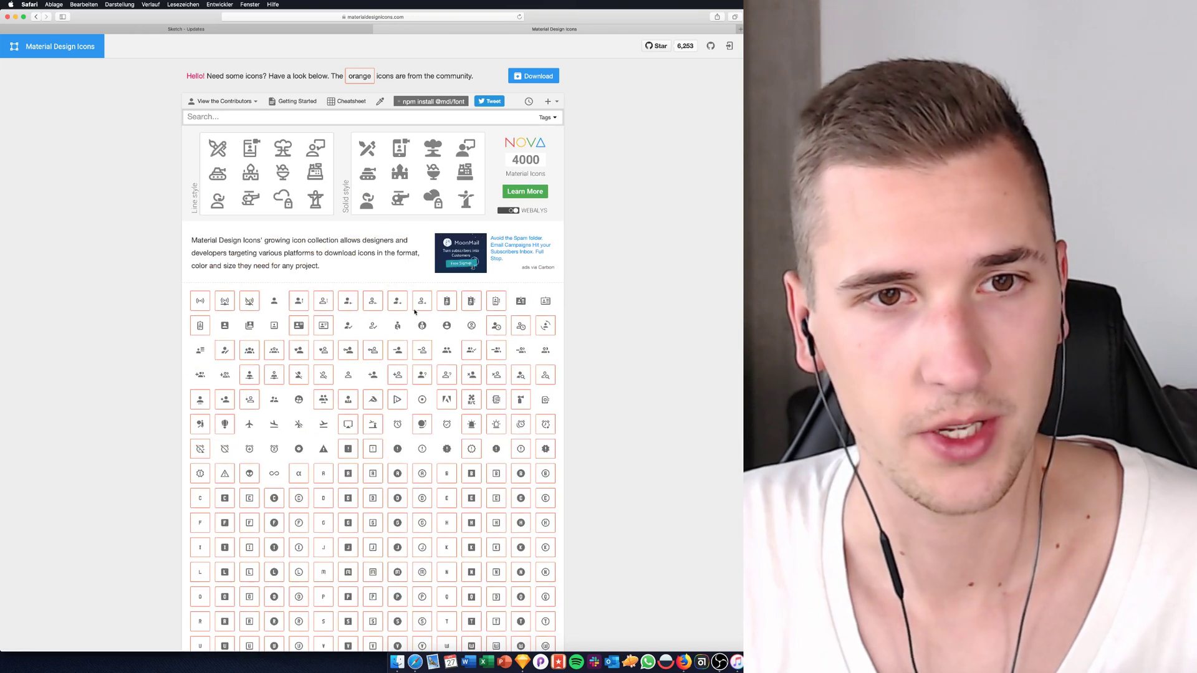
- Show the inline SVG code of the account-circle icon and select the whole code for copying
click(447, 326)
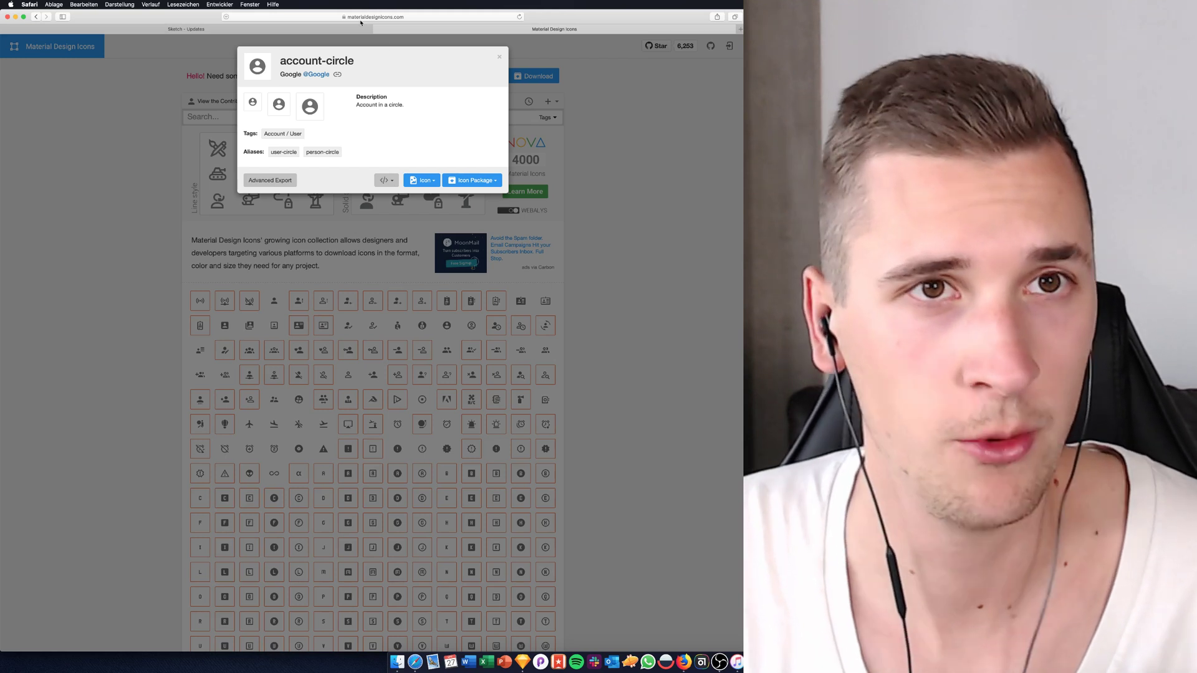
click(386, 181)
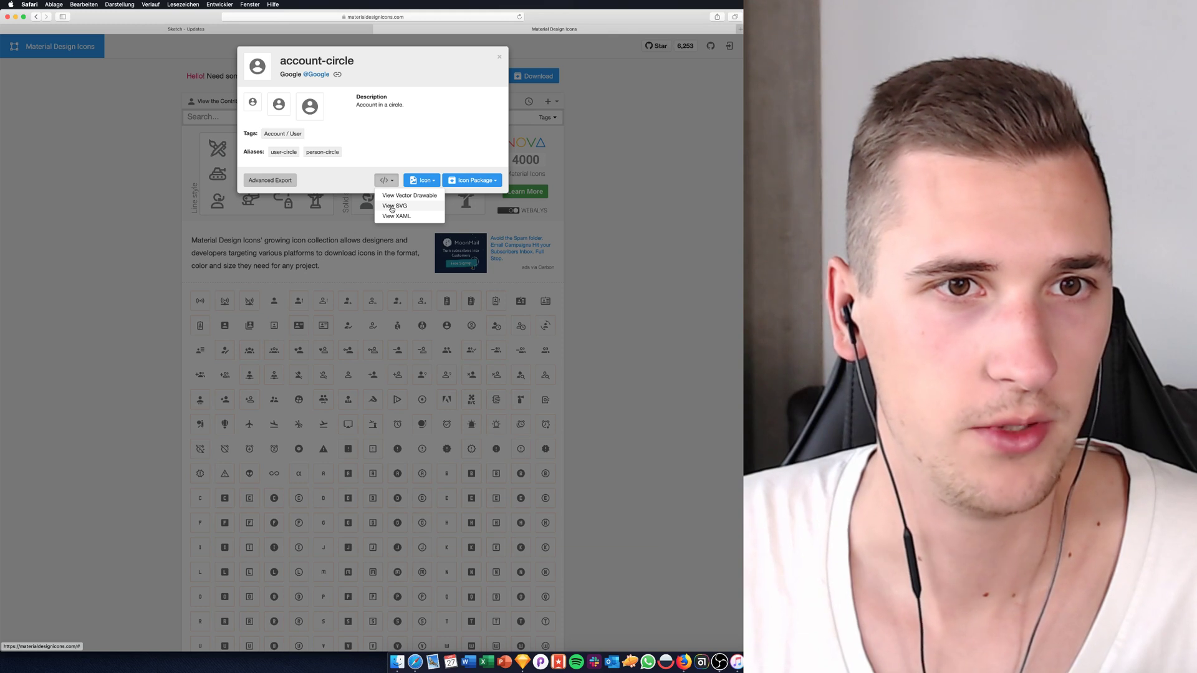
click(392, 208)
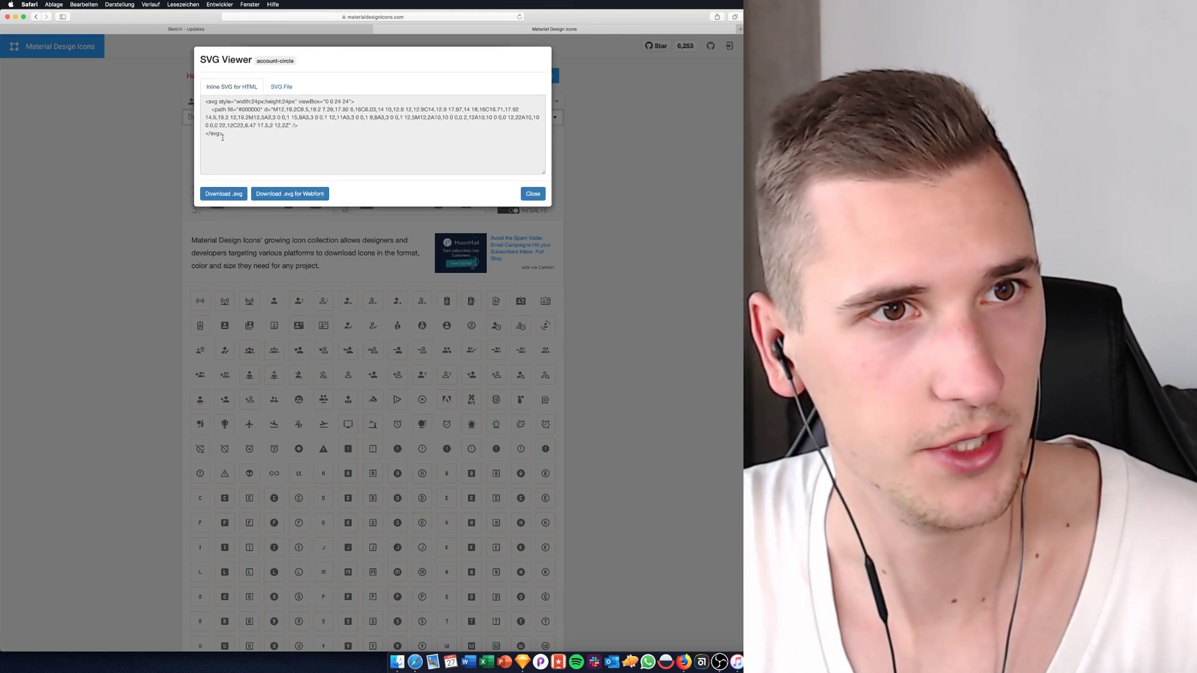
click(206, 101)
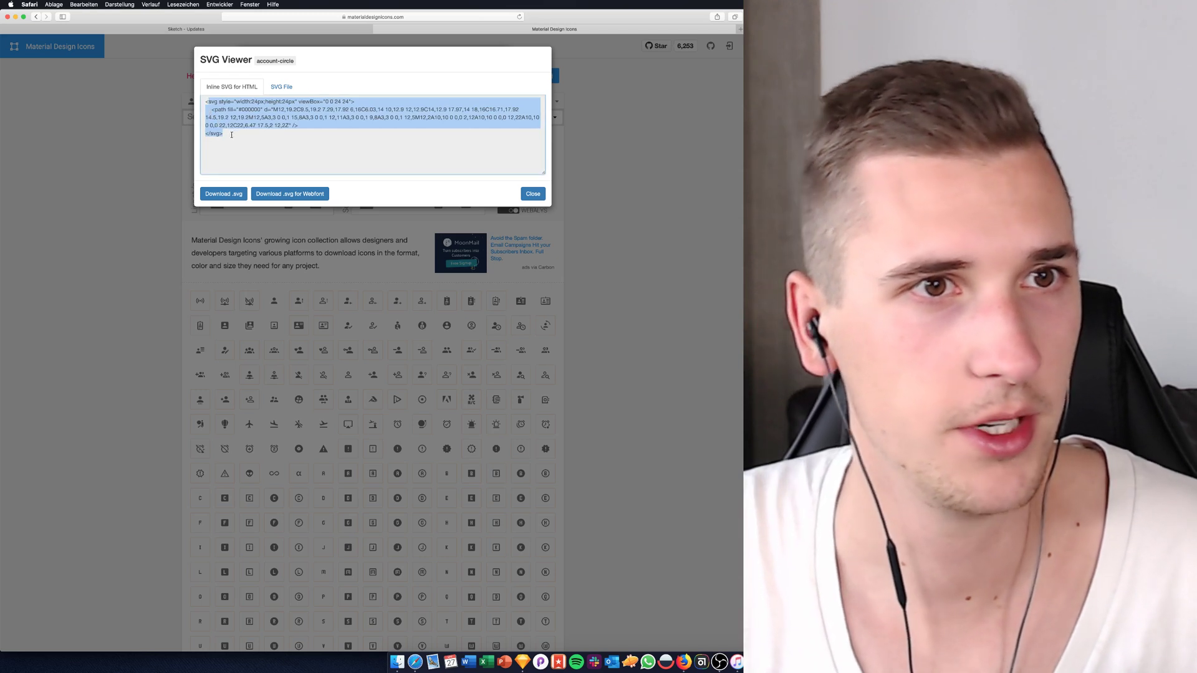
drag(229, 134, 205, 99)
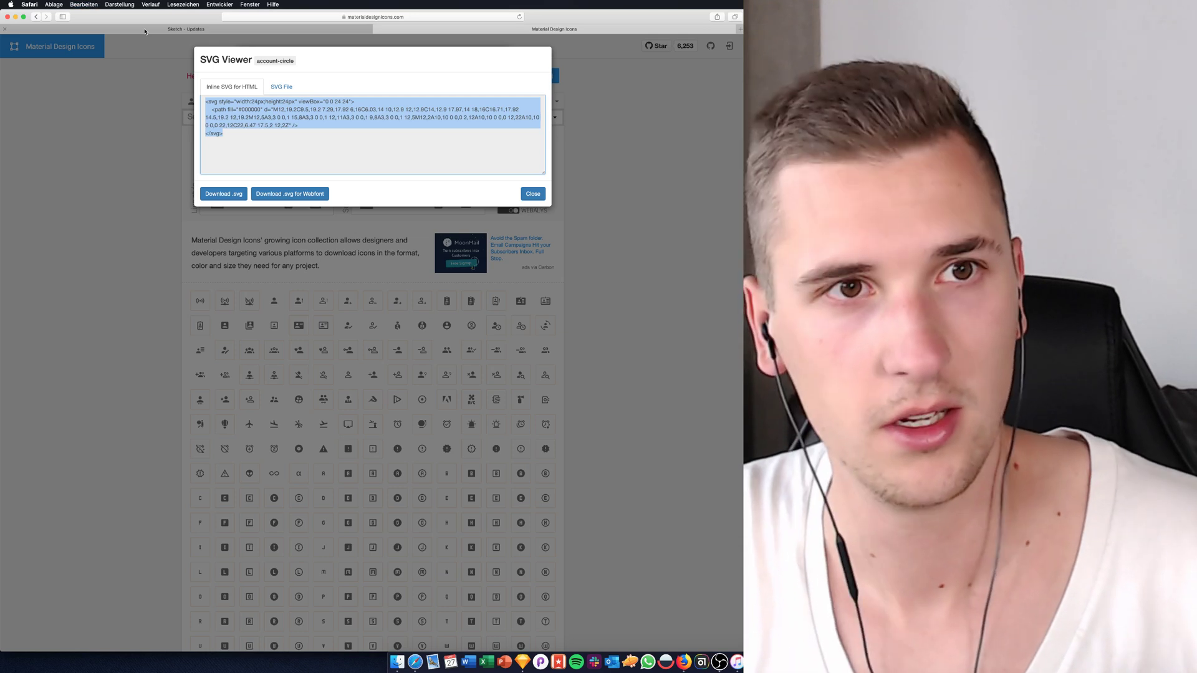
- Switch to Sketch, paste the SVG code into the artboard as a layer, and duplicate the resulting icon
key(super+Tab)
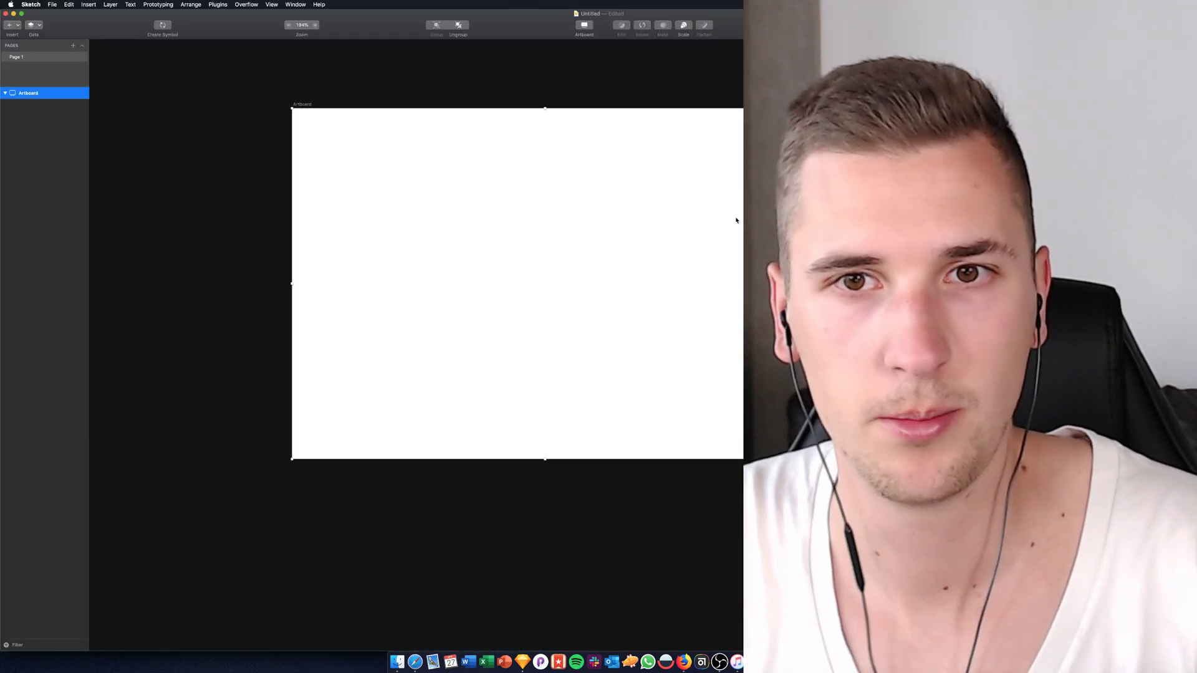
key(super+v)
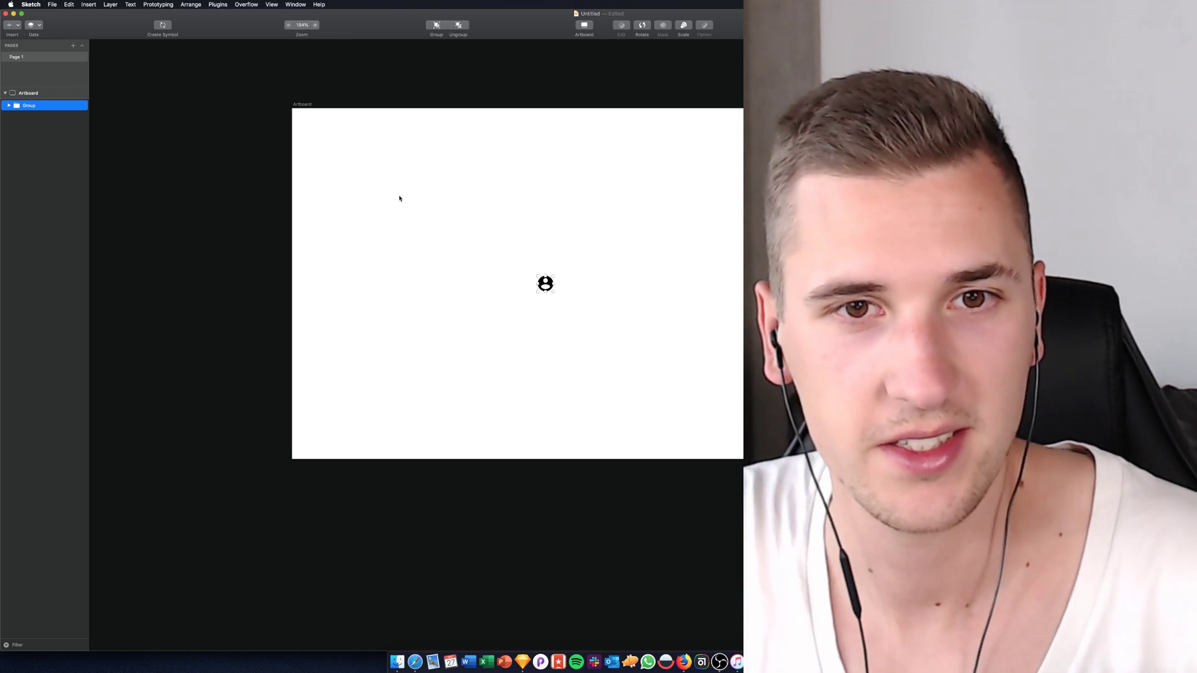
key(super+d)
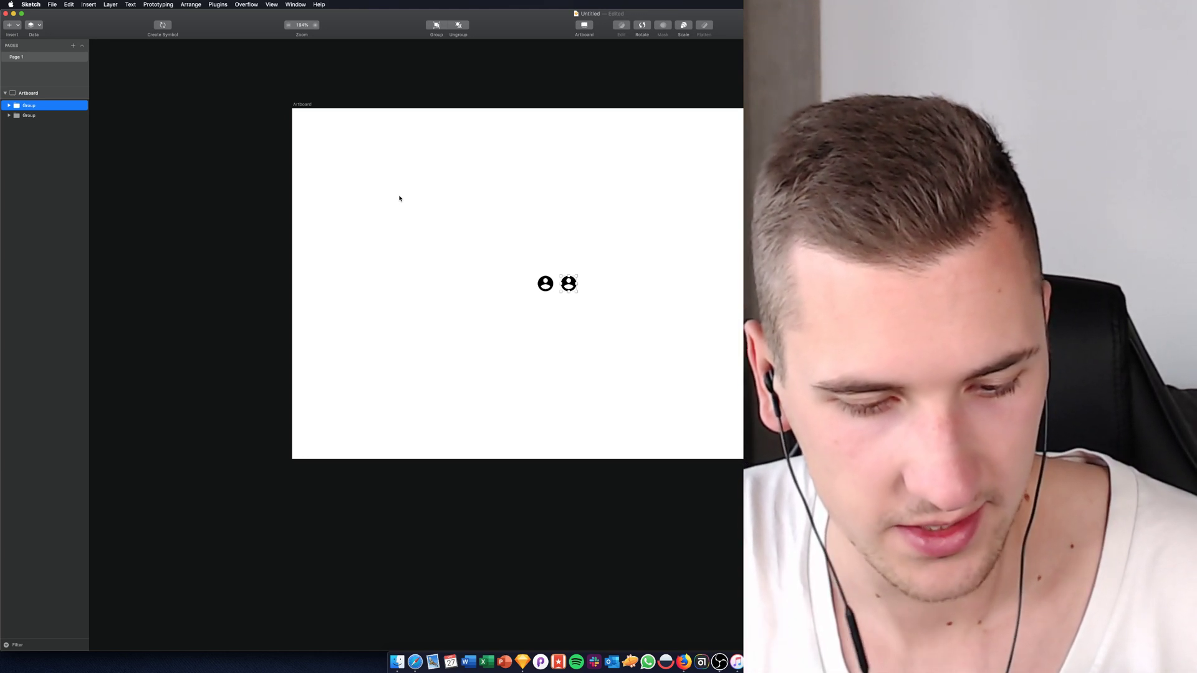
key(super+Tab)
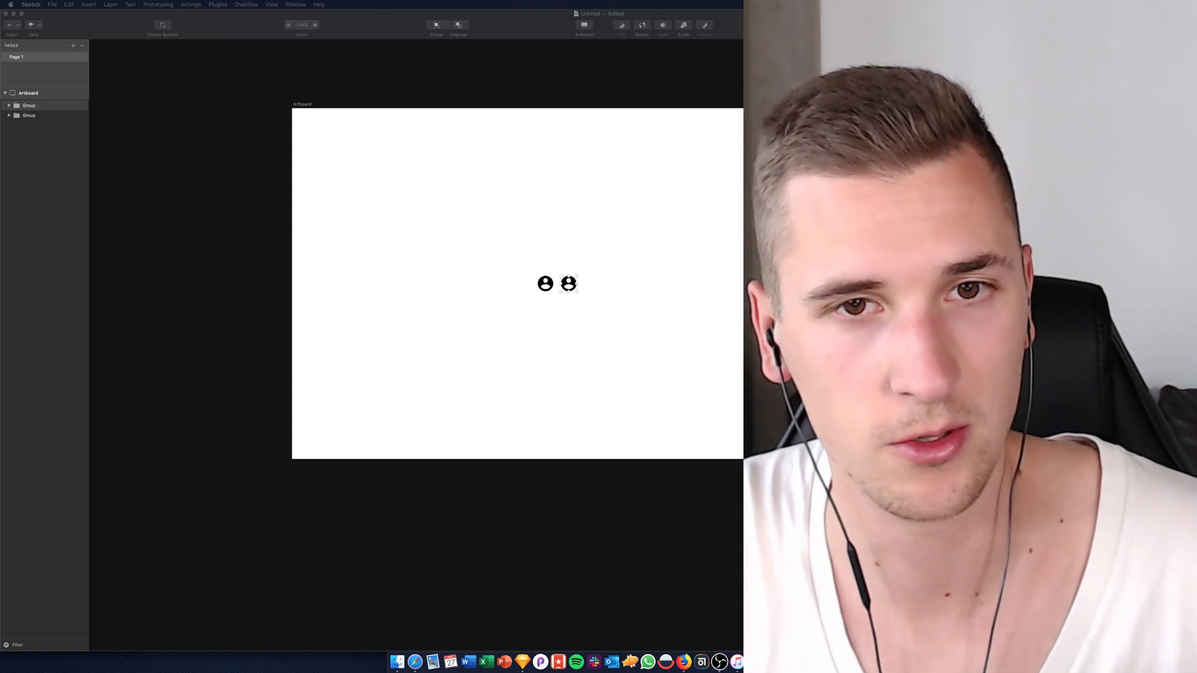
click(482, 170)
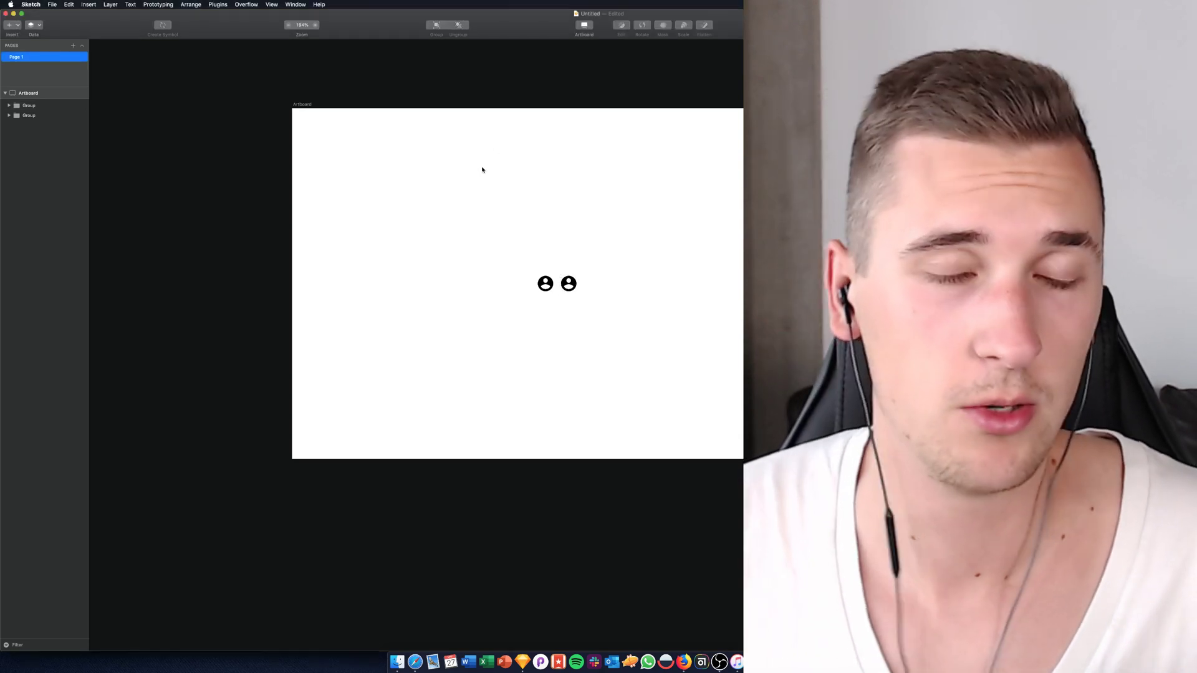
click(543, 285)
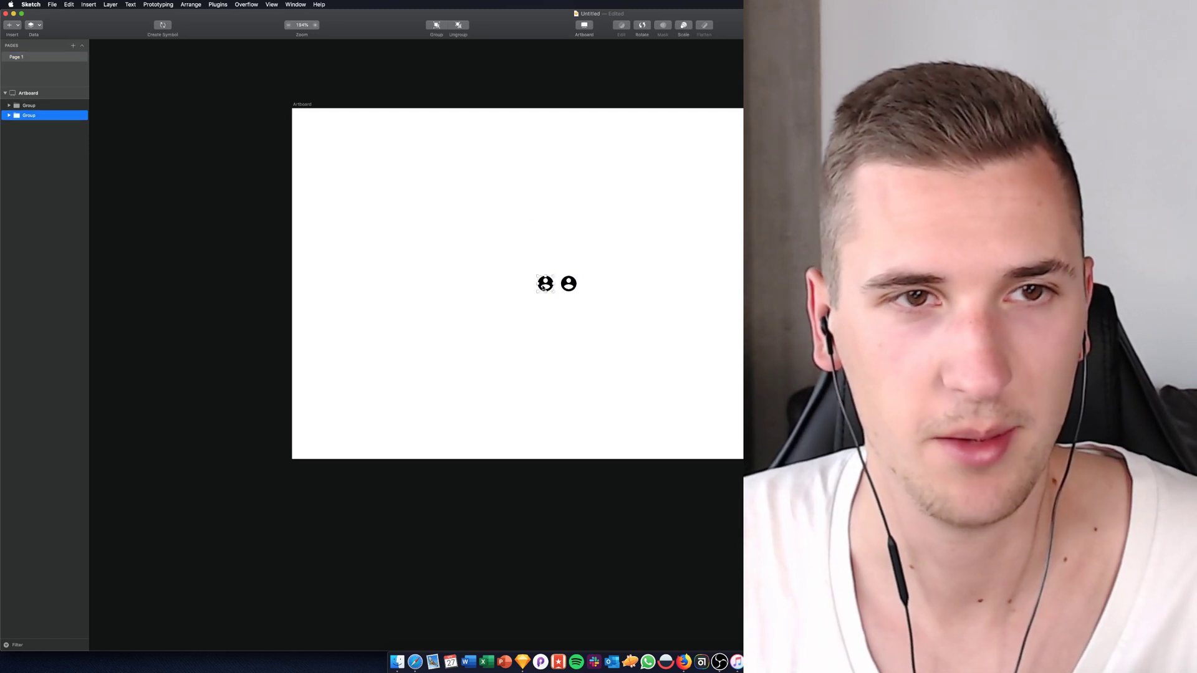
click(441, 244)
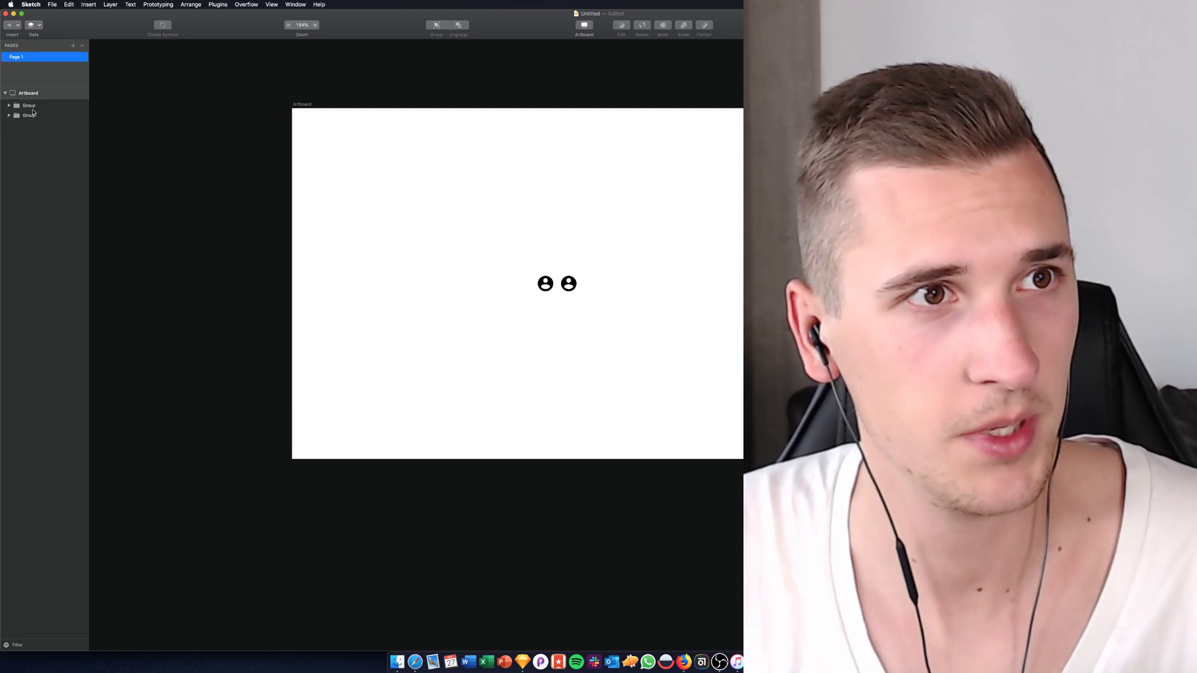
- Ungroup both account-circle icon groups so that each icon is a plain shape layer in the artboard
click(33, 109)
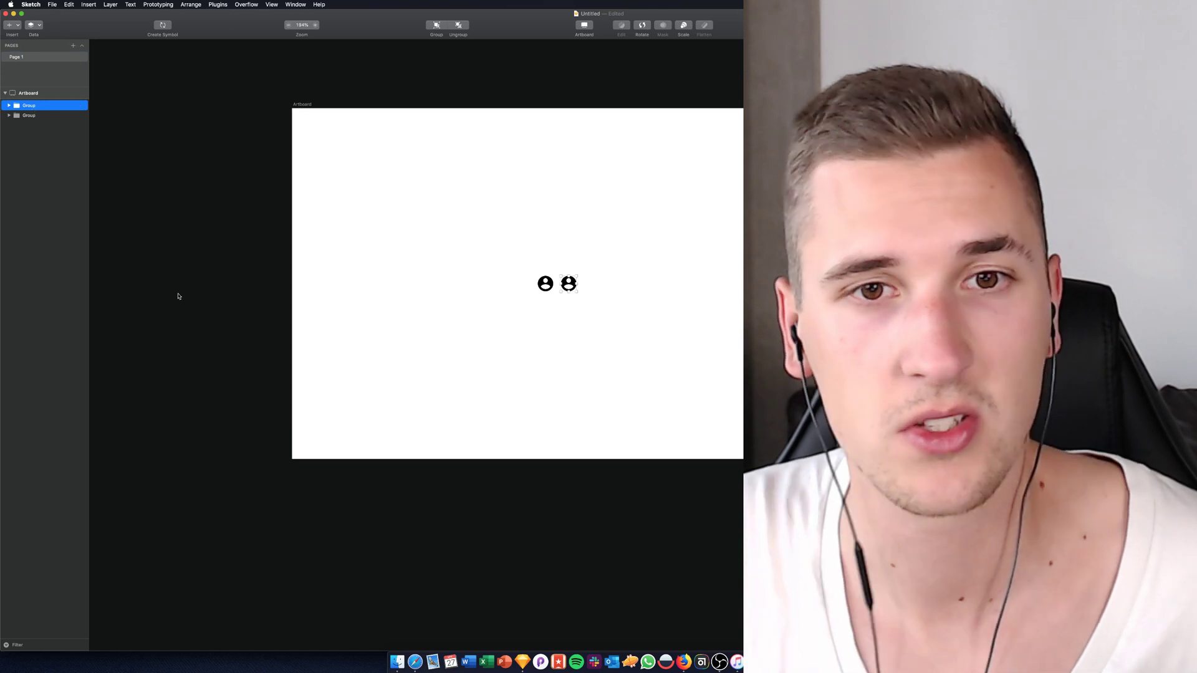
click(458, 25)
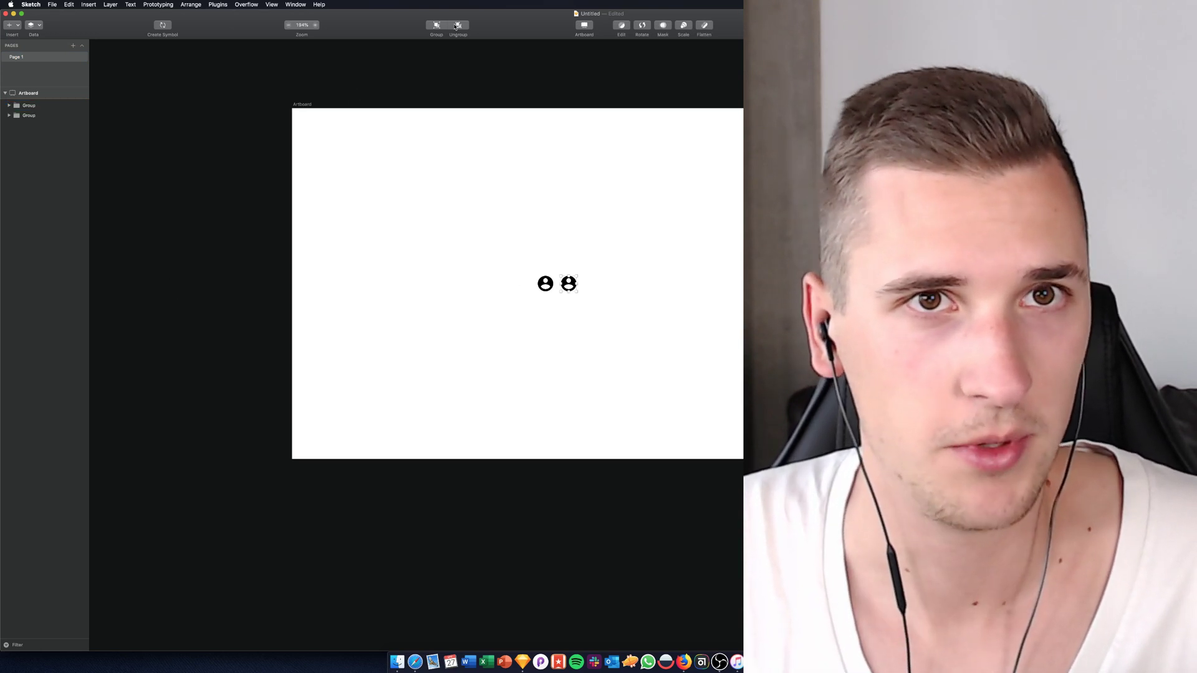
click(40, 121)
click(39, 118)
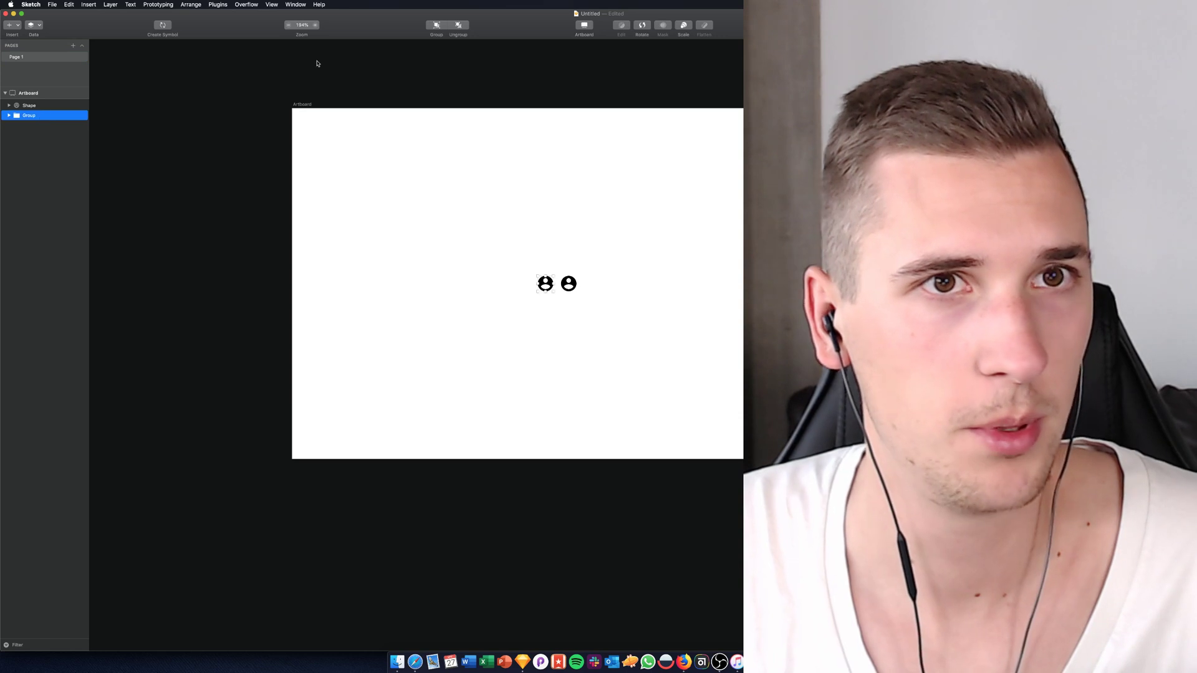
click(458, 25)
- Try grouping the left icon's shape and ungrouping it again, and undo the last ungrouping
click(545, 283)
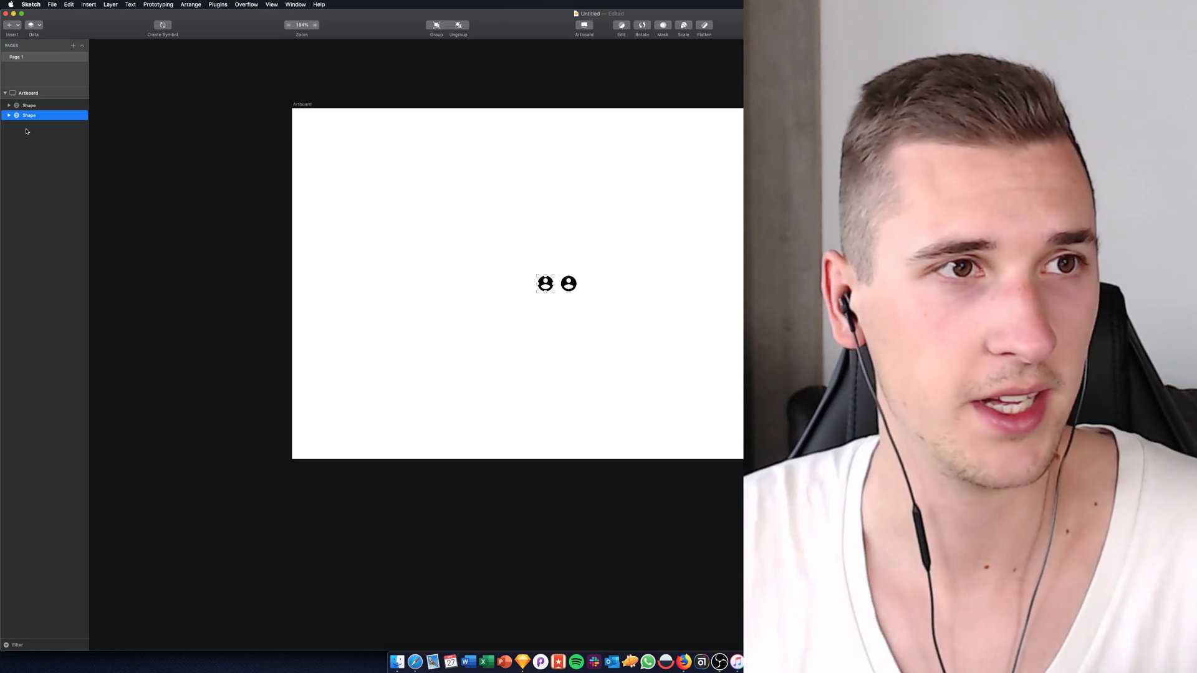
click(437, 25)
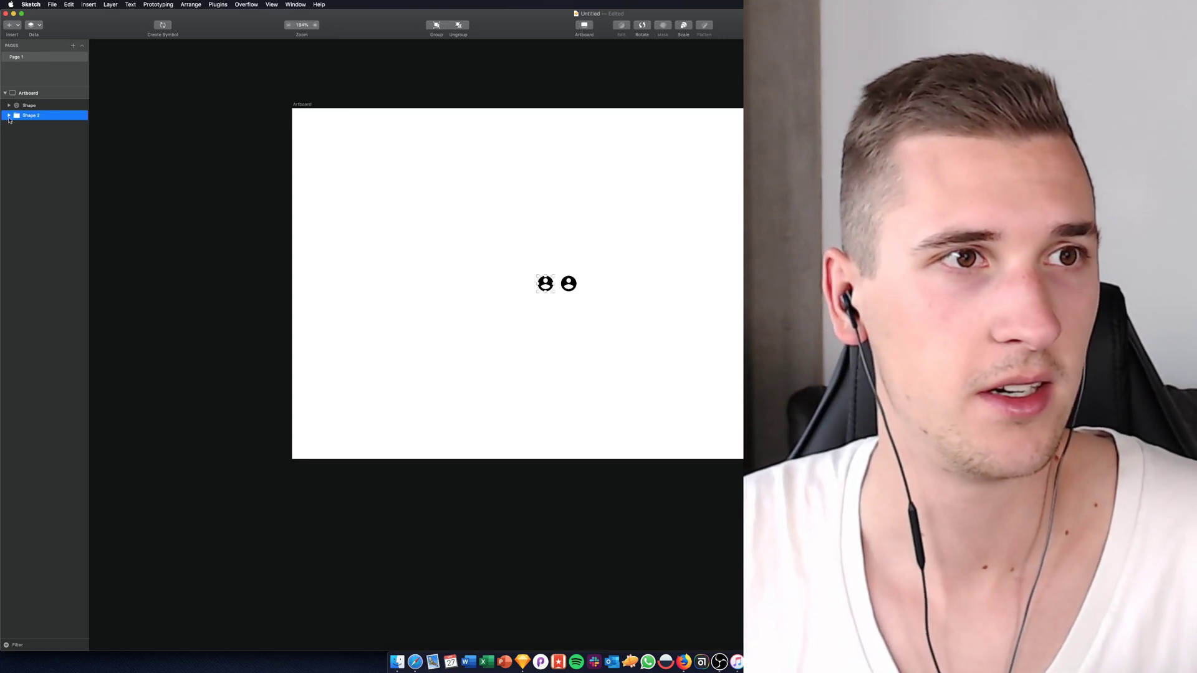
click(8, 116)
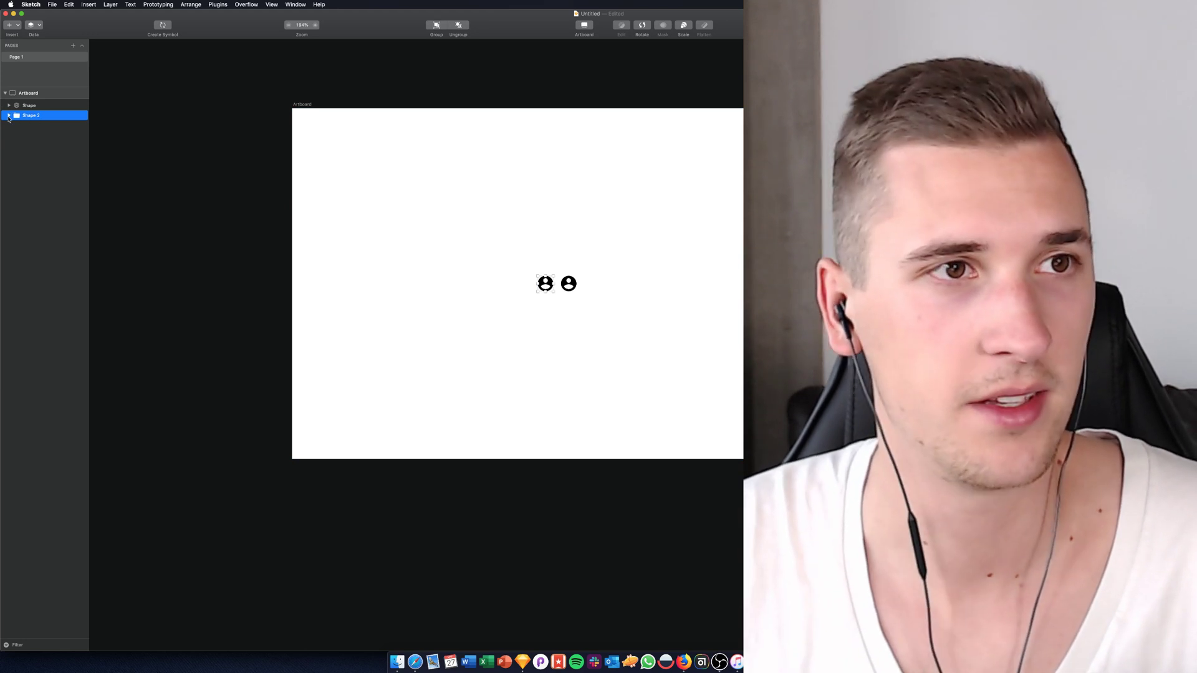
click(8, 116)
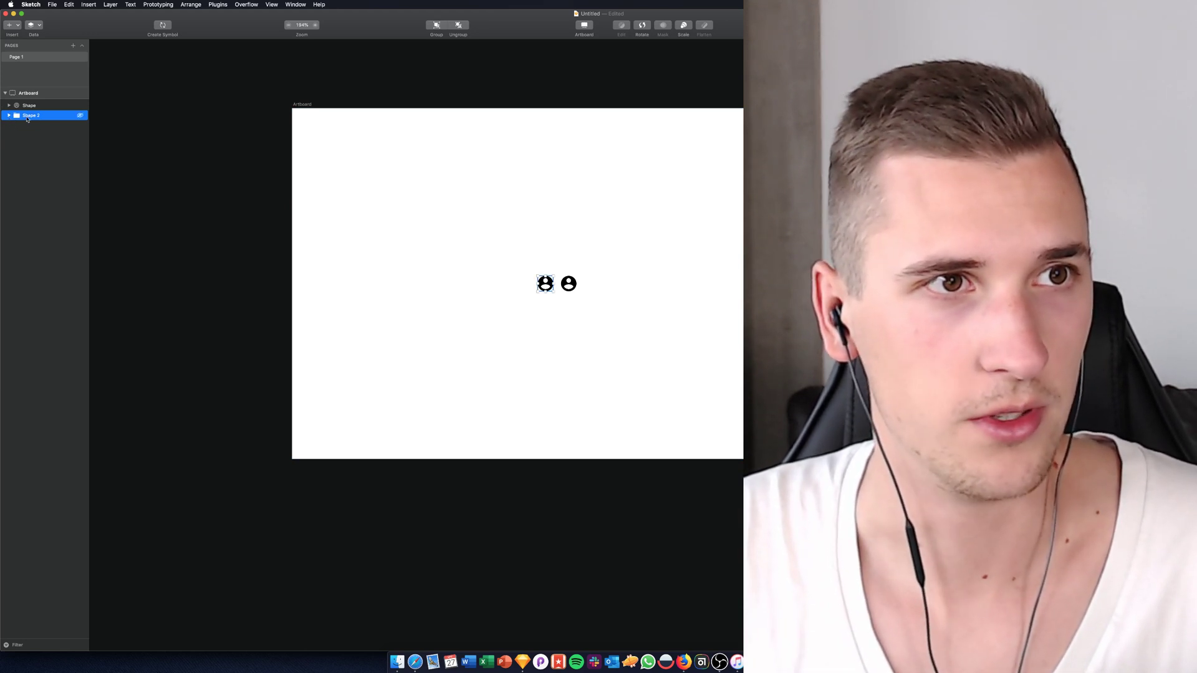
click(462, 31)
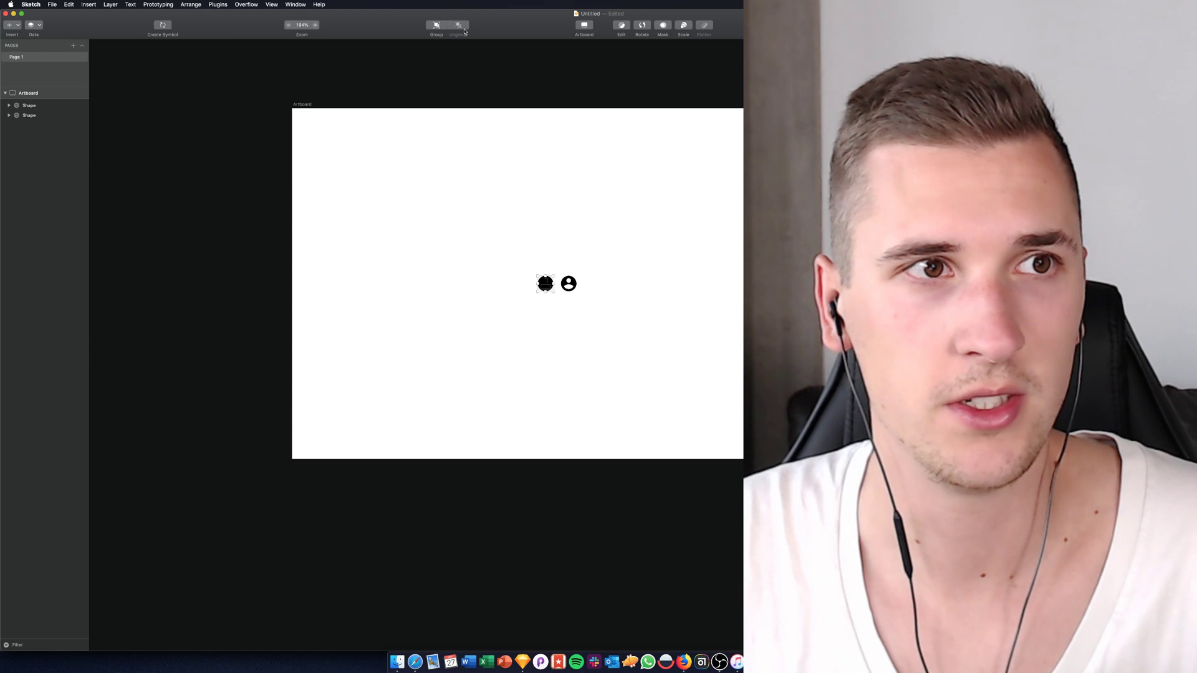
key(super+z)
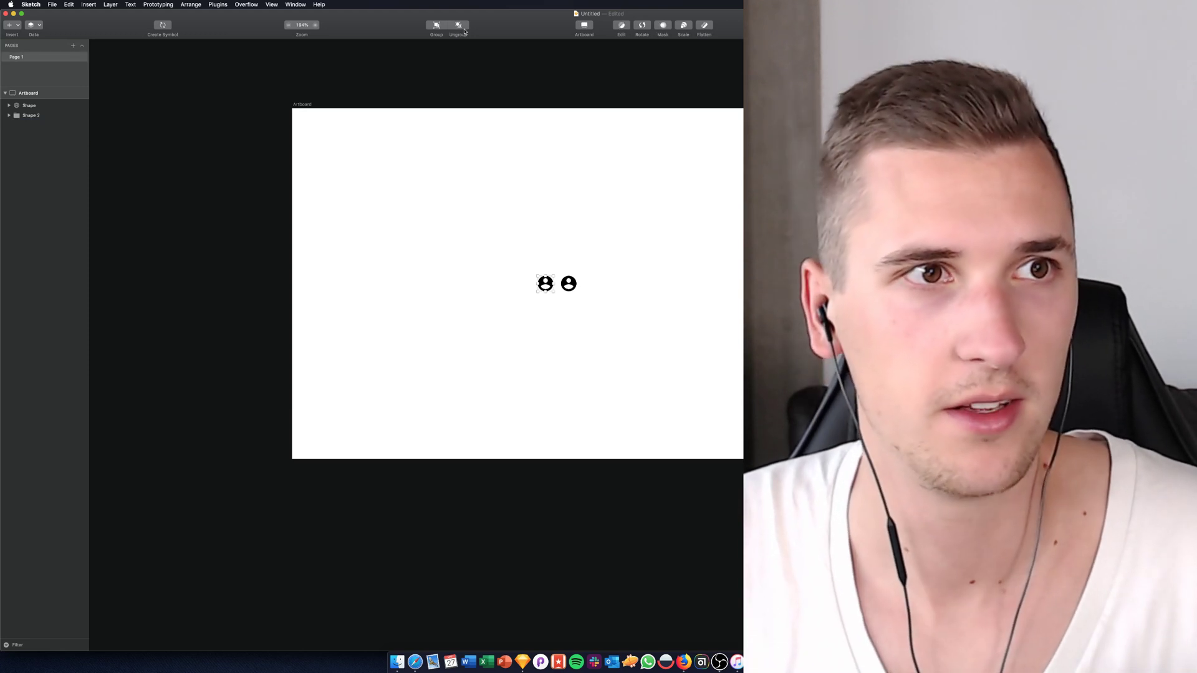
- Duplicate the left account-circle icon and place the copy just to its left in the artboard
click(25, 105)
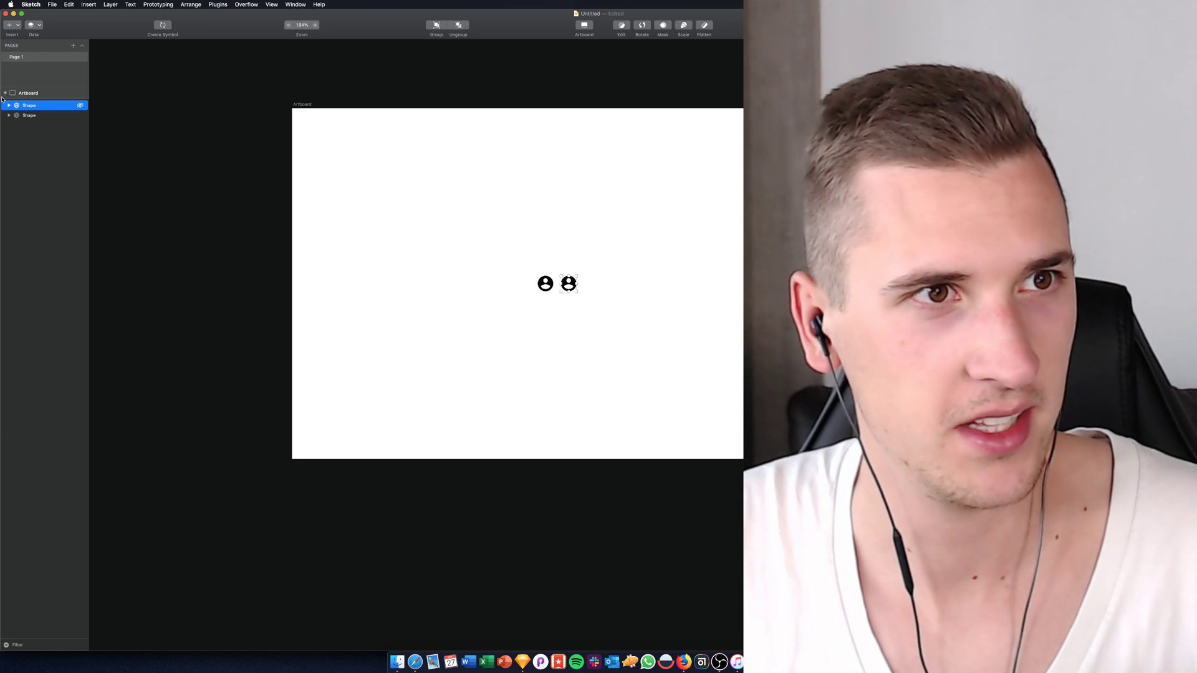
click(545, 283)
scroll(565, 284, up, 3)
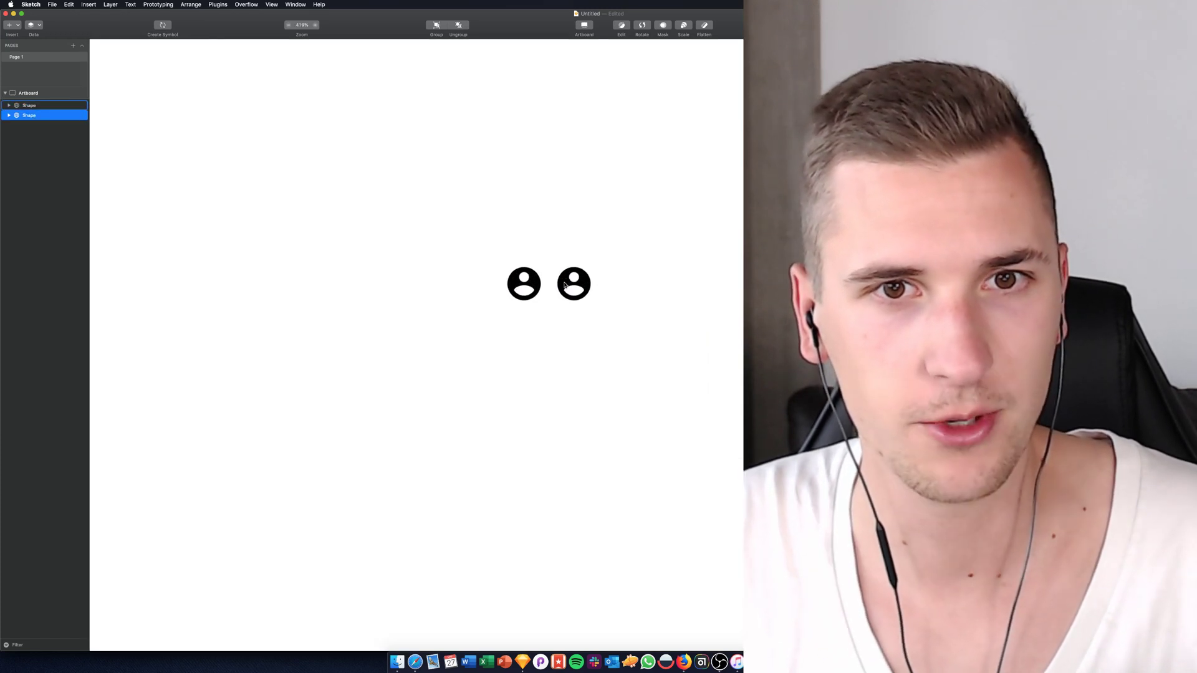
scroll(565, 285, down, 1)
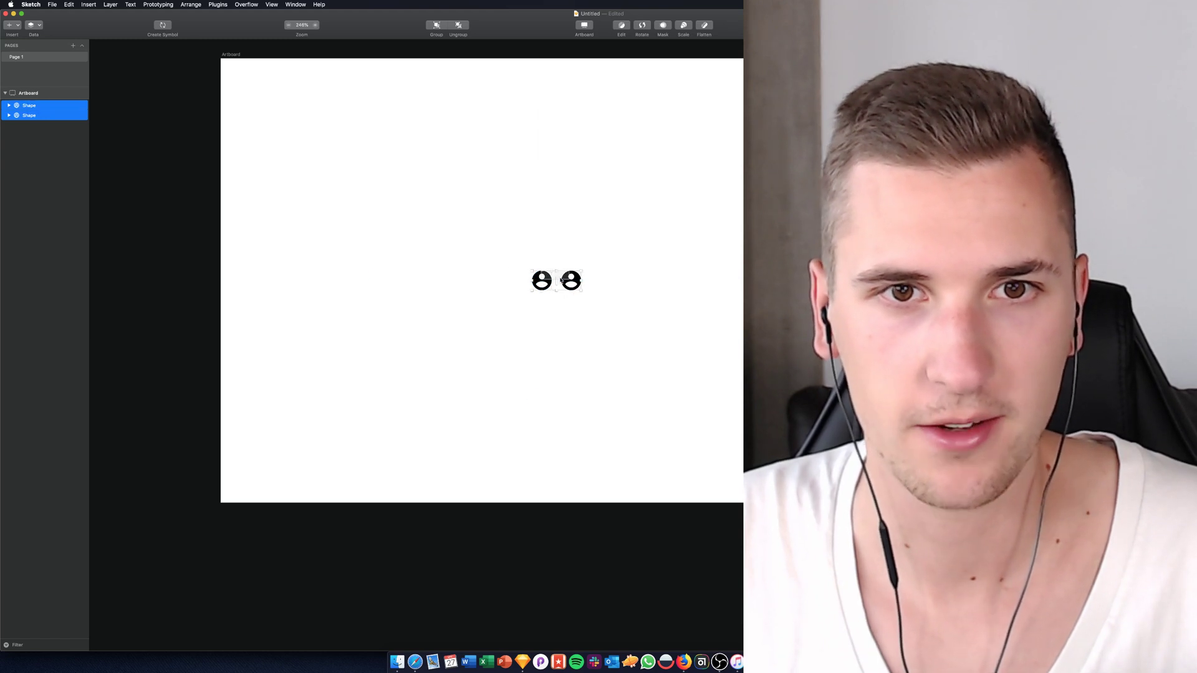
mouse_move(544, 281)
mouse_down()
mouse_move(497, 293)
mouse_move(546, 281)
mouse_move(510, 279)
mouse_move(520, 279)
mouse_up()
key(super+z)
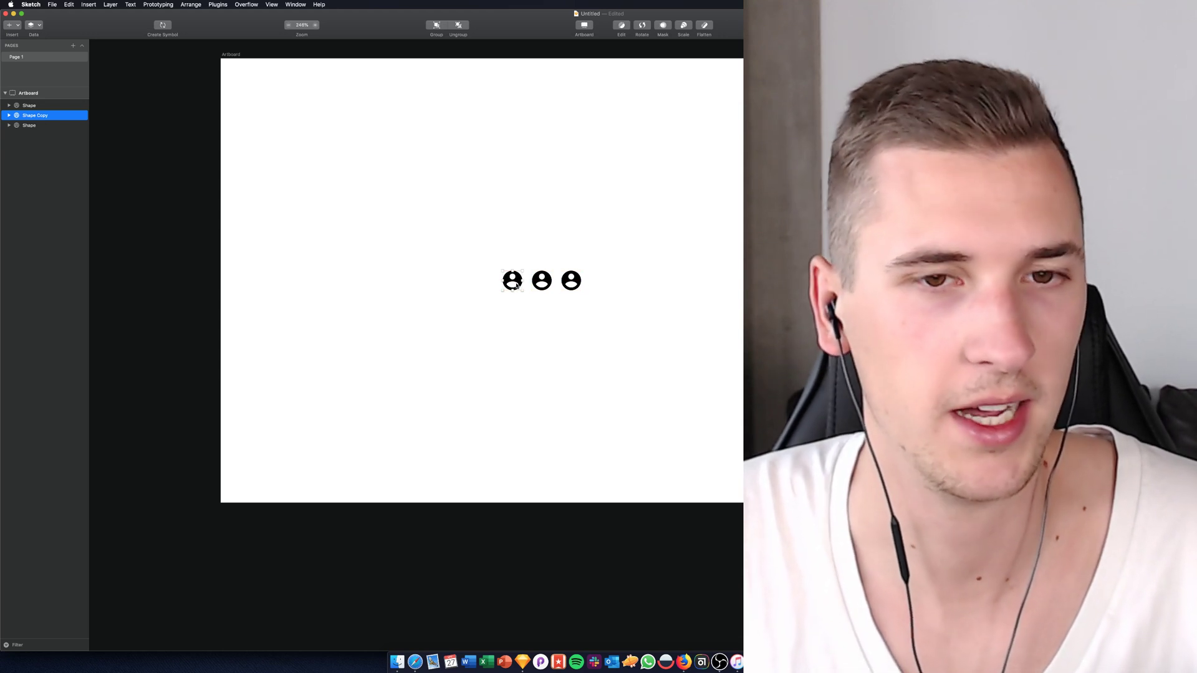
- Duplicate the new icon copy again and move both copies further left, forming a row of four unevenly spaced icons
key(super+d)
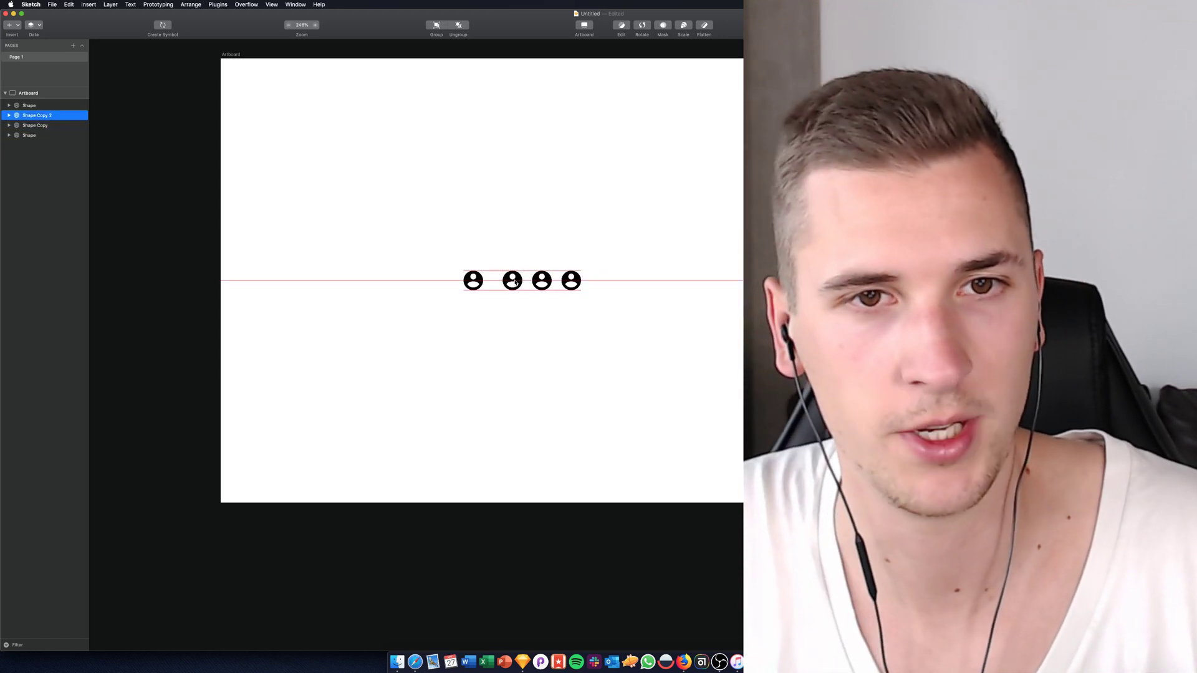
key(shift+Left)
key(shift+Left)
key(shift+Left)
key(shift+Left)
drag(515, 282, 485, 282)
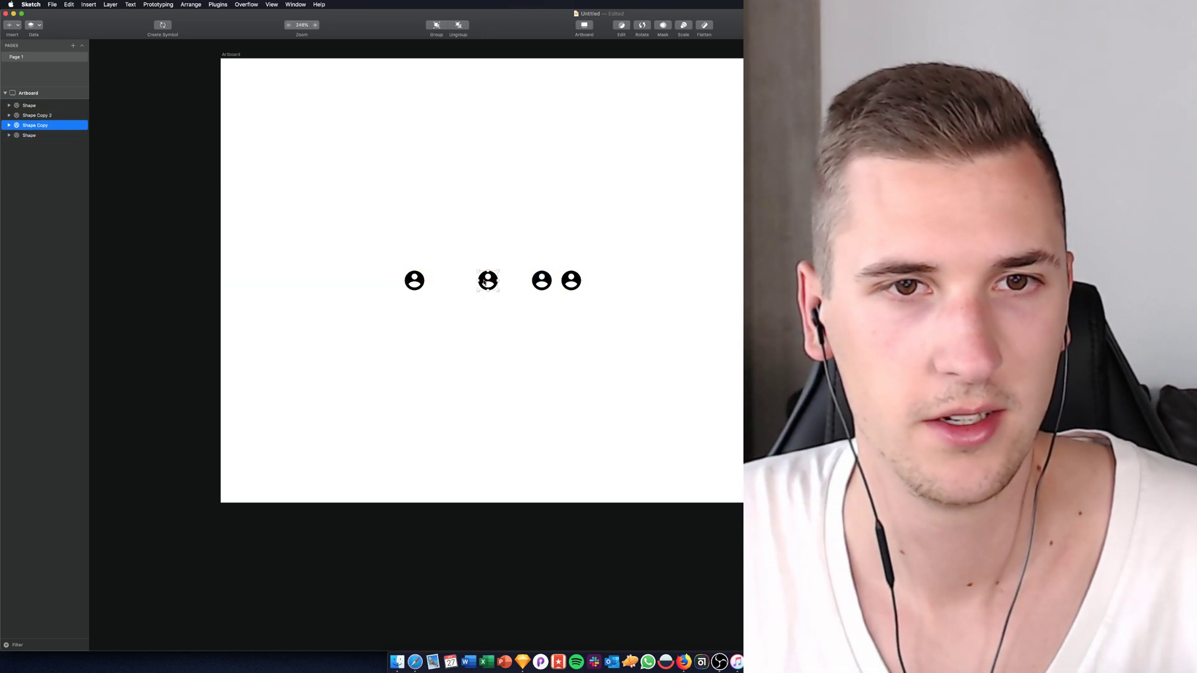
- Measure the gaps between neighbouring icons in the row and select all four icons
mouse_move(421, 284)
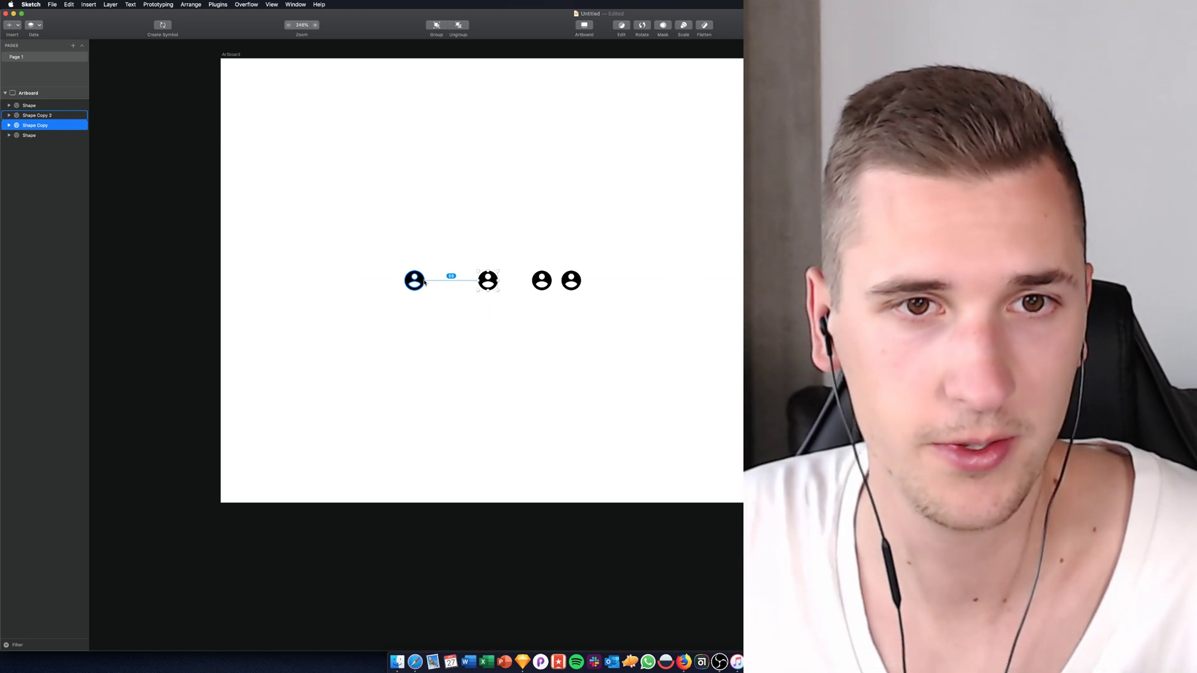
mouse_move(538, 284)
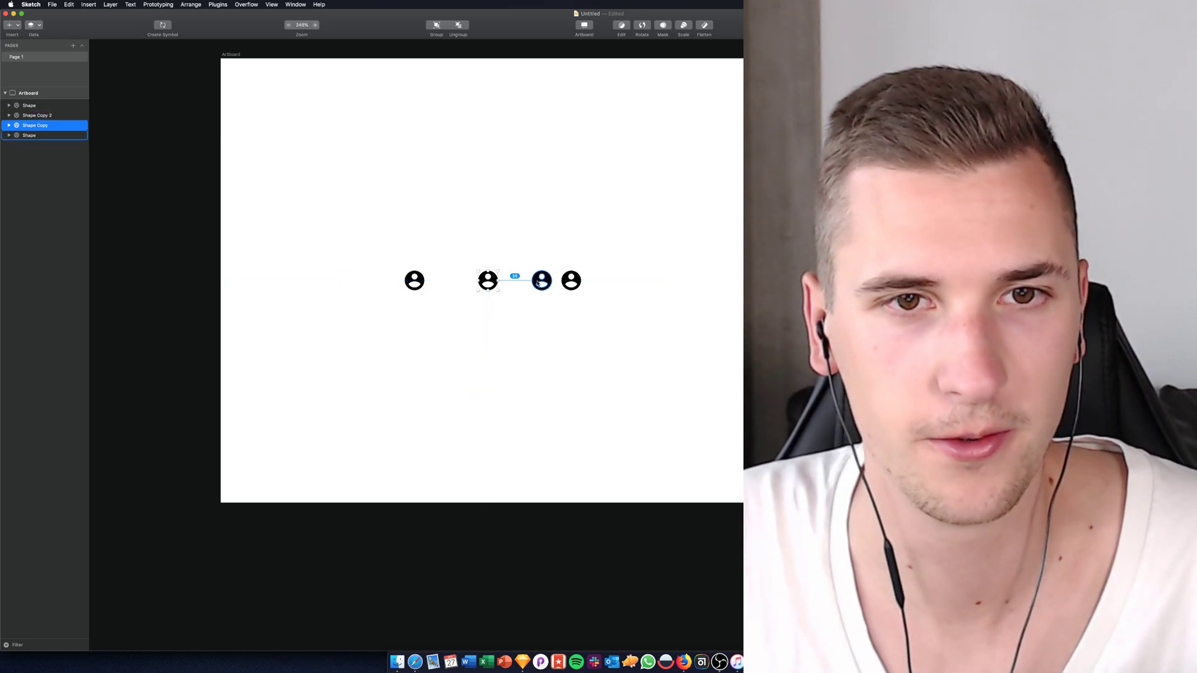
click(540, 282)
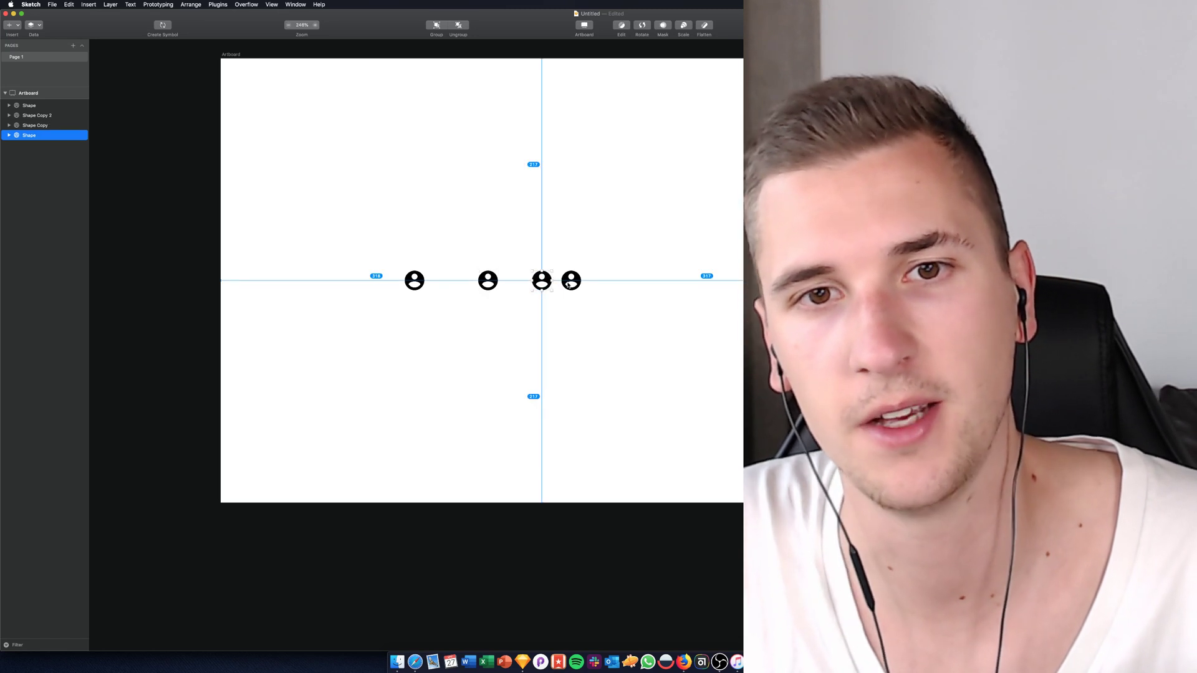
mouse_move(564, 282)
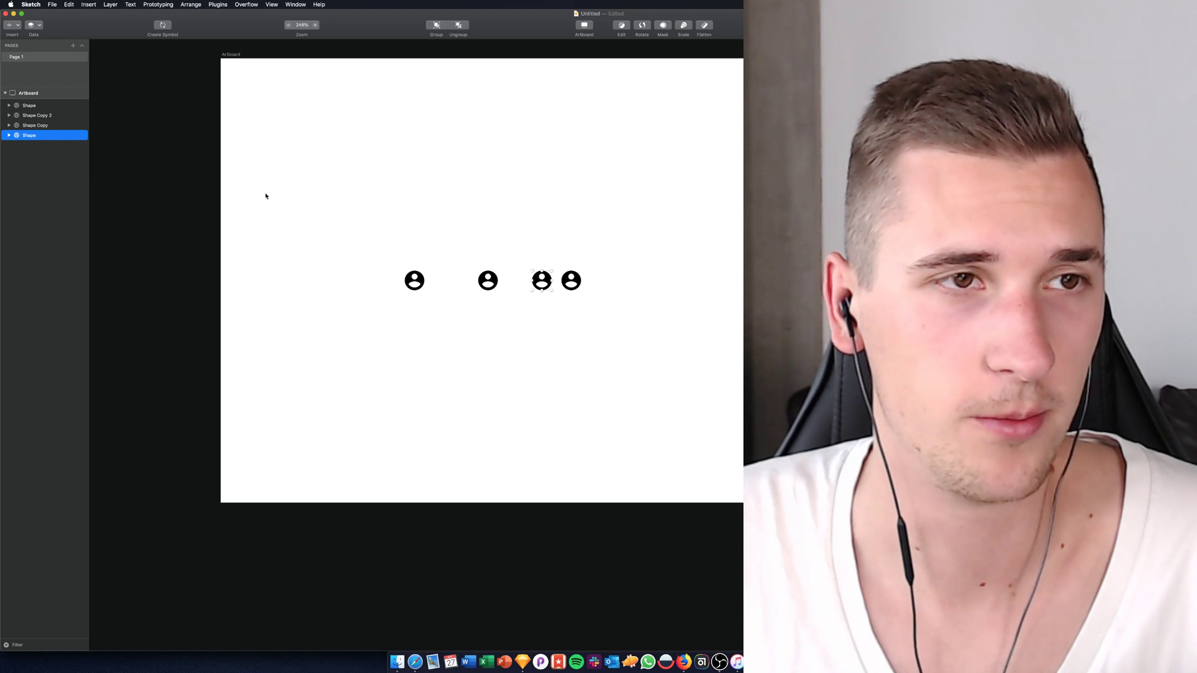
shift+click(27, 106)
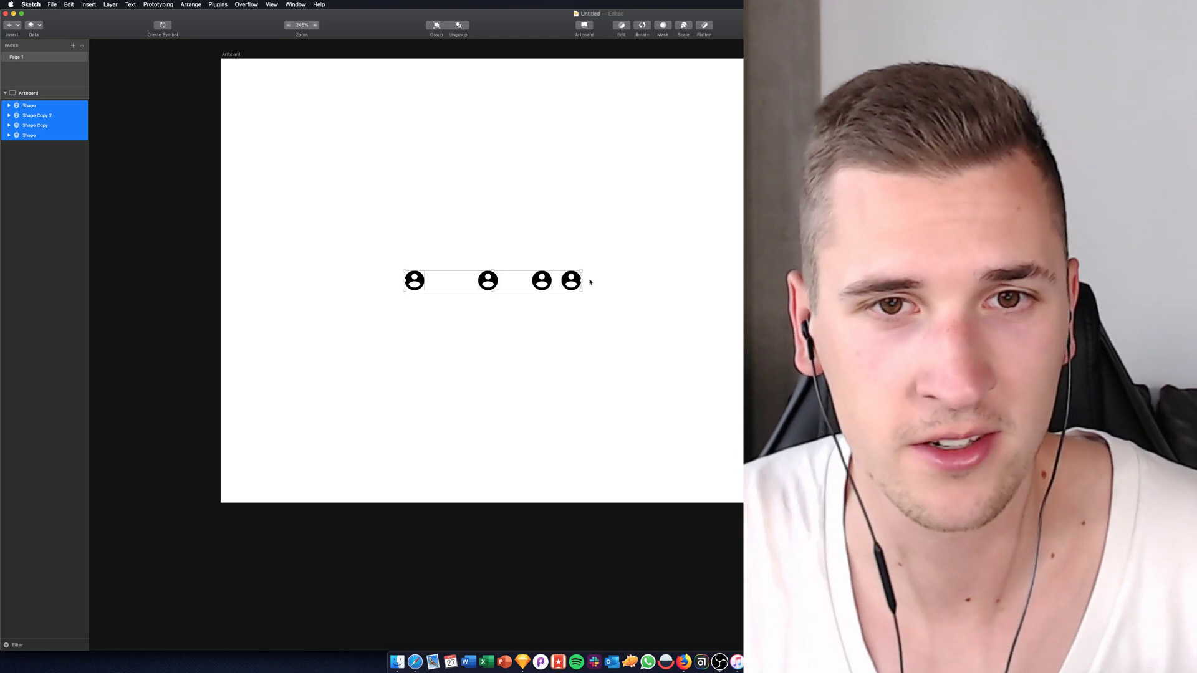
- Switch to Safari, read how Smart Distribute's handles work in the Version 55 release notes, and return to Sketch
click(416, 662)
click(200, 29)
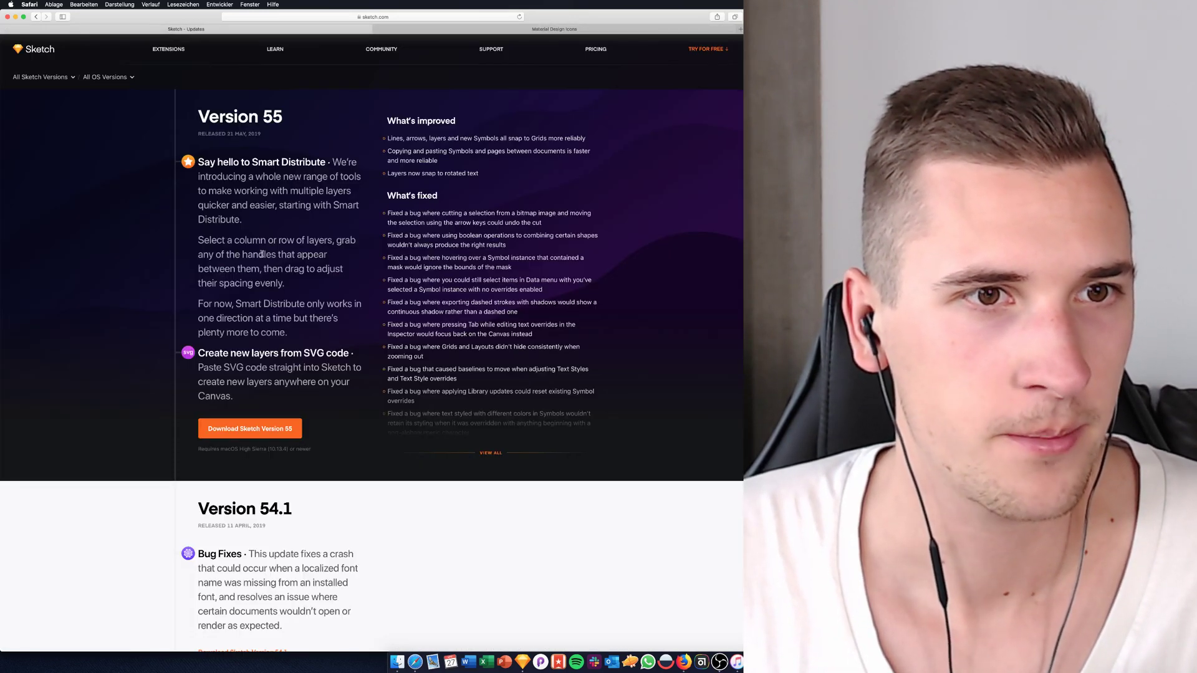
drag(242, 254, 289, 250)
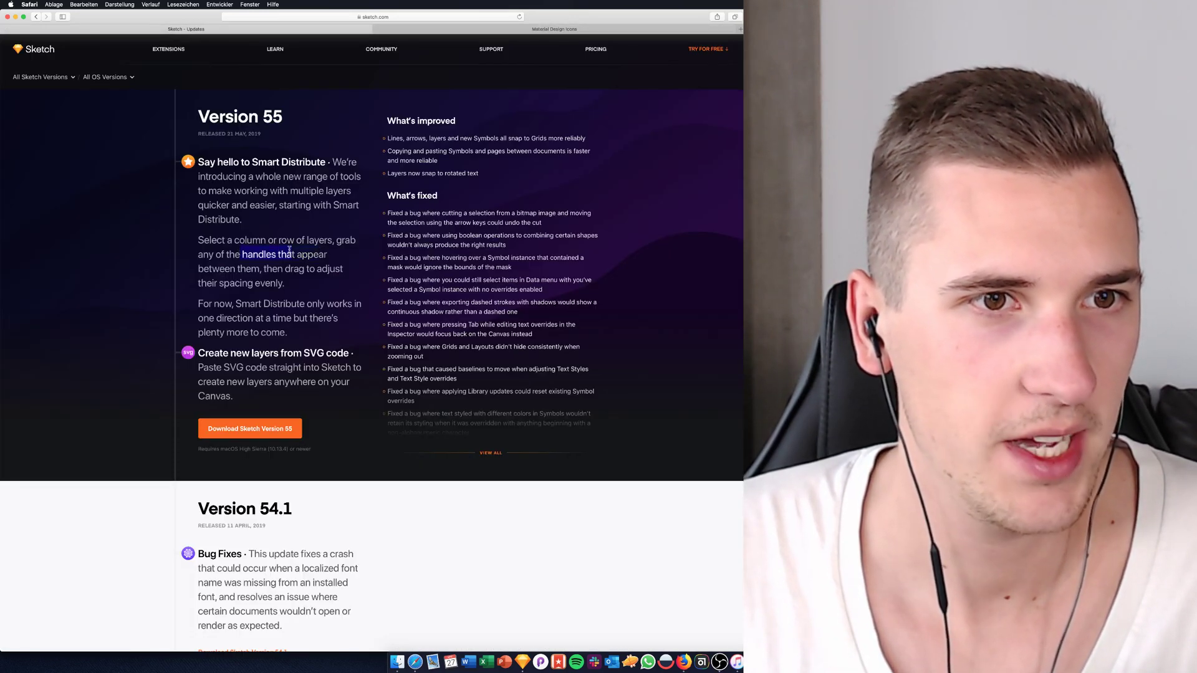
triple_click(275, 254)
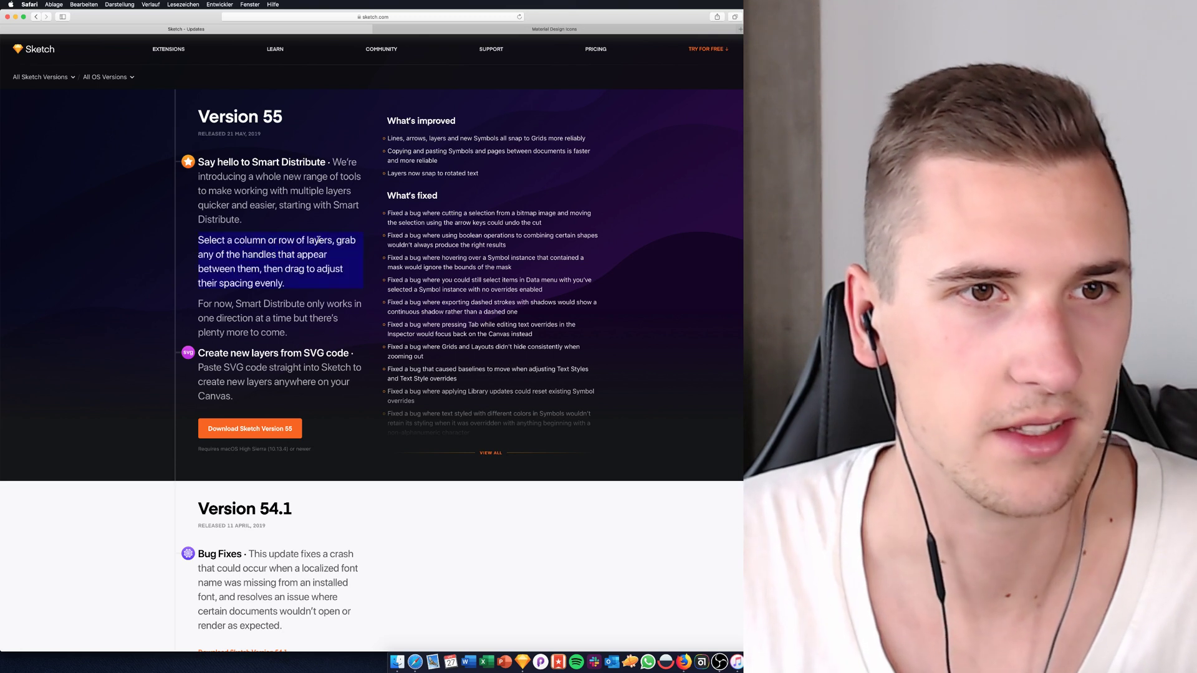
key(super+Tab)
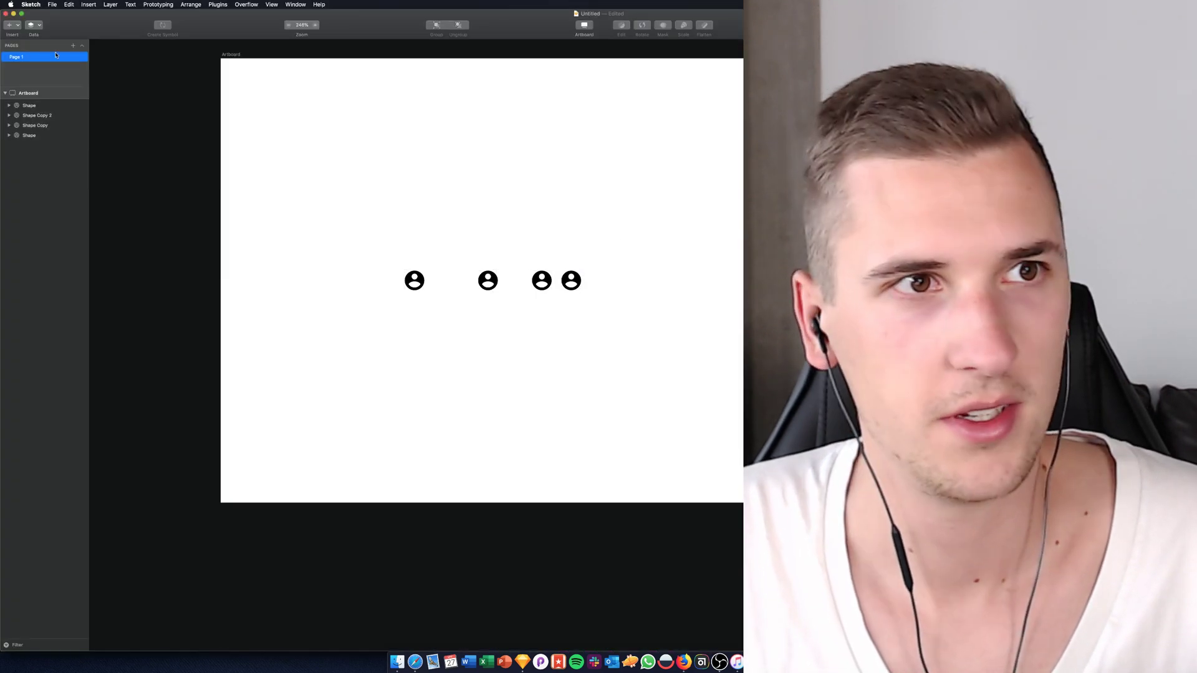
- Try to spread the four icons by widening the whole selection to the right, and undo the stretch
click(29, 105)
shift+click(29, 135)
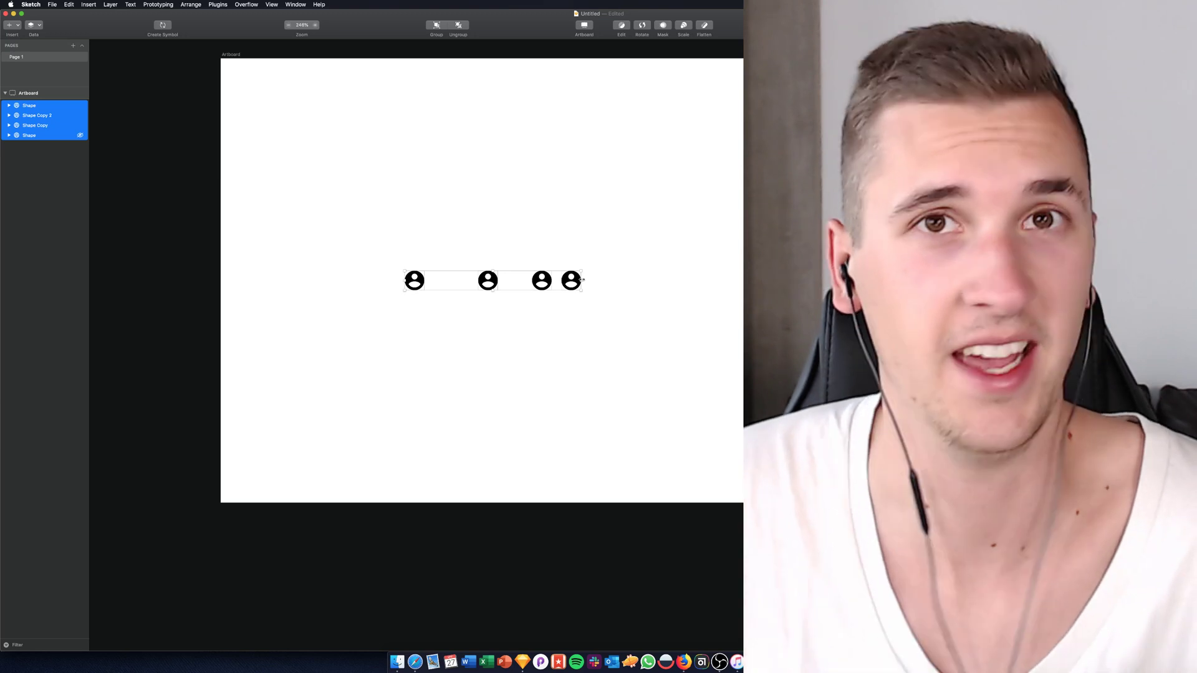
drag(582, 280, 742, 348)
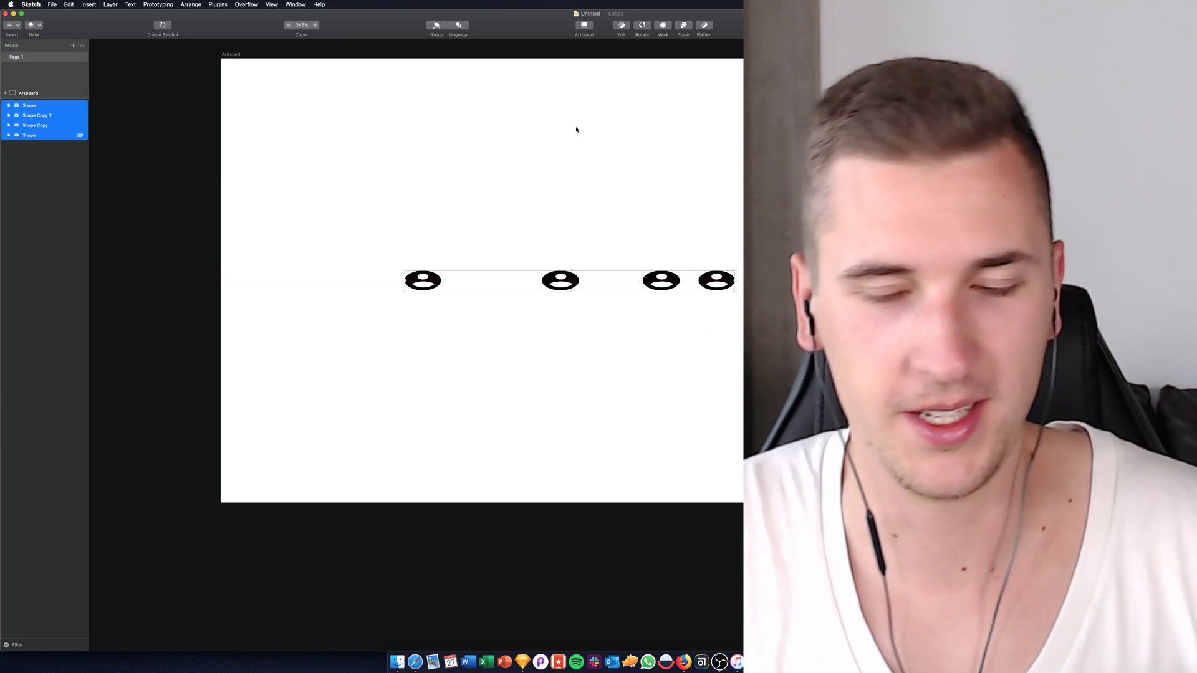
key(super+z)
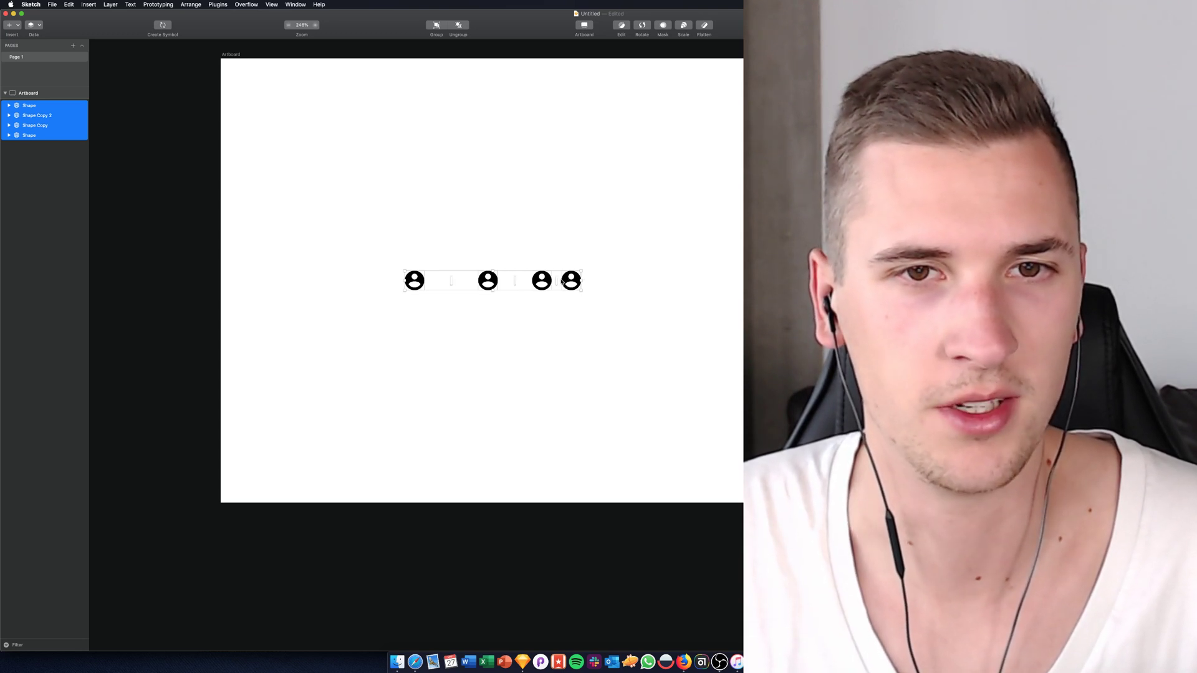
- Give the artboard a light blue background and space the four icons evenly and wider apart with Smart Distribute
click(231, 54)
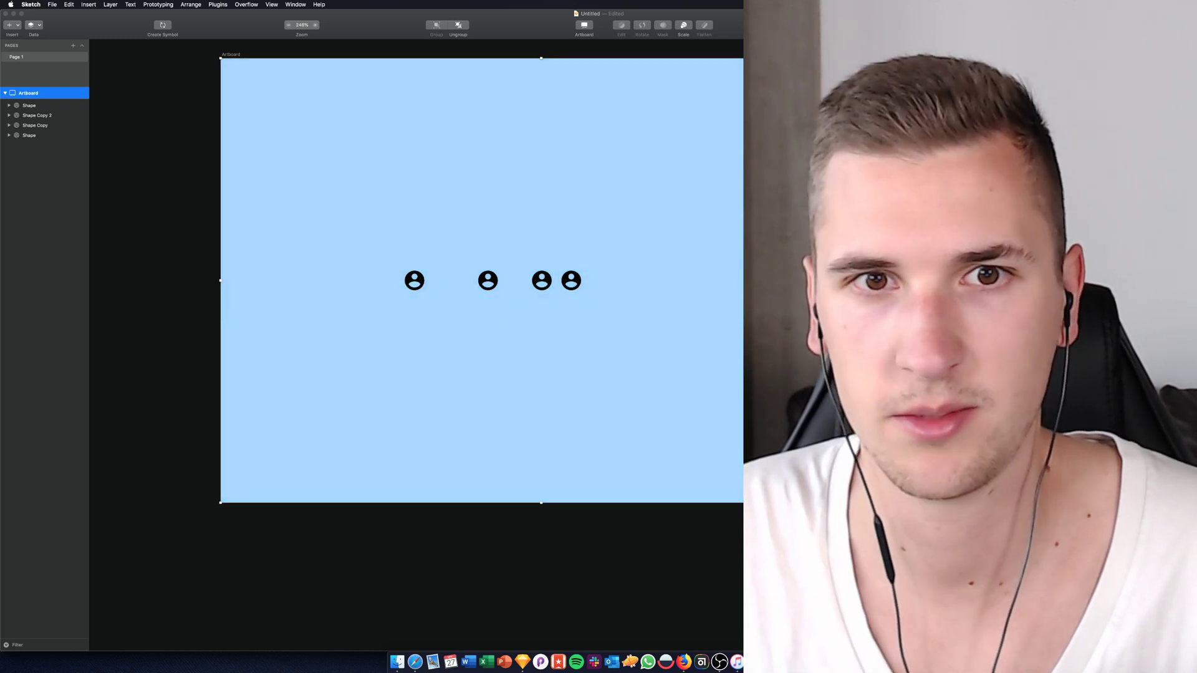
click(32, 107)
shift+click(26, 135)
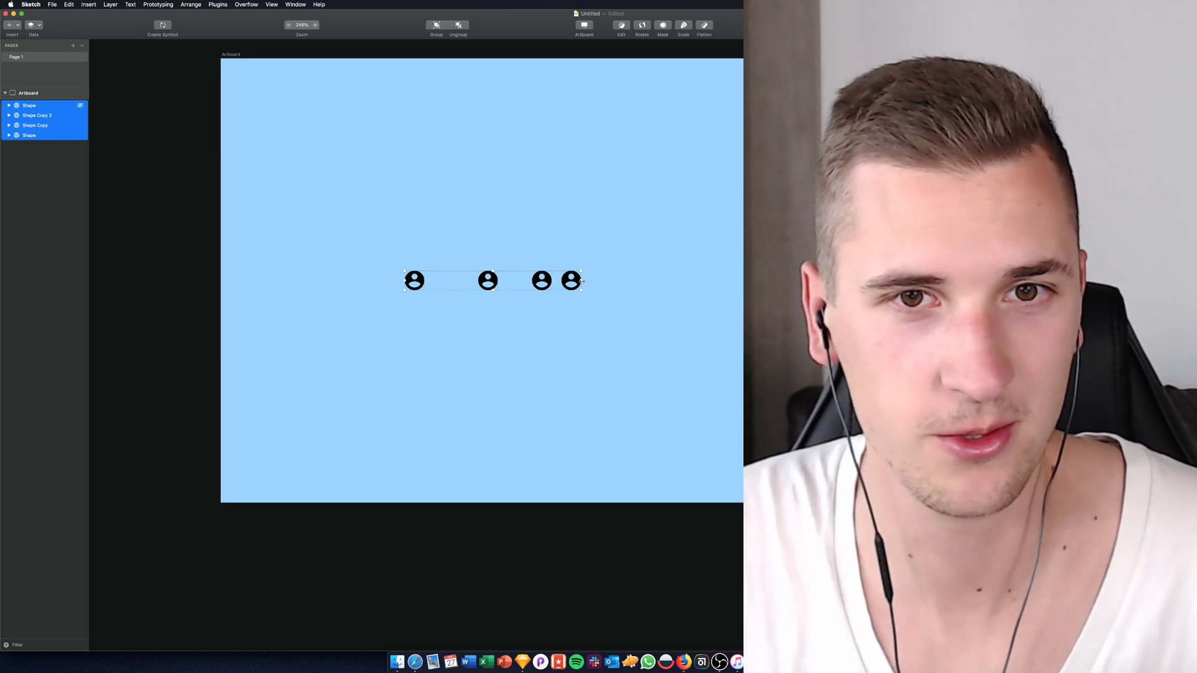
mouse_move(580, 281)
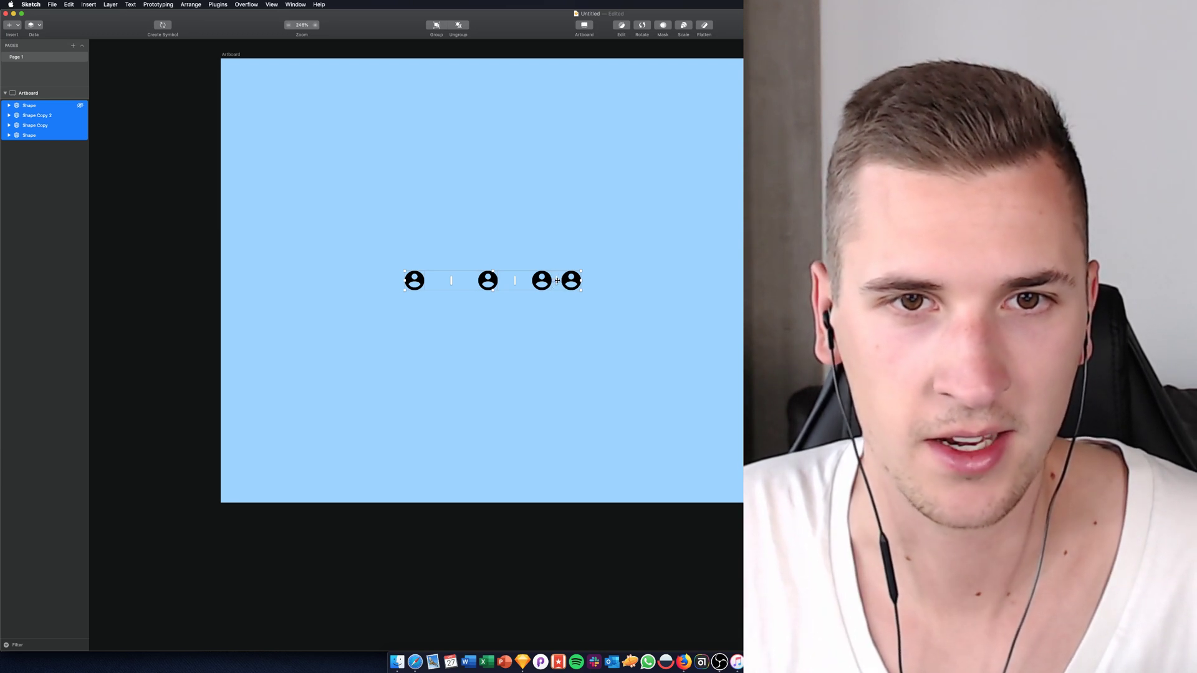
scroll(557, 280, up, 1)
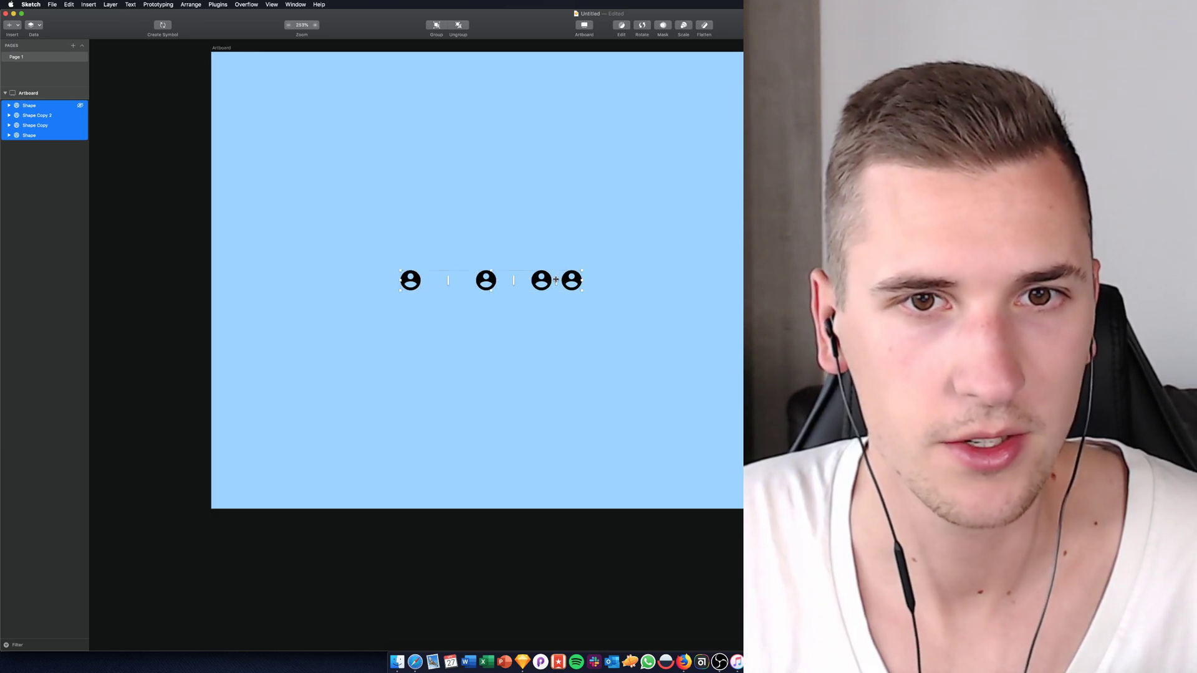
mouse_move(556, 280)
mouse_down()
mouse_move(622, 278)
mouse_move(491, 279)
mouse_move(630, 300)
mouse_move(543, 297)
mouse_move(614, 312)
mouse_up()
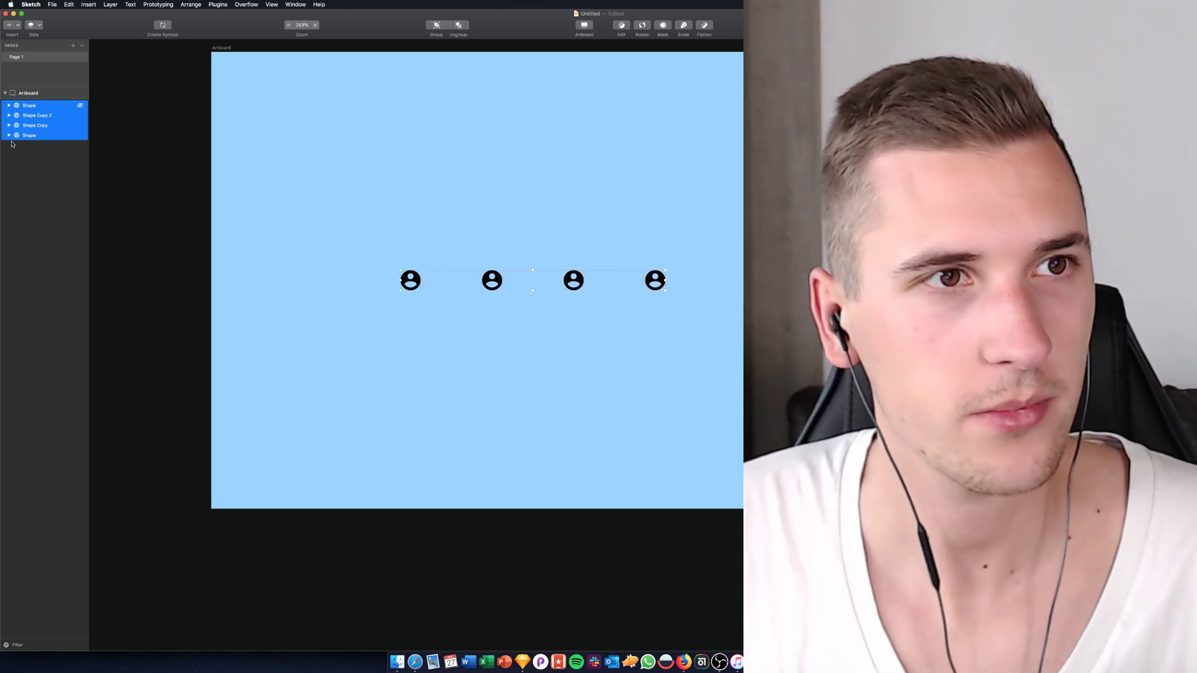
- Draw a wide grey rectangle right of the last icon, vertically centred on the icon row, and nudge it 3 px left
click(37, 155)
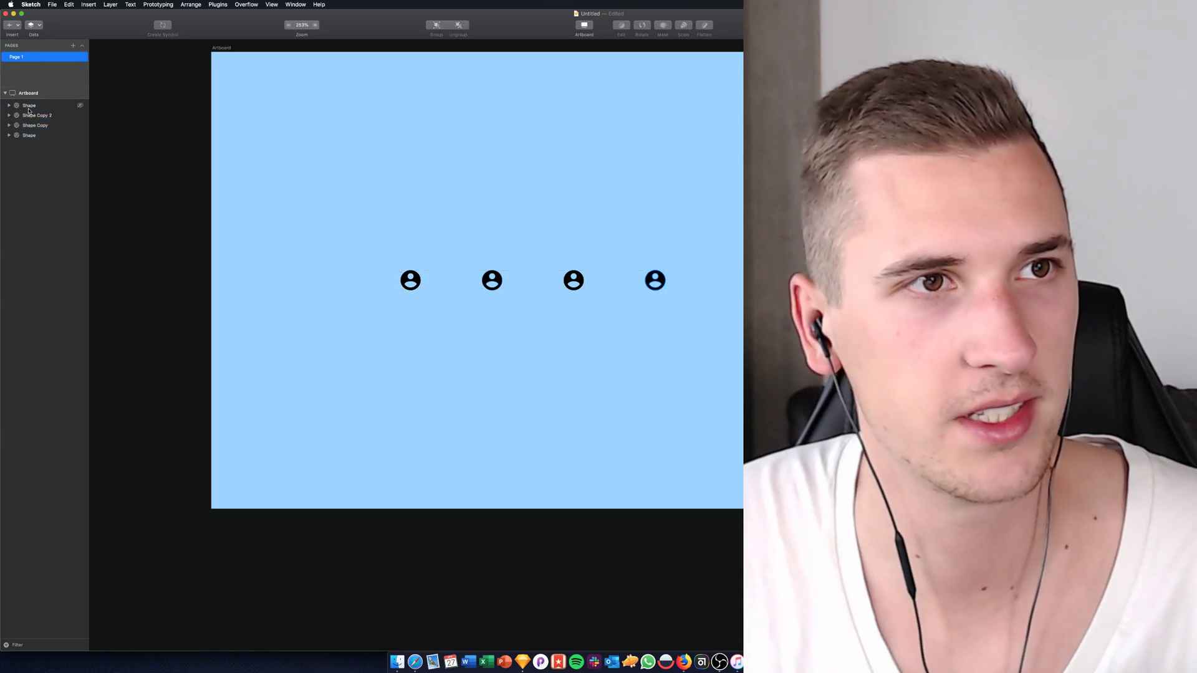
click(28, 107)
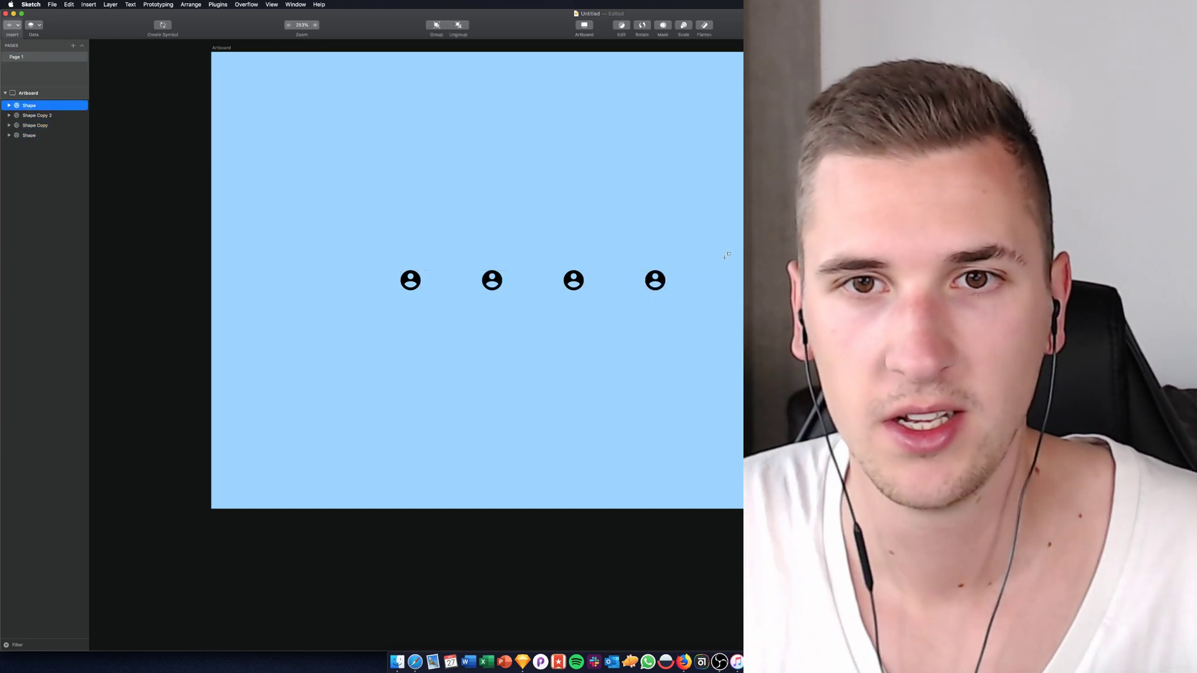
drag(684, 254, 760, 306)
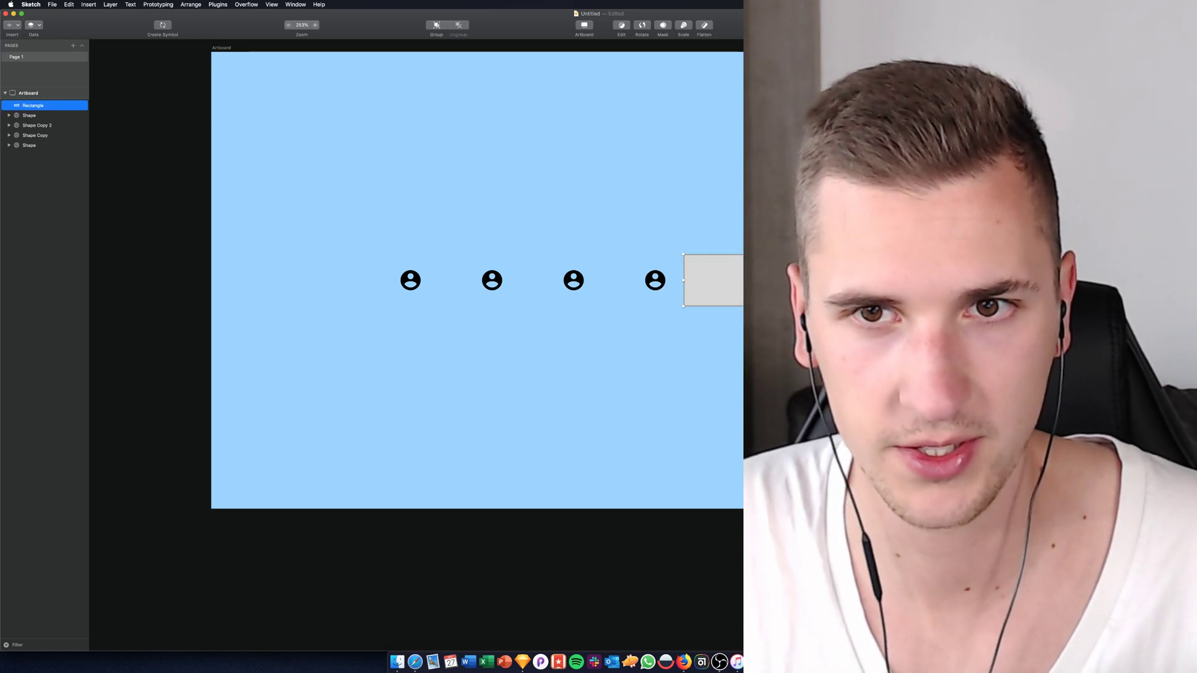
key(Left)
key(Left)
key(Left)
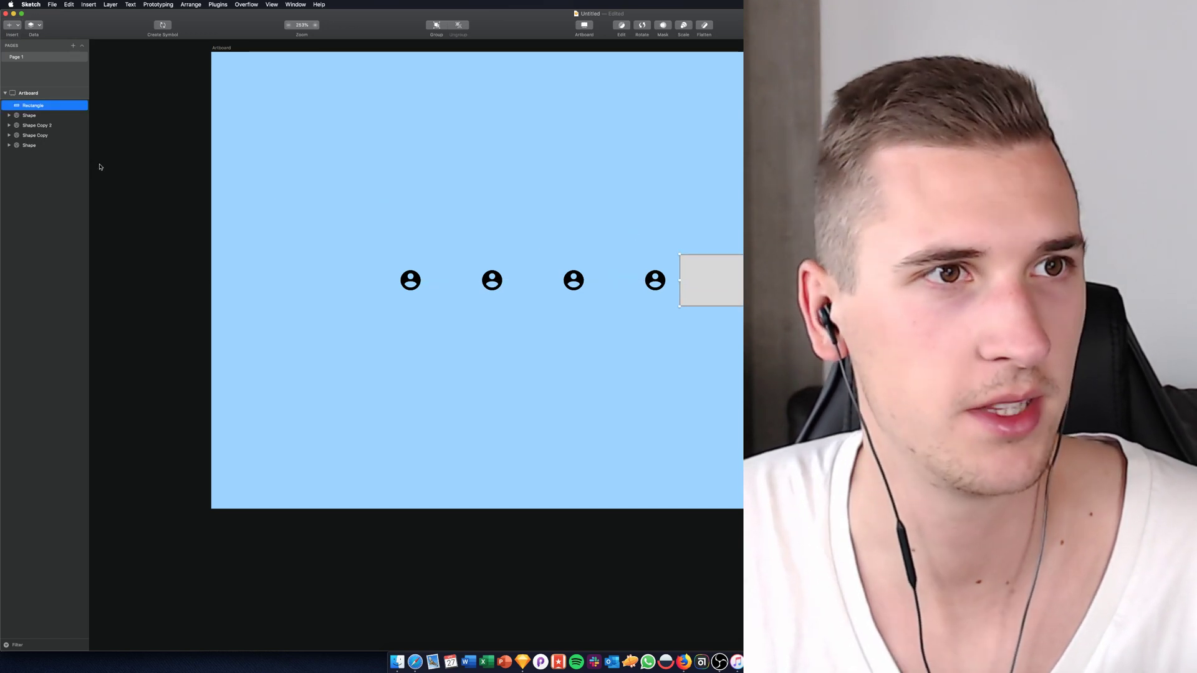
- Select the rectangle with the four icons and tighten their spacing to equal gaps with Smart Distribute, then deselect everything
shift+click(37, 147)
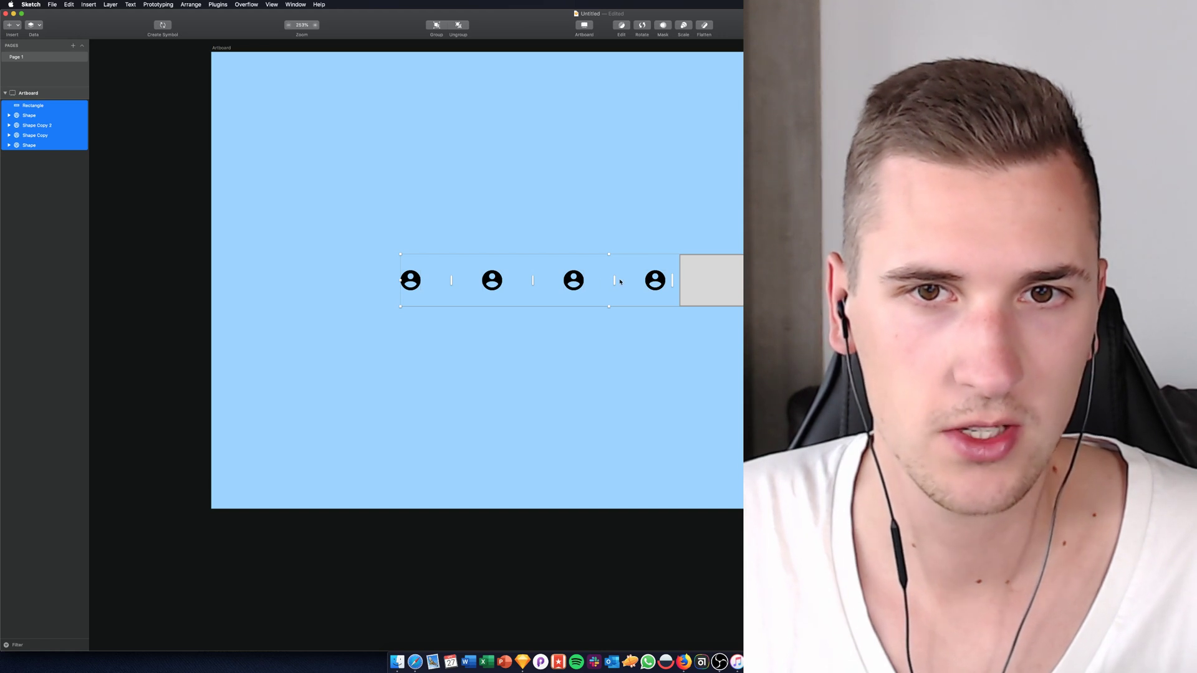
drag(672, 281, 614, 266)
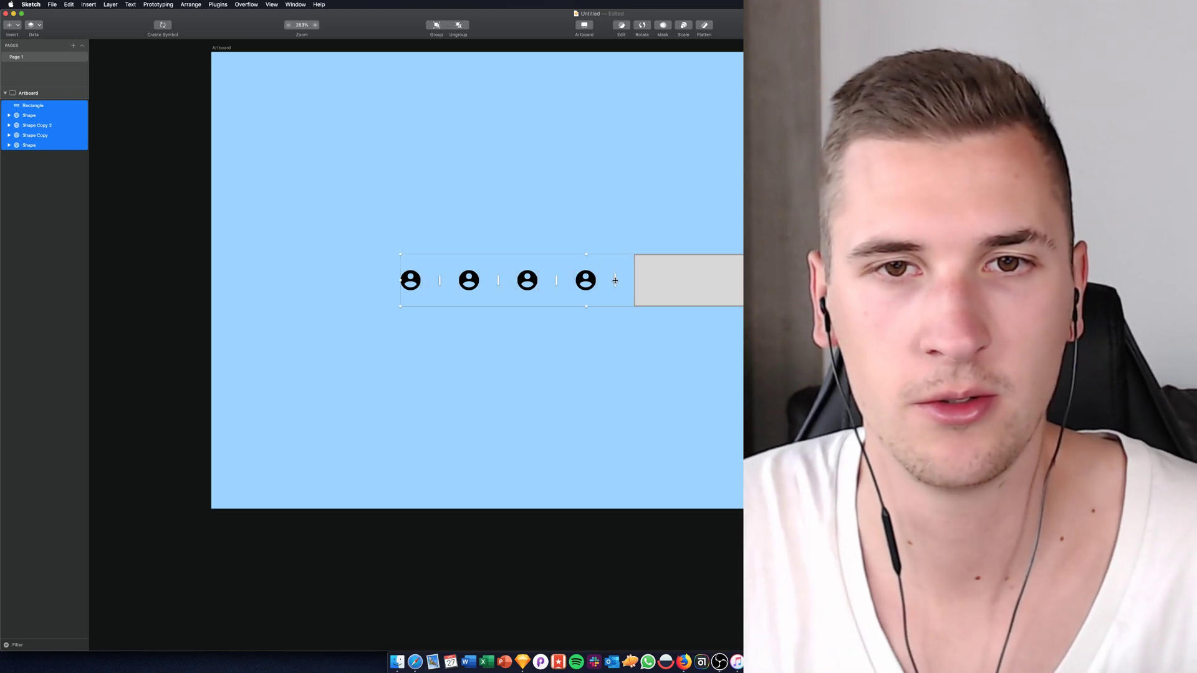
drag(615, 281, 621, 278)
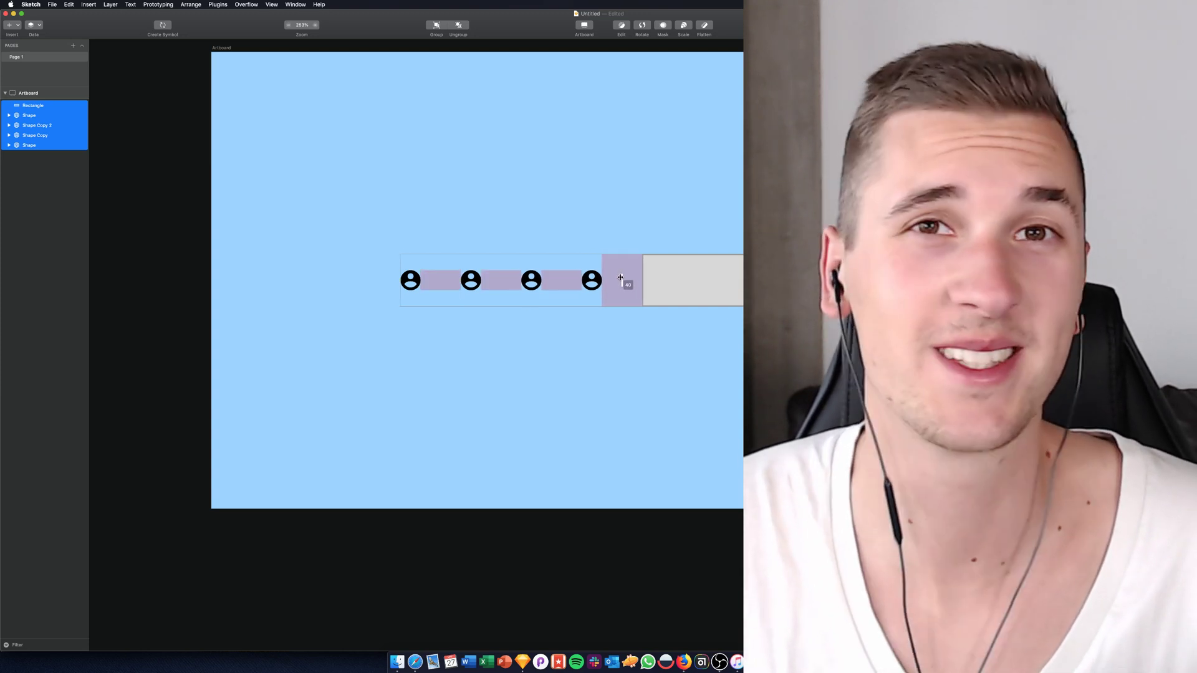
drag(621, 278, 623, 278)
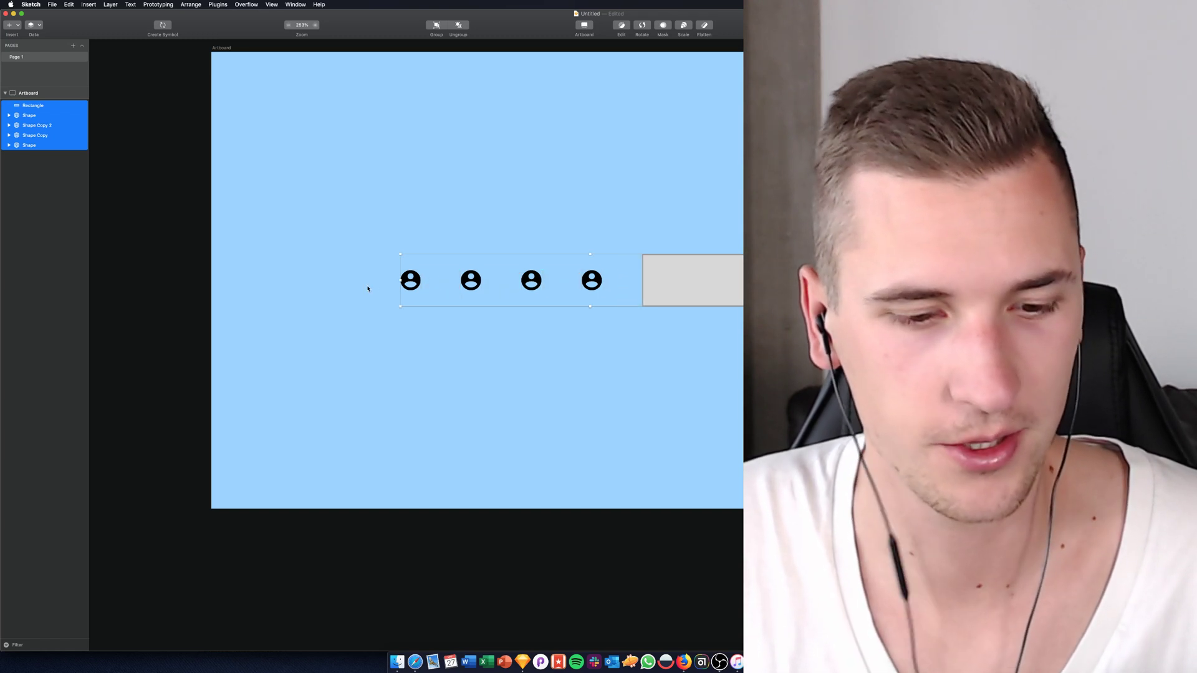
click(377, 250)
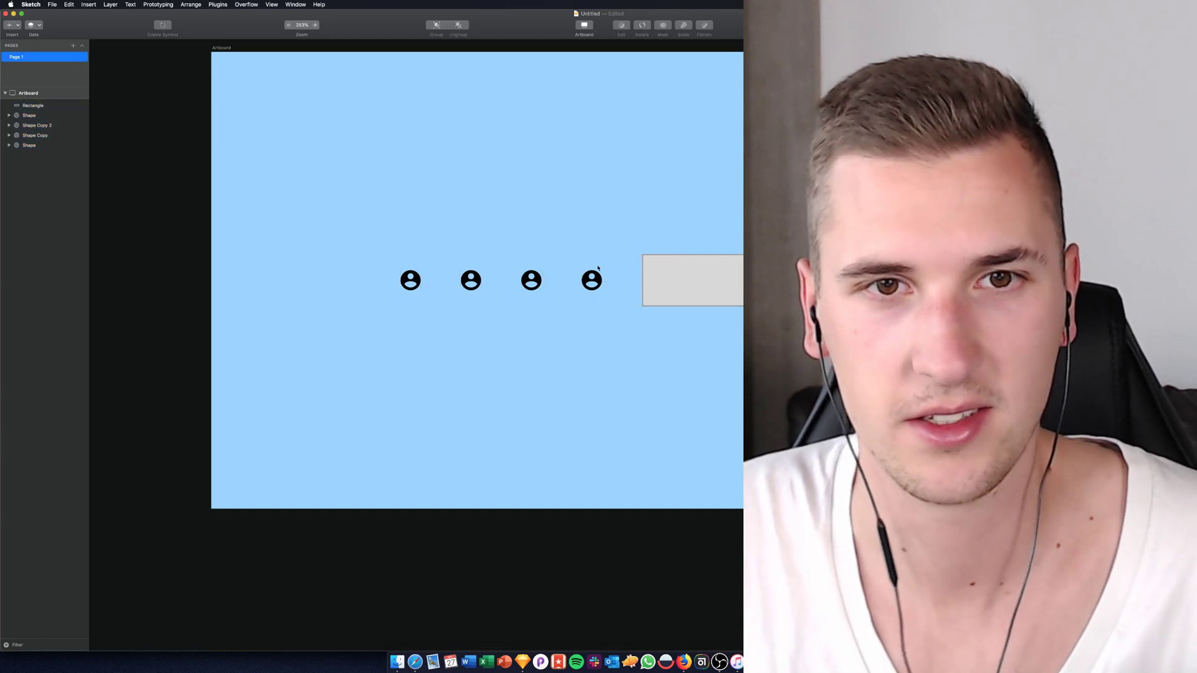
scroll(441, 286, right, 5)
scroll(441, 286, left, 2)
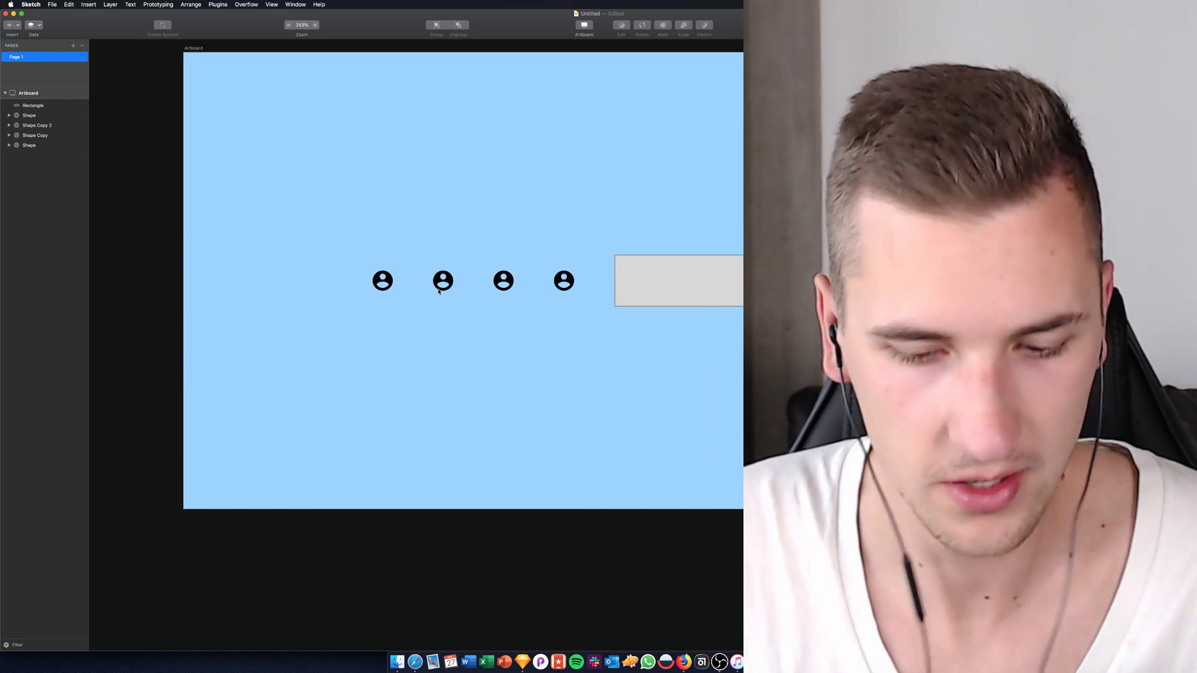
scroll(339, 302, right, 4)
scroll(351, 313, left, 1)
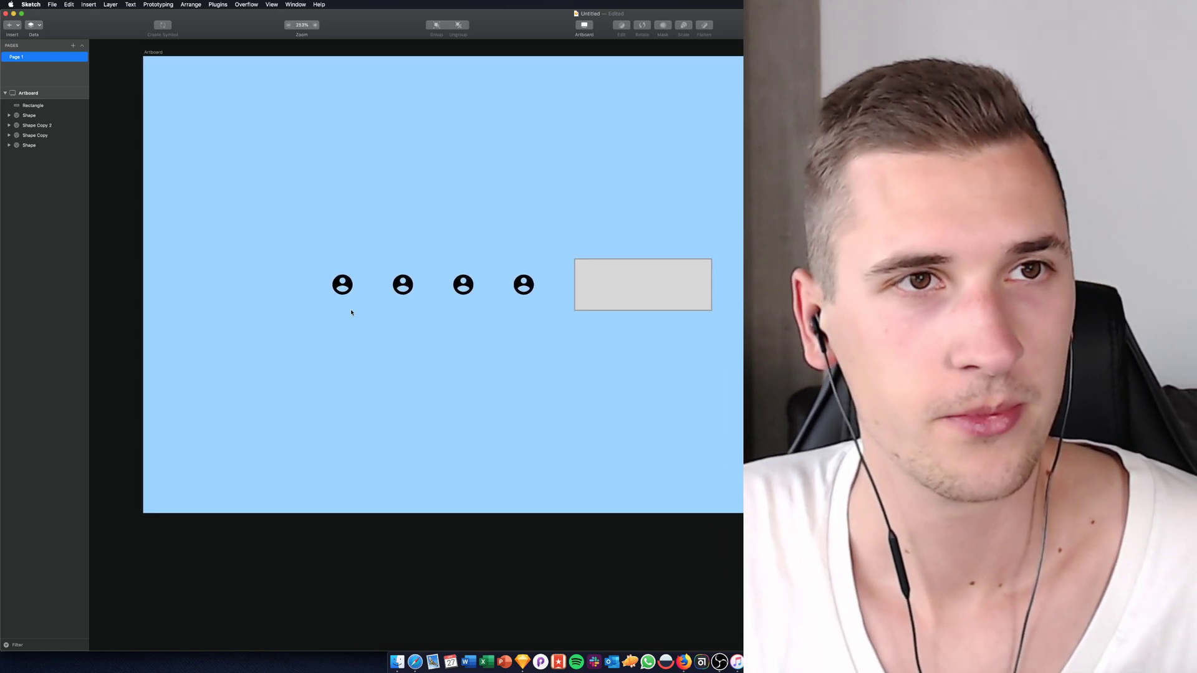
scroll(351, 313, left, 6)
scroll(351, 312, up, 2)
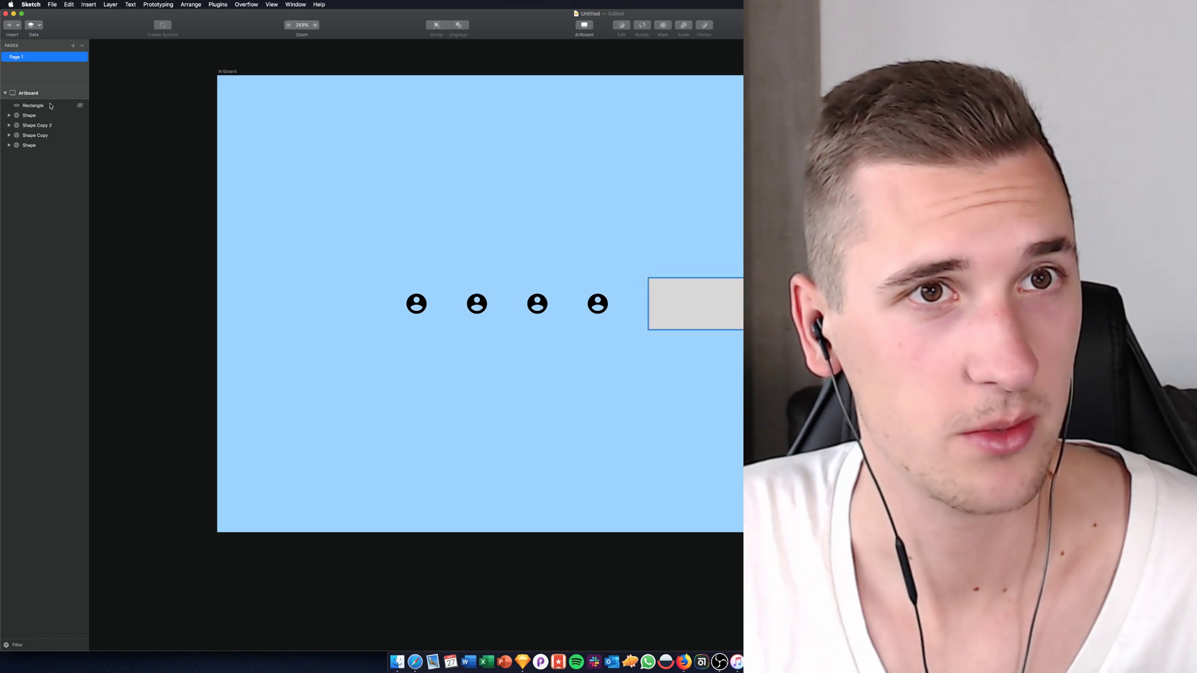
- Review the Smart Distribute notes for Version 55 on the Sketch updates page in Safari and return to the Sketch document
click(415, 662)
click(307, 265)
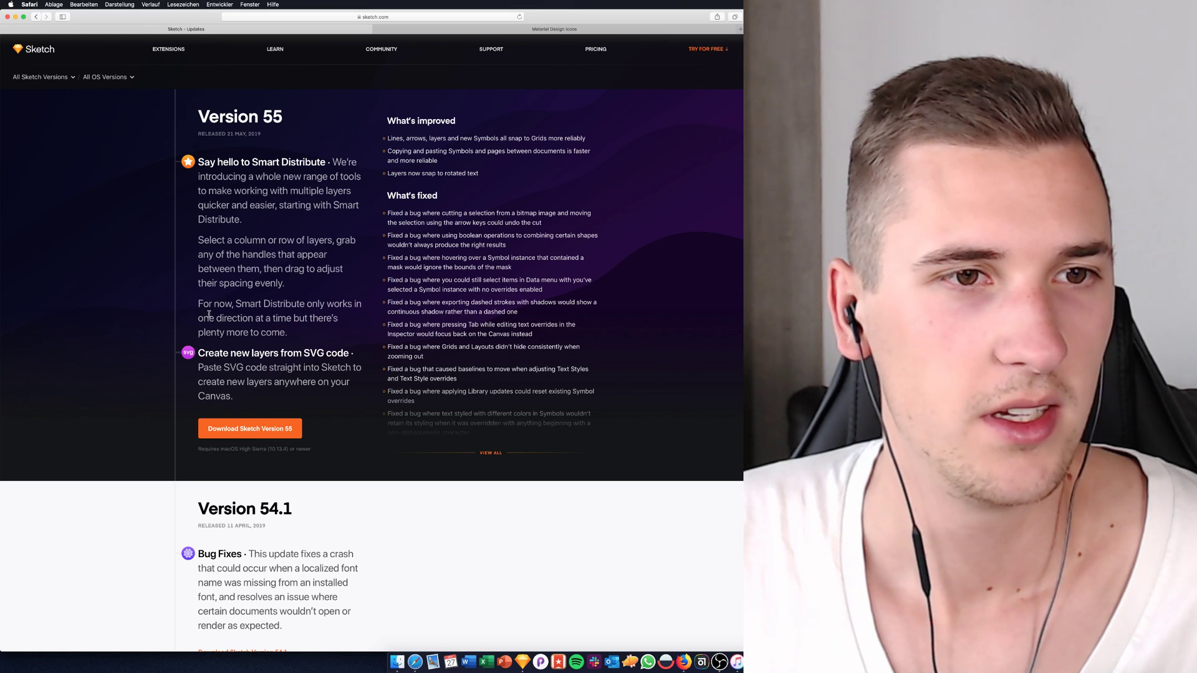
key(super+Tab)
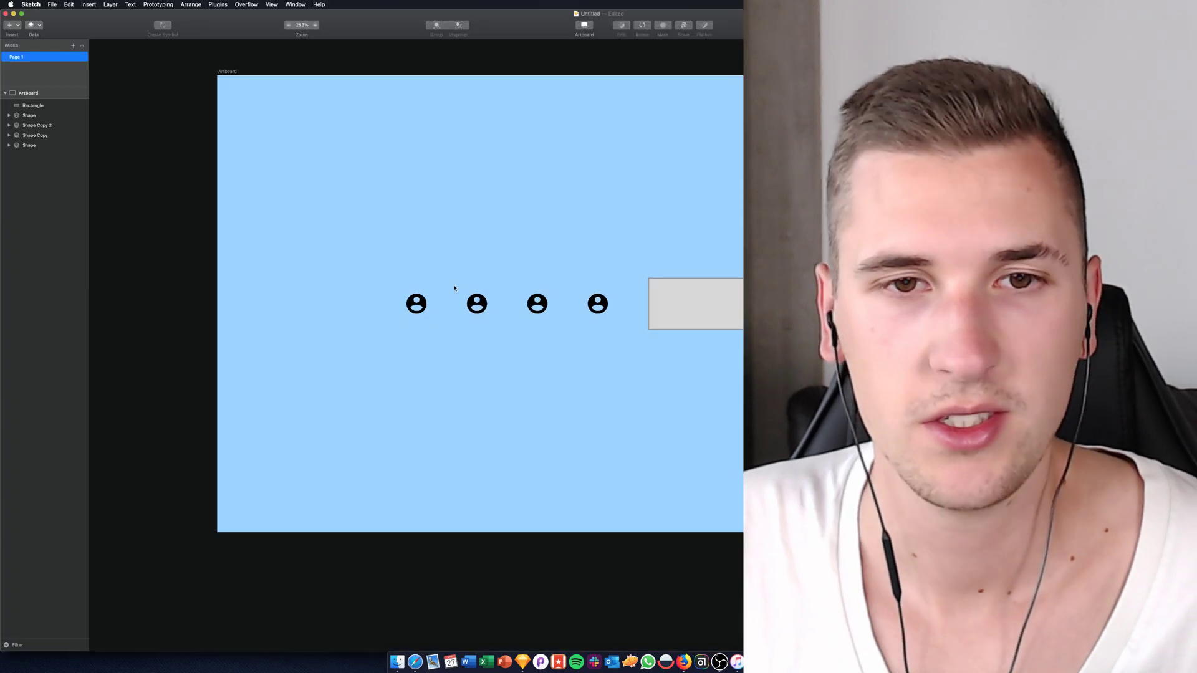
- Tighten the equal gaps between the four icons and the grey rectangle further with Smart Distribute, and clear the selection
click(534, 306)
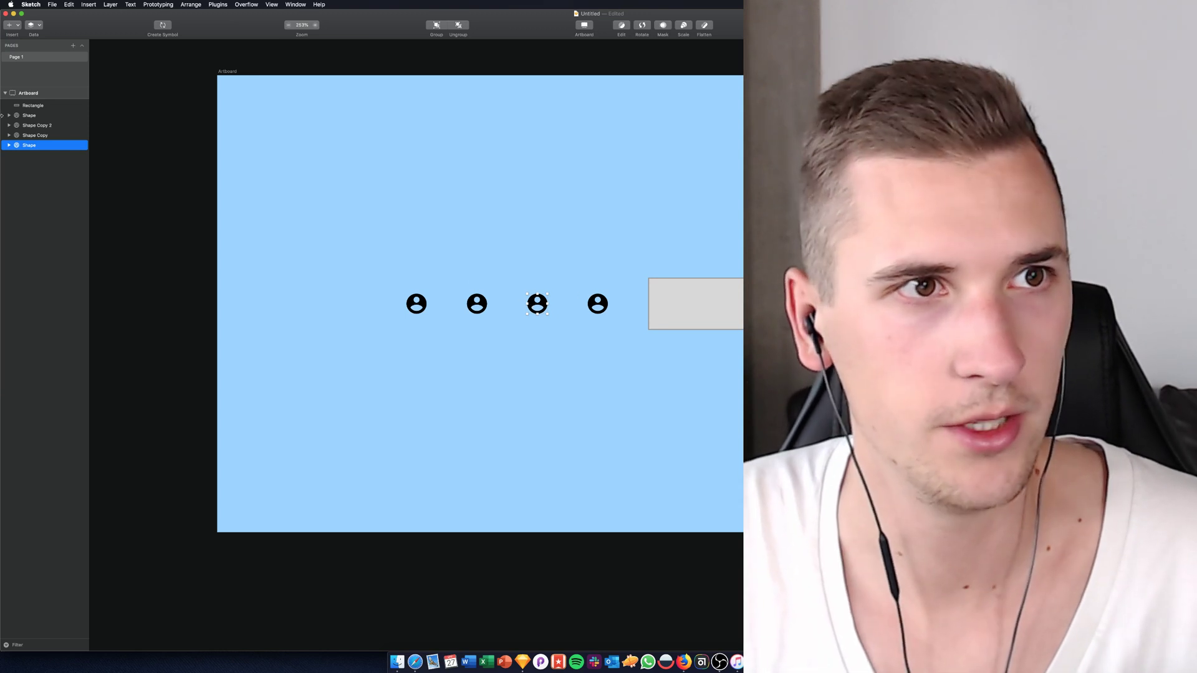
shift+click(33, 106)
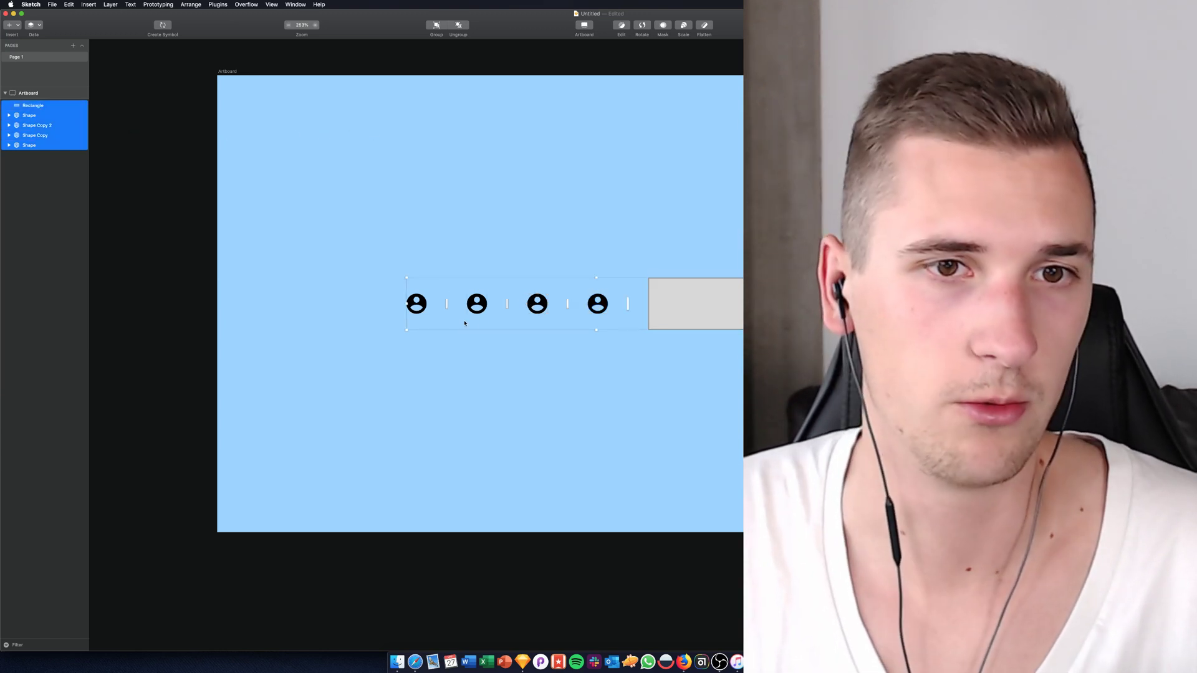
drag(507, 303, 493, 354)
click(379, 262)
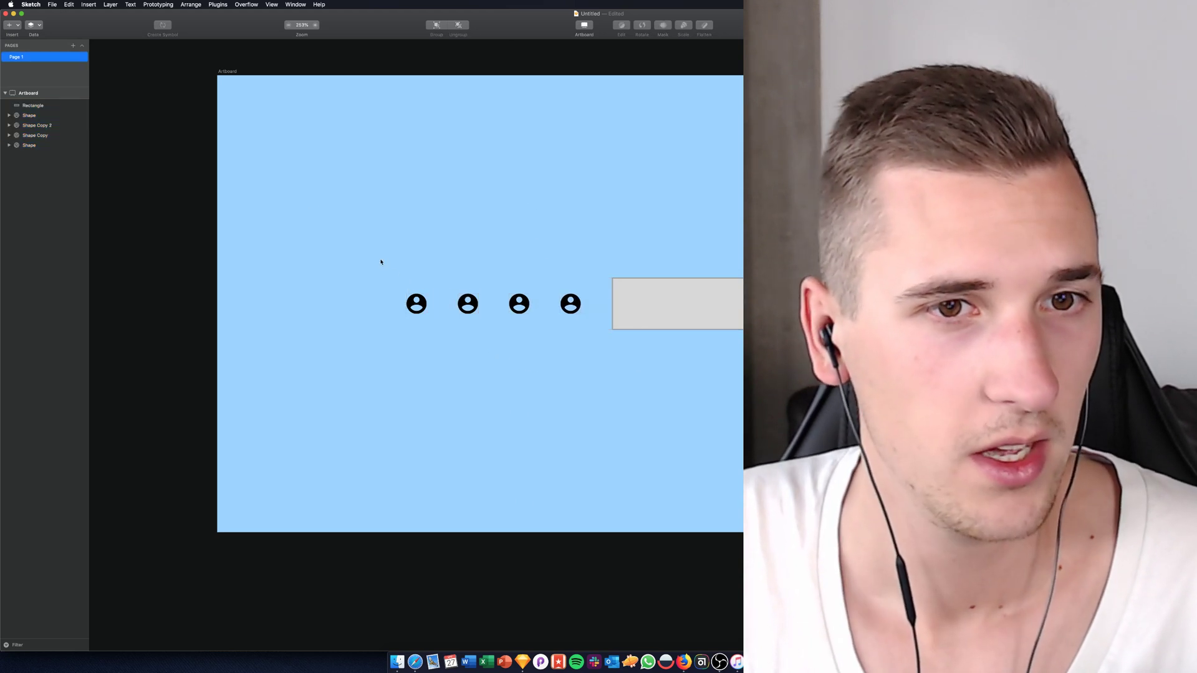
- Duplicate the row's first icon twice, placing one copy straight above it and the other well below it
click(408, 303)
key(super+d)
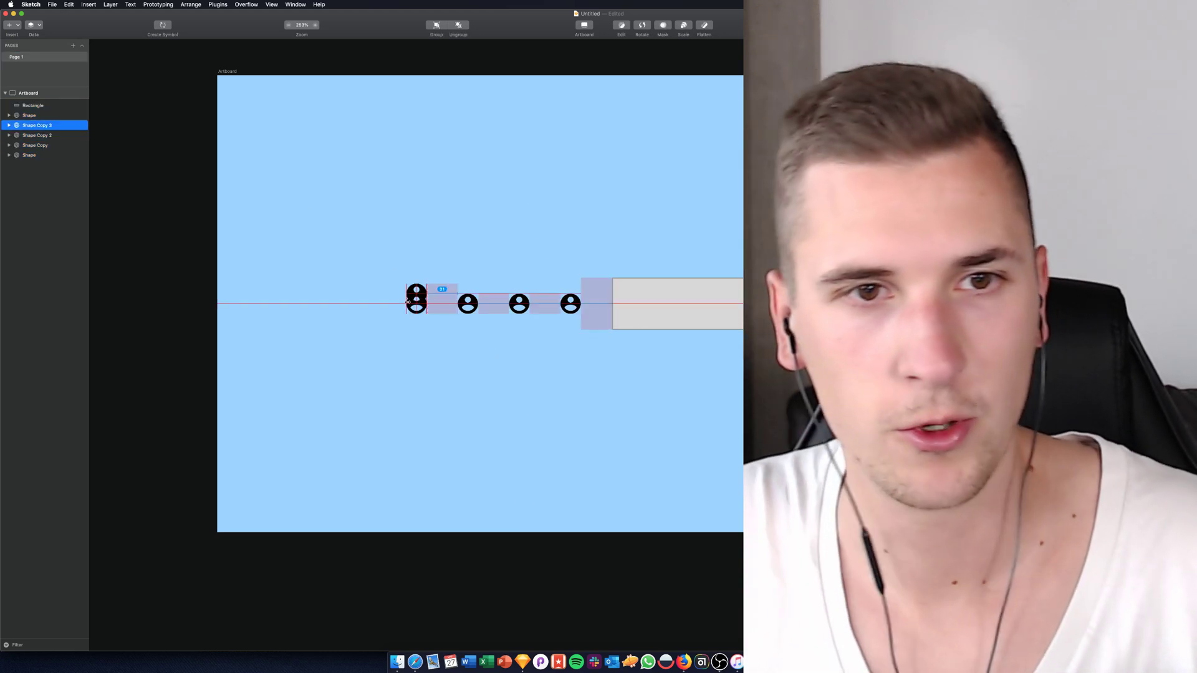
key(super+d)
key(shift+Down)
key(shift+Down)
key(shift+Down)
key(shift+Down)
key(shift+Down)
key(shift+Down)
key(shift+Down)
key(shift+Down)
key(shift+Down)
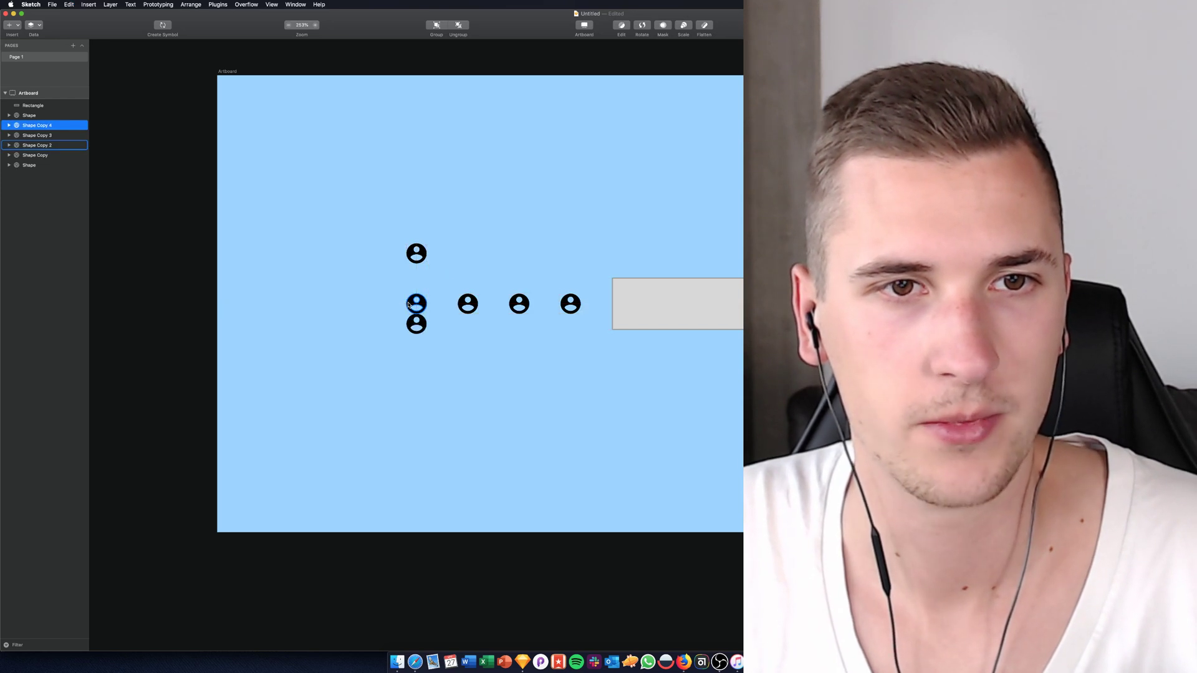
key(super+d)
key(shift+Down)
key(shift+Down)
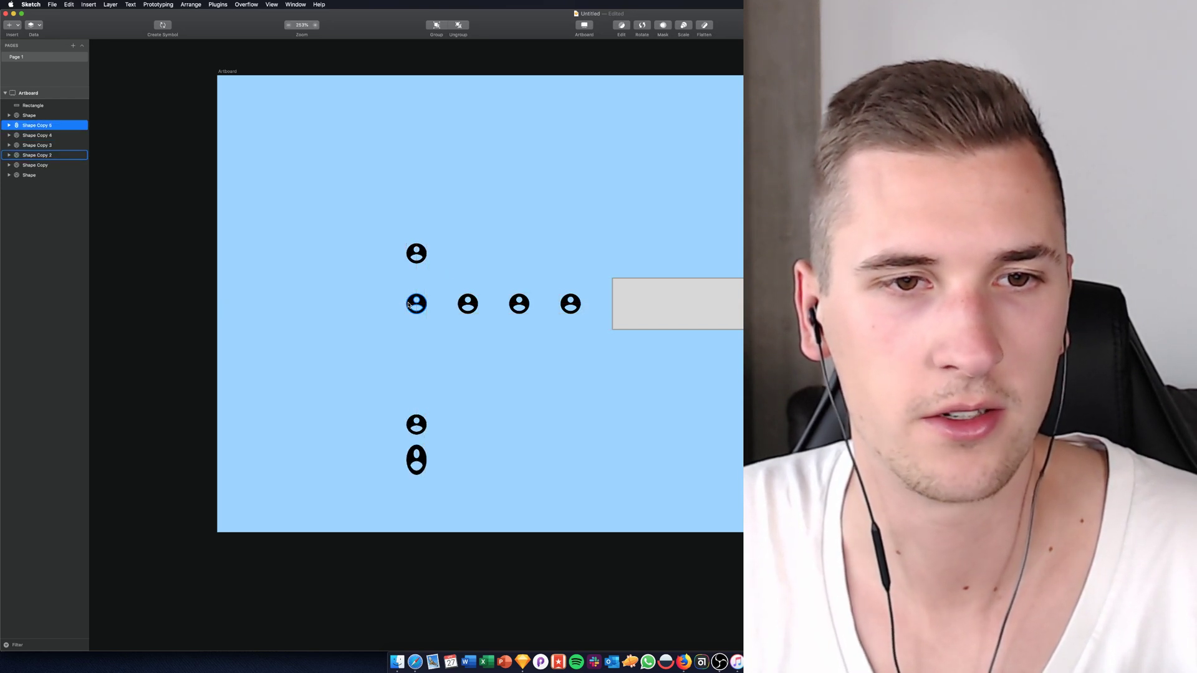
key(super+z)
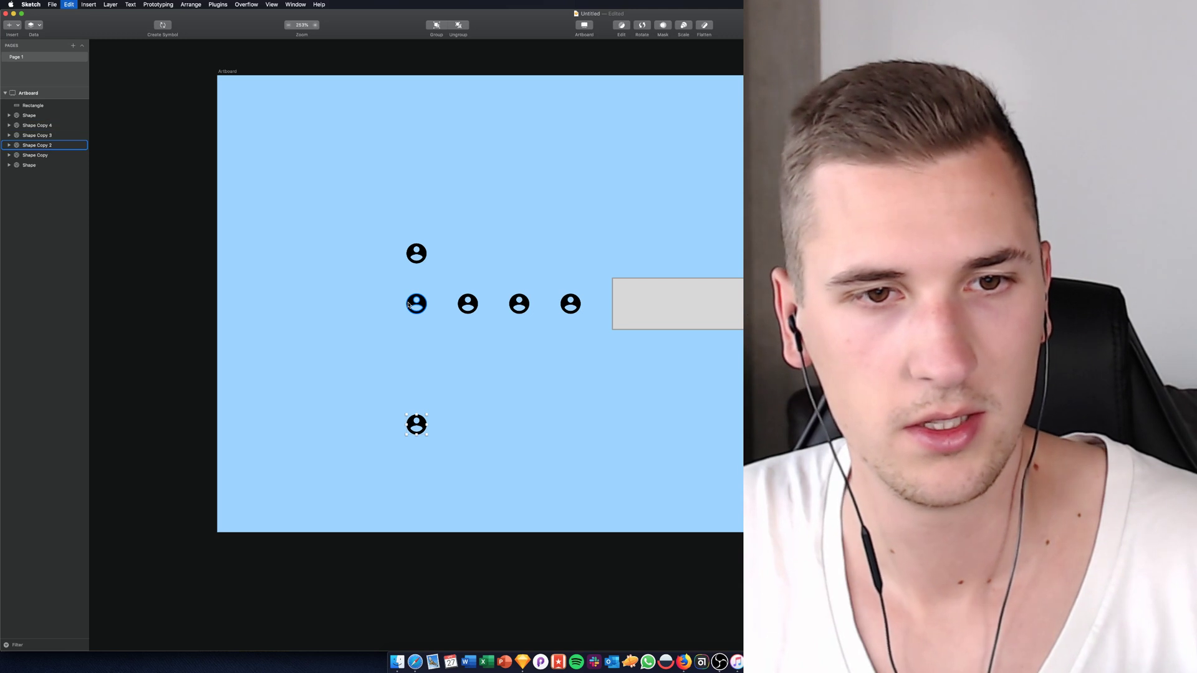
- Place a third copy of the icon a short distance below the lowest one, aligned in the same column
key(shift+Down)
key(shift+Down)
key(Down)
key(Down)
key(Down)
key(Down)
key(Down)
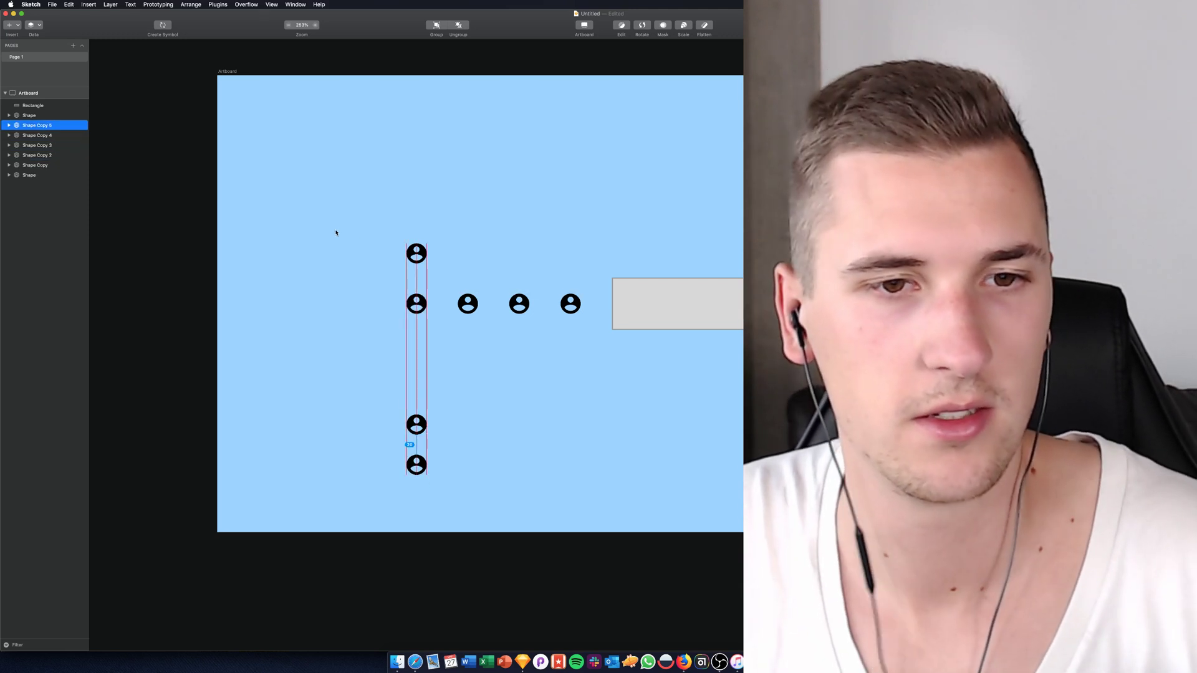
- Select the four icons in the column, space them evenly and closer together with Smart Distribute, and deselect them
drag(391, 231, 434, 471)
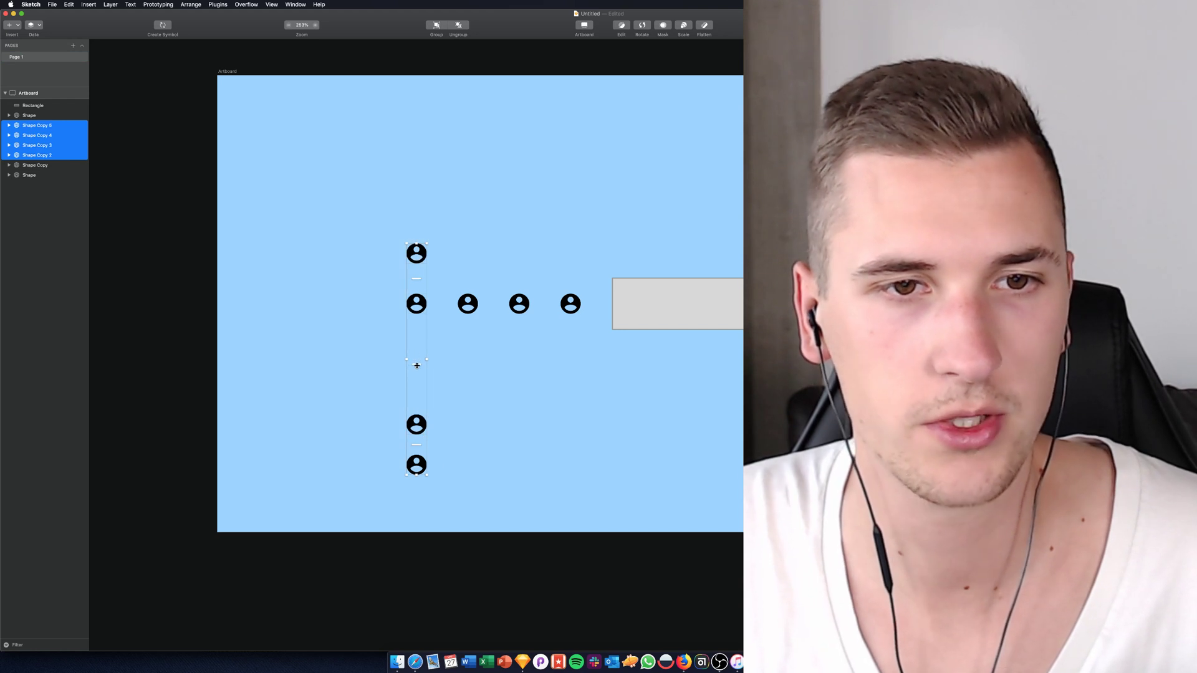
mouse_move(417, 363)
mouse_down()
mouse_move(417, 267)
mouse_move(417, 352)
mouse_move(417, 271)
mouse_move(417, 300)
mouse_up()
click(311, 255)
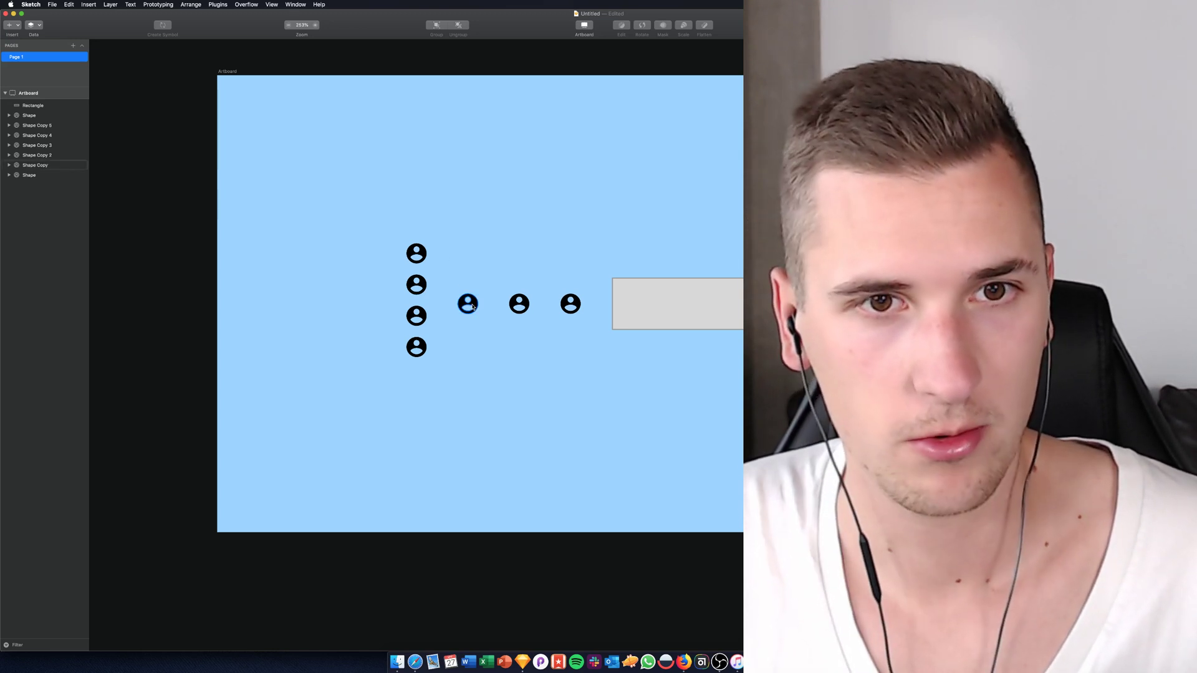
- Place a duplicate of the icon beside the column in the artboard's upper area, and move all other shapes down near its lower edge
click(473, 307)
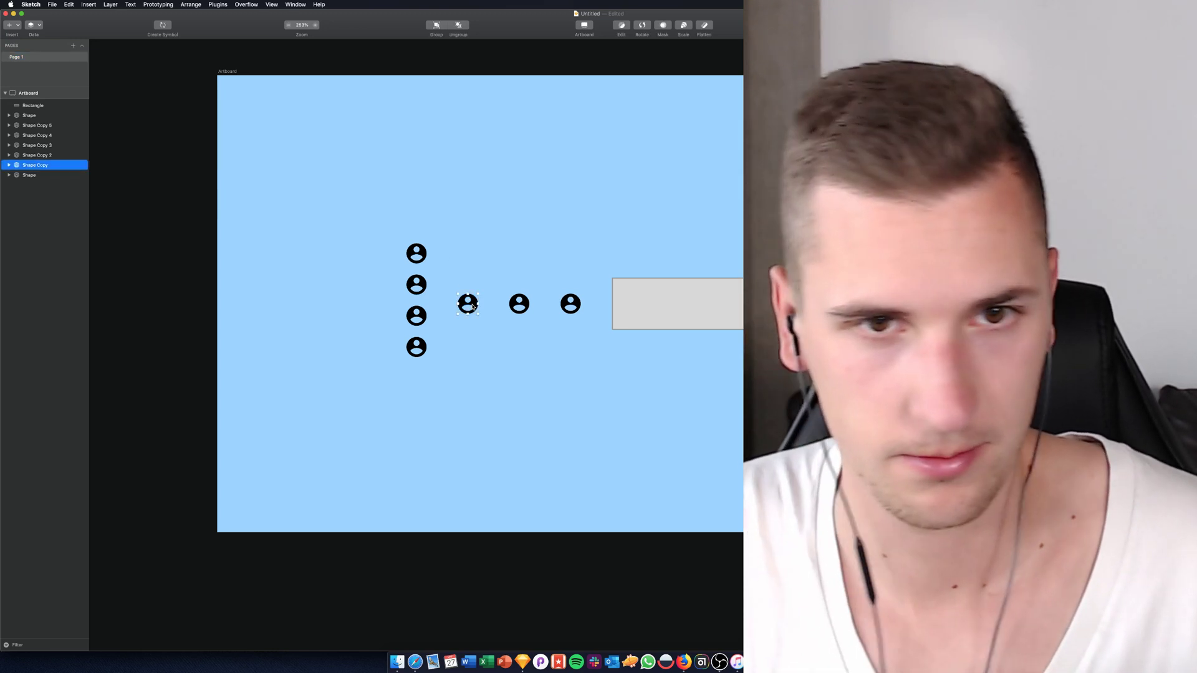
key(super+d)
drag(473, 307, 460, 168)
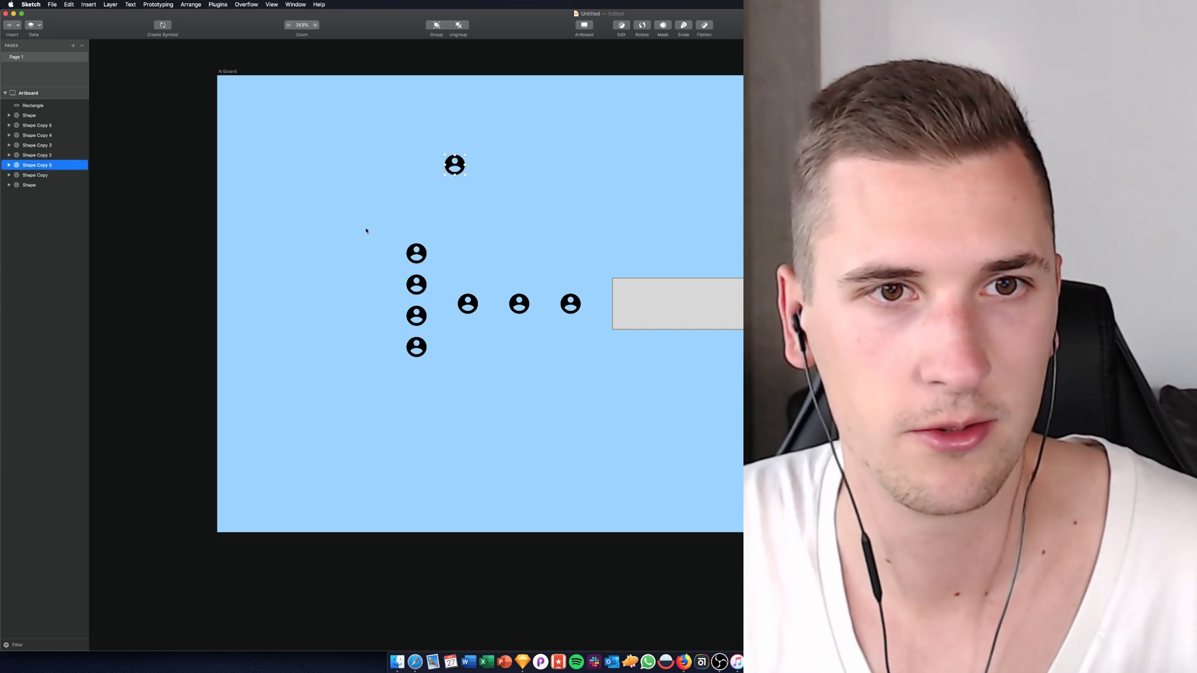
drag(366, 229, 667, 367)
drag(621, 442, 636, 489)
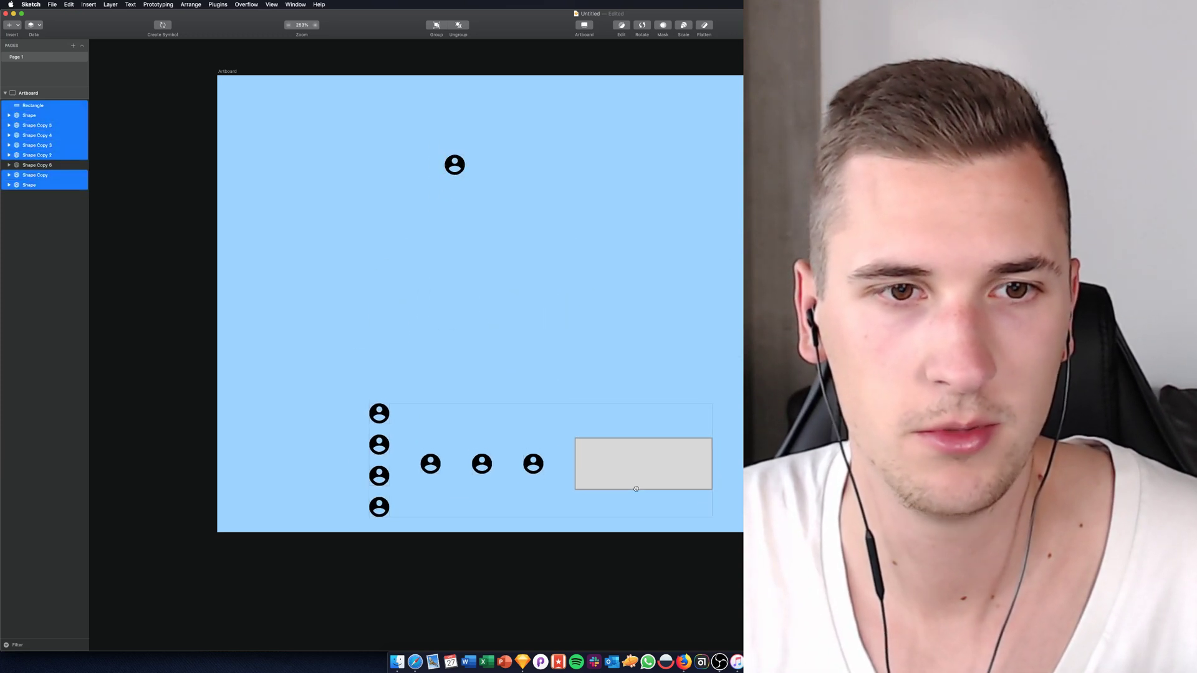
- Draw a wide grey rectangle around the separate upper icon and send it behind all other layers
click(460, 162)
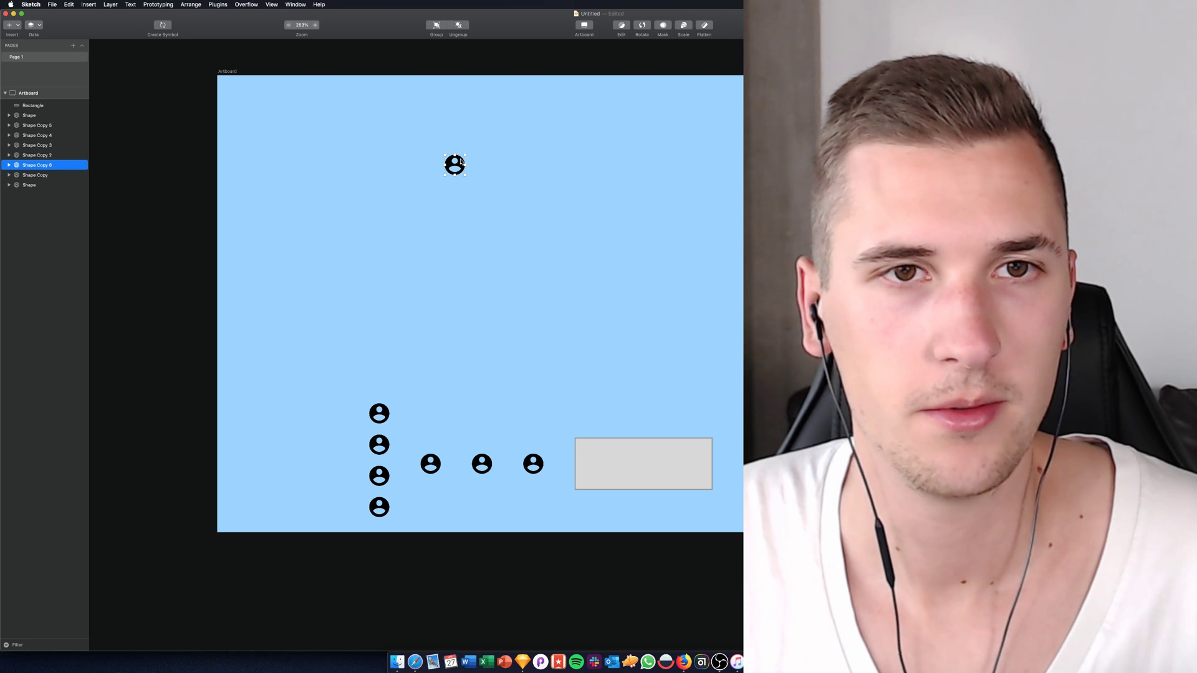
drag(460, 162, 701, 207)
key(r)
drag(549, 206, 550, 215)
drag(28, 197, 27, 198)
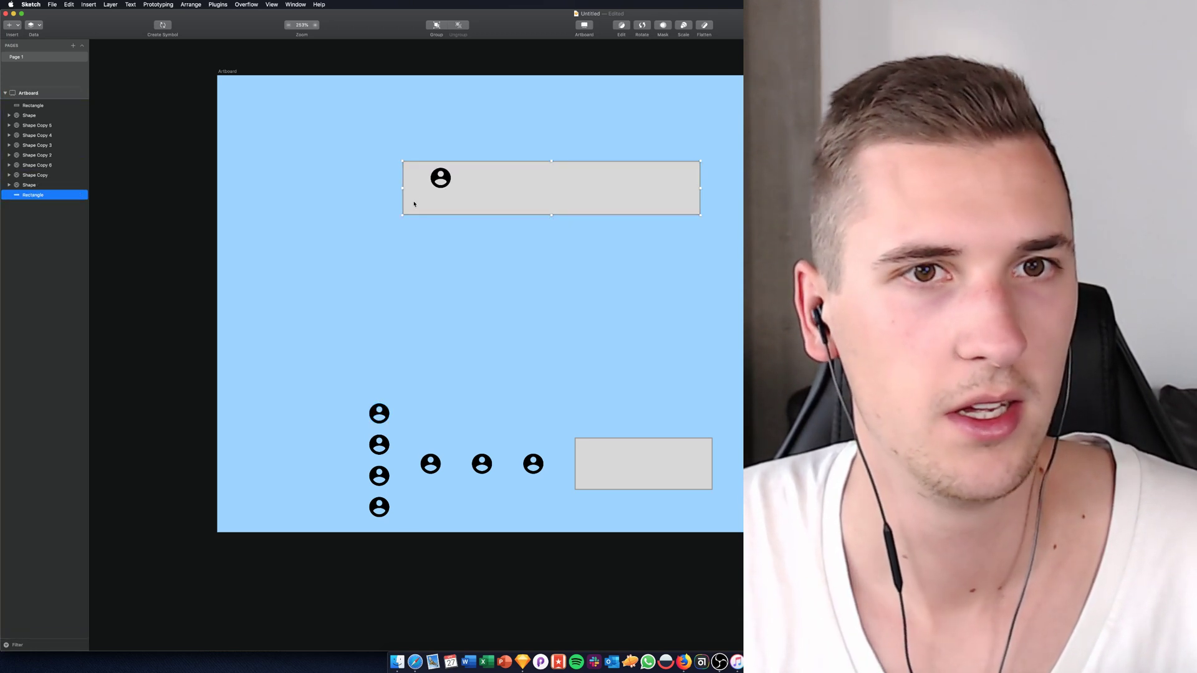
- Group the upper rectangle with its icon and name the group "tab bar"
shift+click(447, 180)
key(super+g)
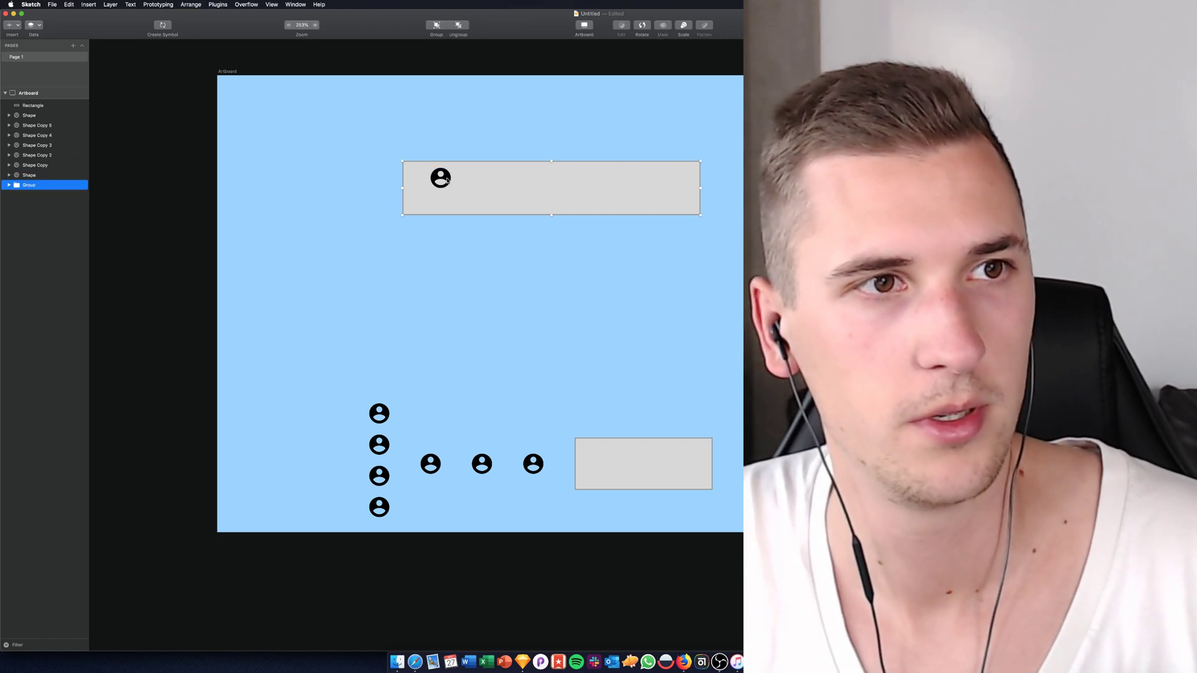
key(super+r)
text(tab bar)
key(Return)
- Centre the icon vertically within the tab bar rectangle, keeping it visible
double_click(441, 179)
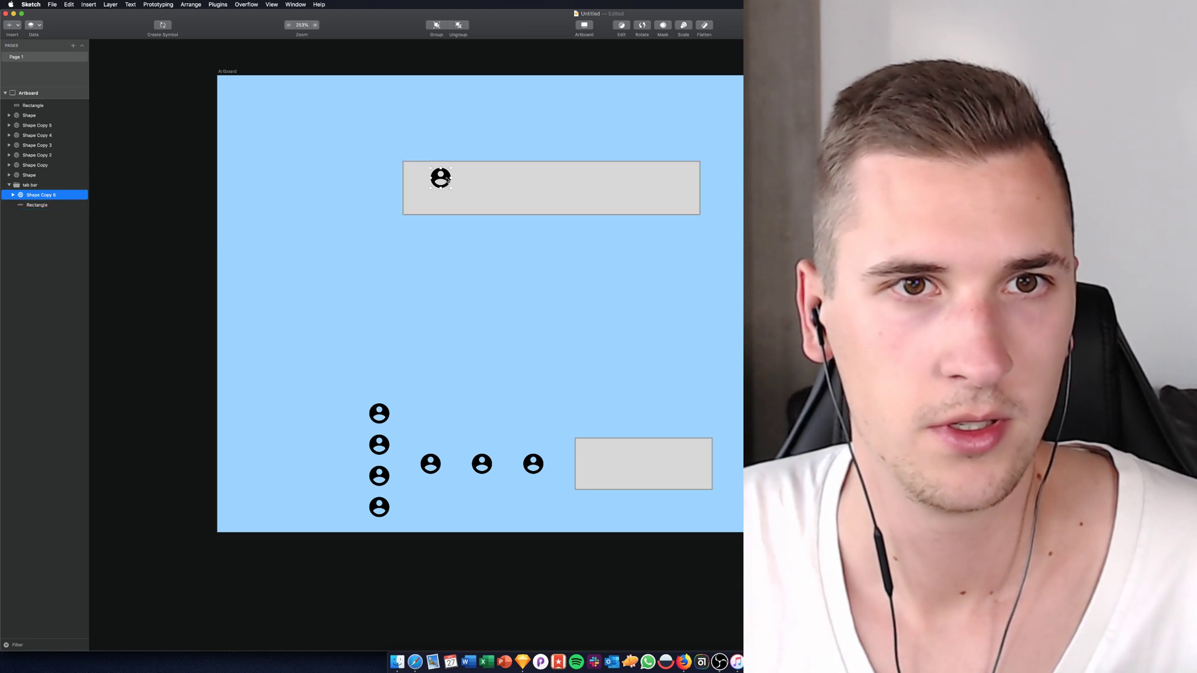
drag(446, 181, 446, 190)
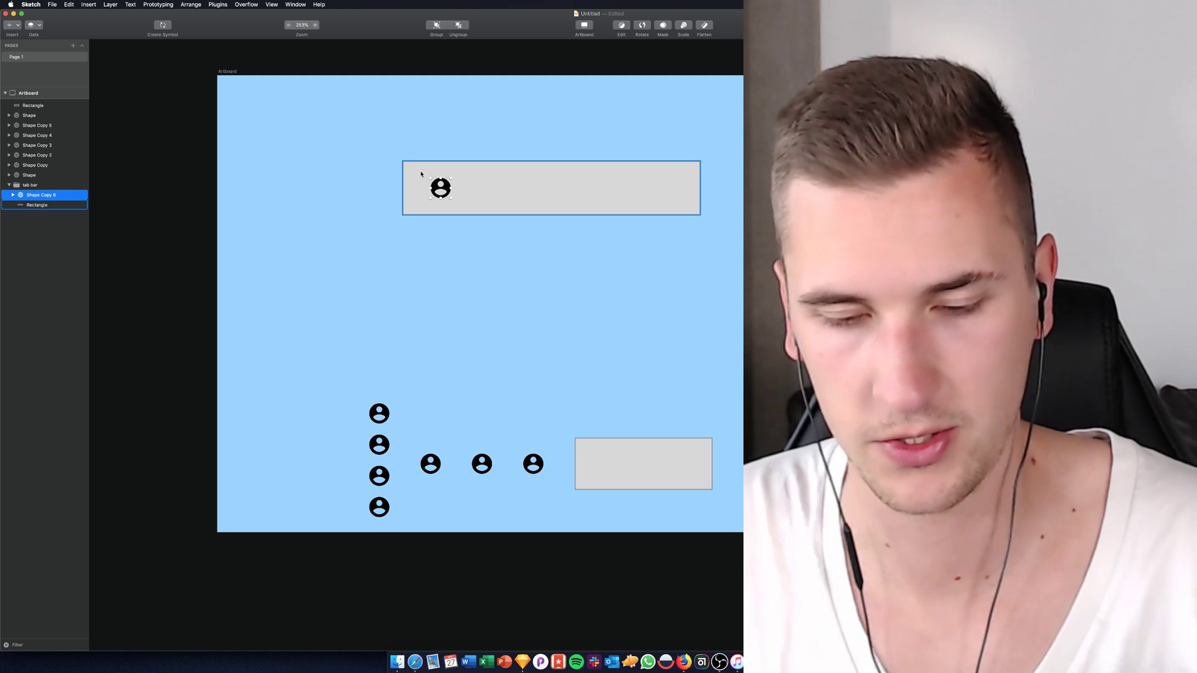
key(super+shift+h)
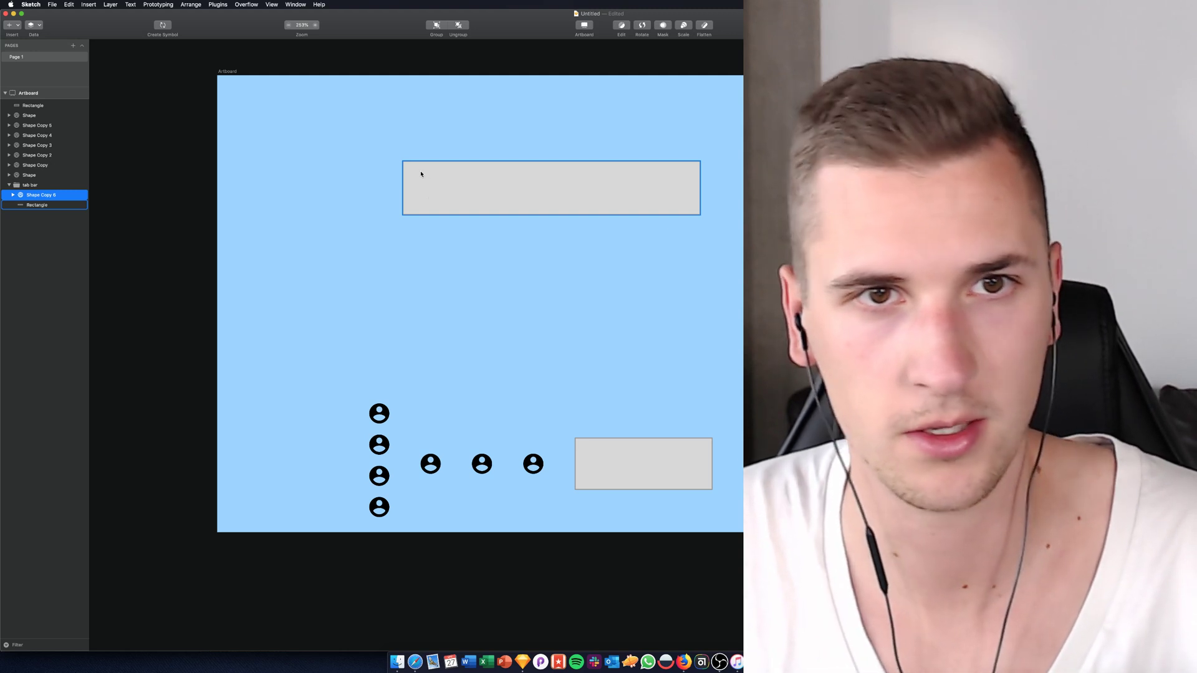
key(super+z)
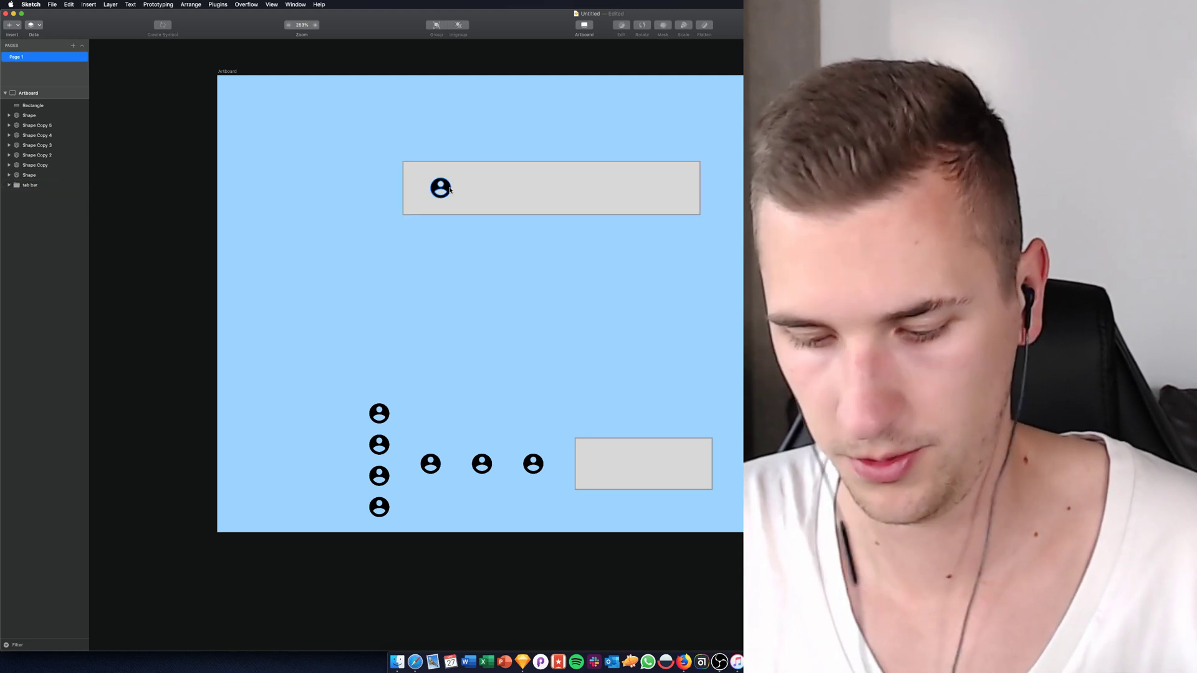
- Duplicate the tab bar icon three times and lay the copies out in a row with uneven gaps
click(448, 190)
key(super+d)
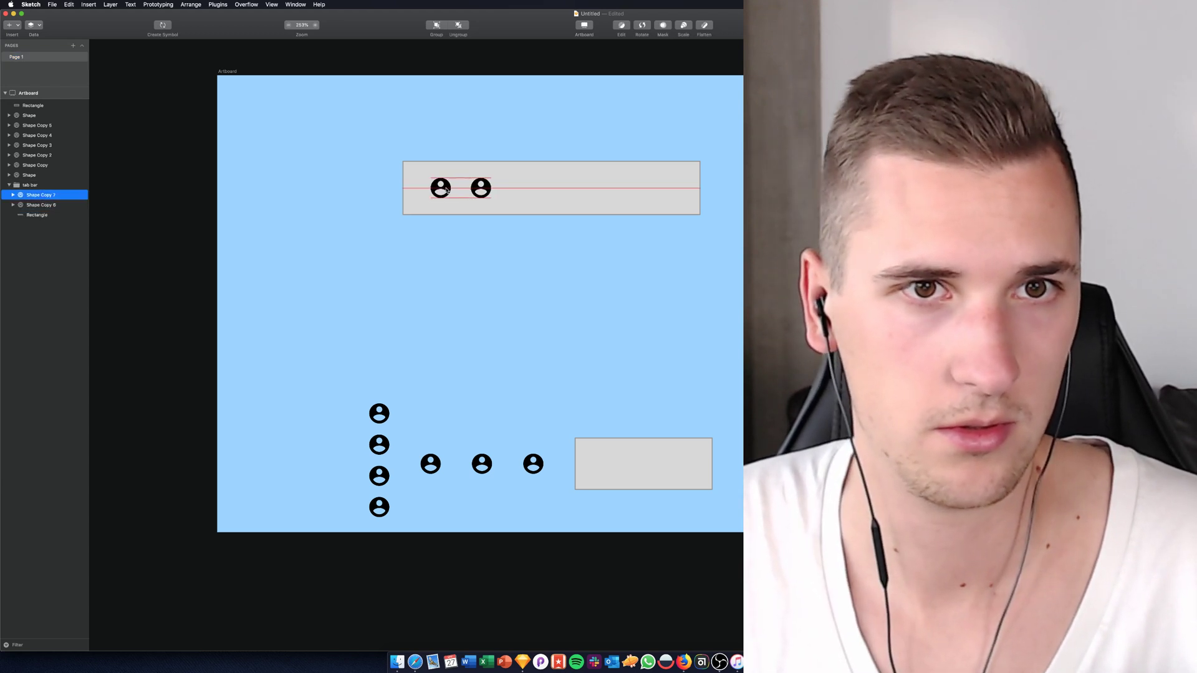
key(super+d)
key(super+d)
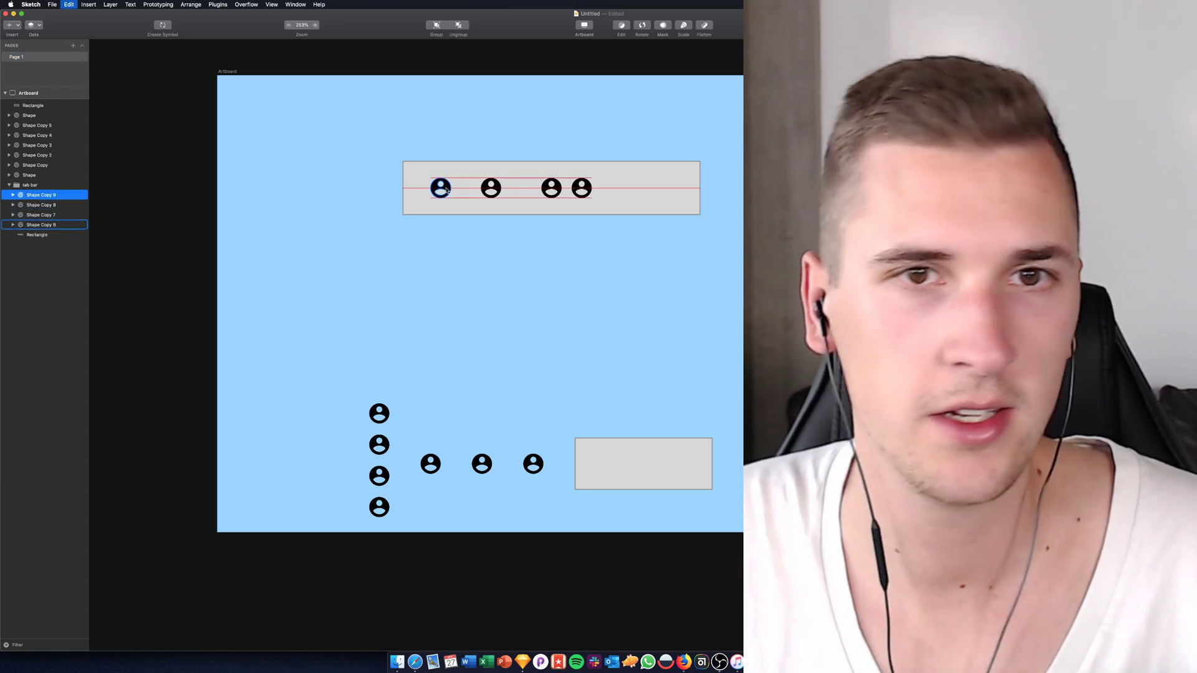
key(shift+Right)
key(shift+Right)
key(shift+Right)
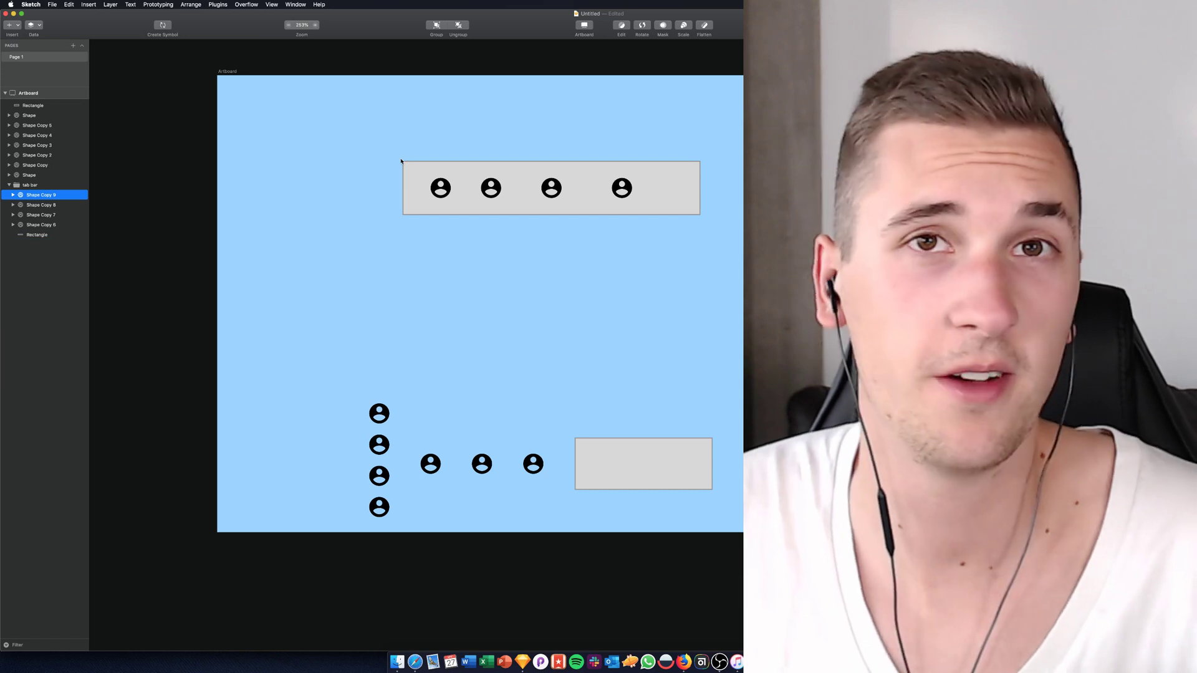
- Measure the gaps between the neighbouring tab bar icons and from the last icon to the rectangle's edges
click(444, 191)
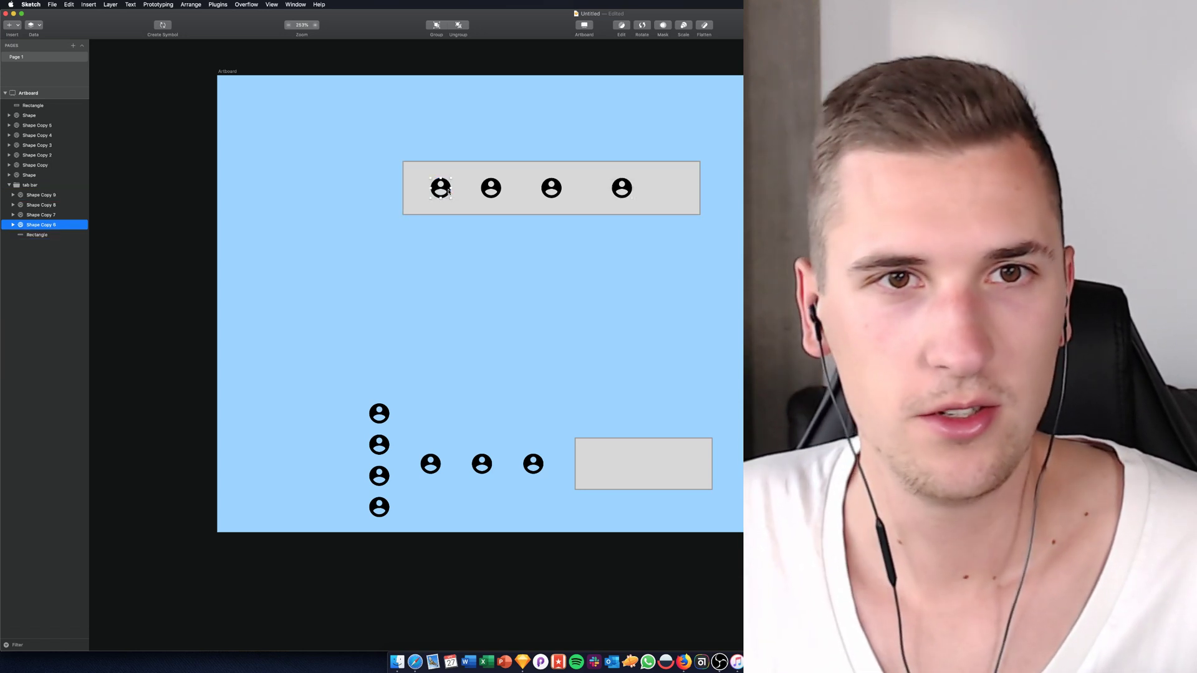
click(492, 190)
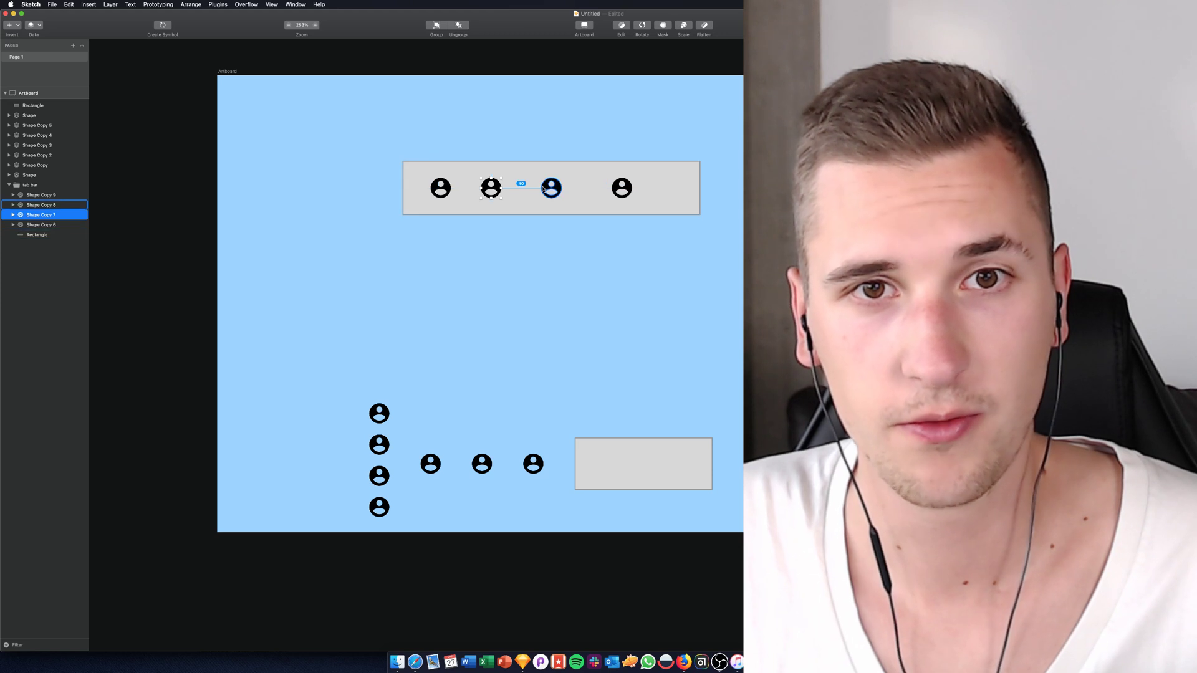
click(552, 189)
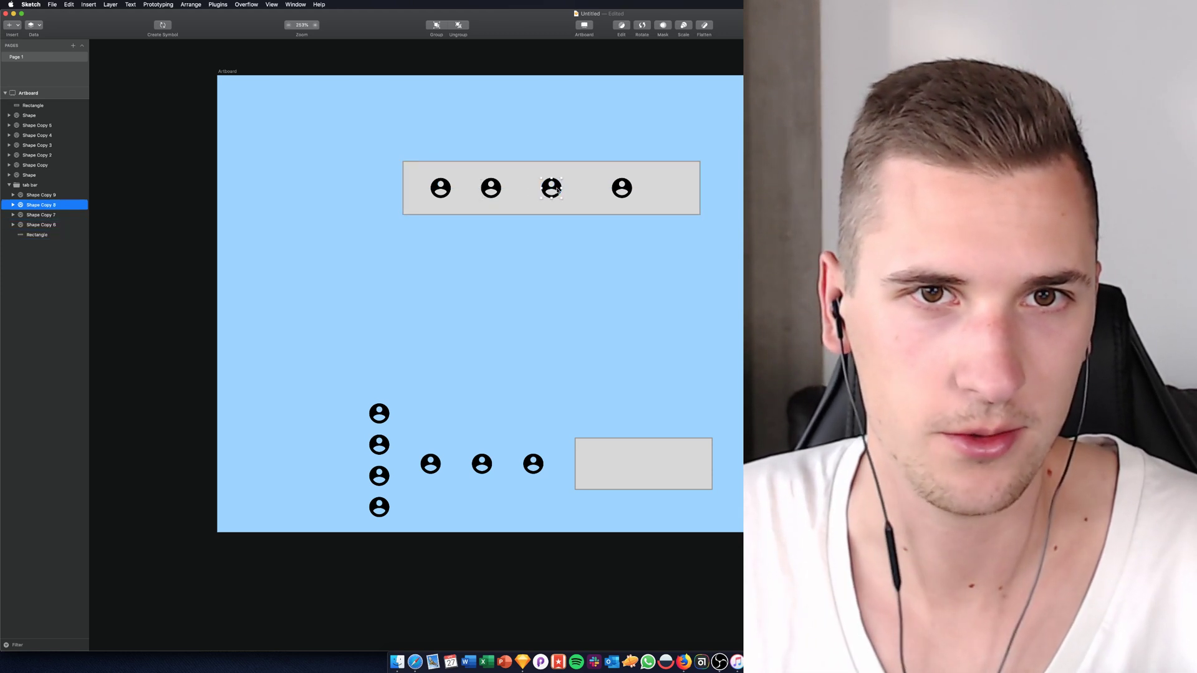
key(alt)
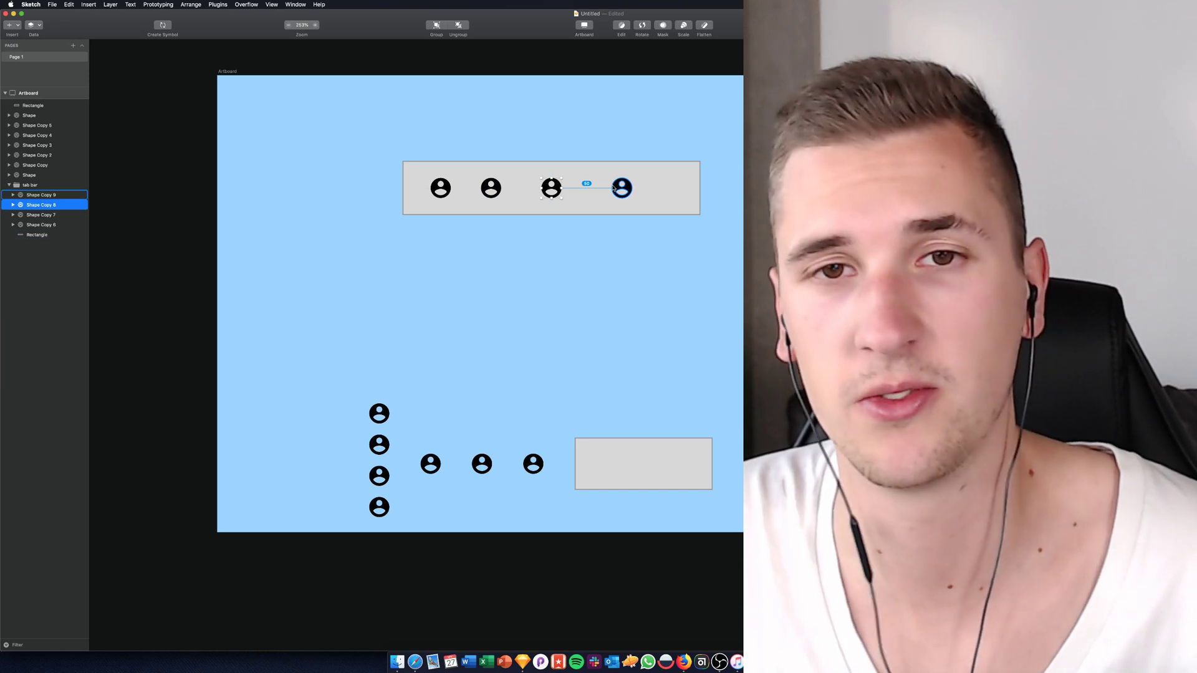
click(616, 187)
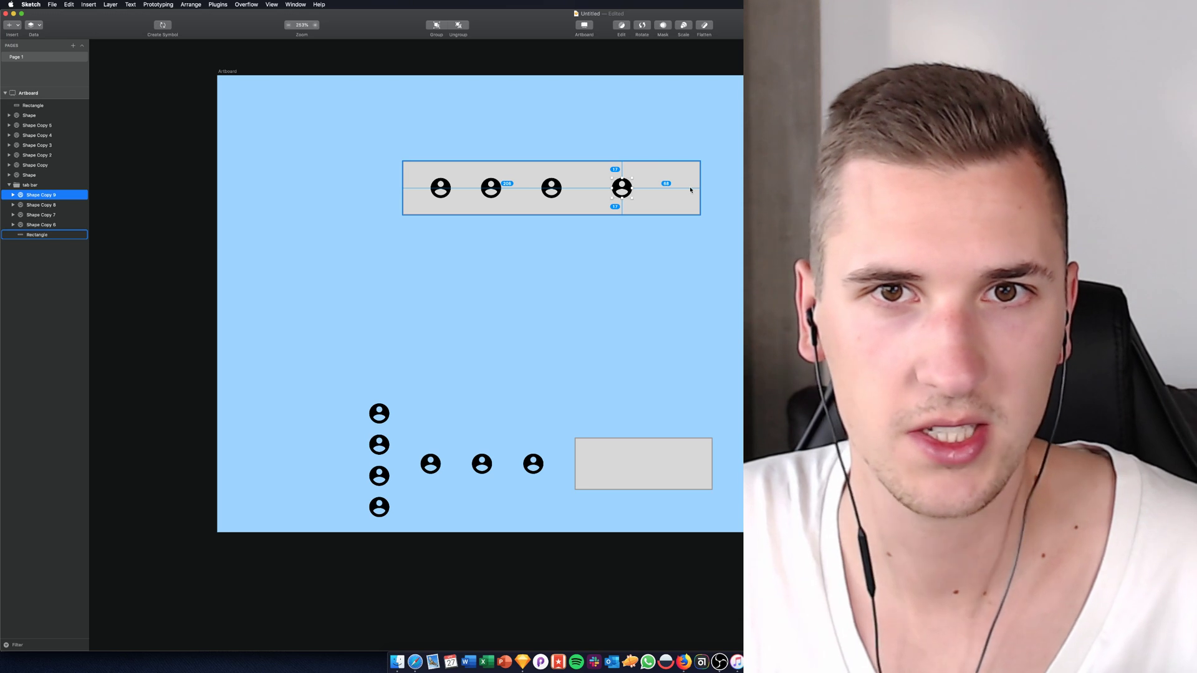
click(440, 187)
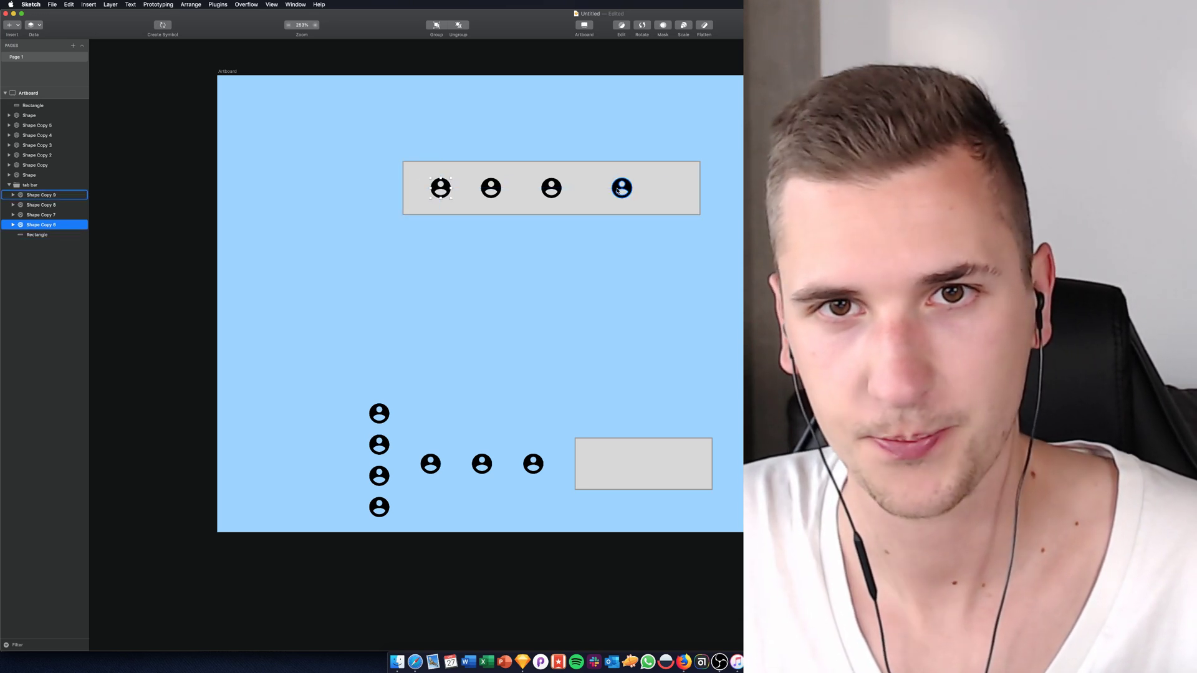
- Move the last tab bar icon left and nudge it to match the gap between the second and third icons
drag(619, 188, 618, 191)
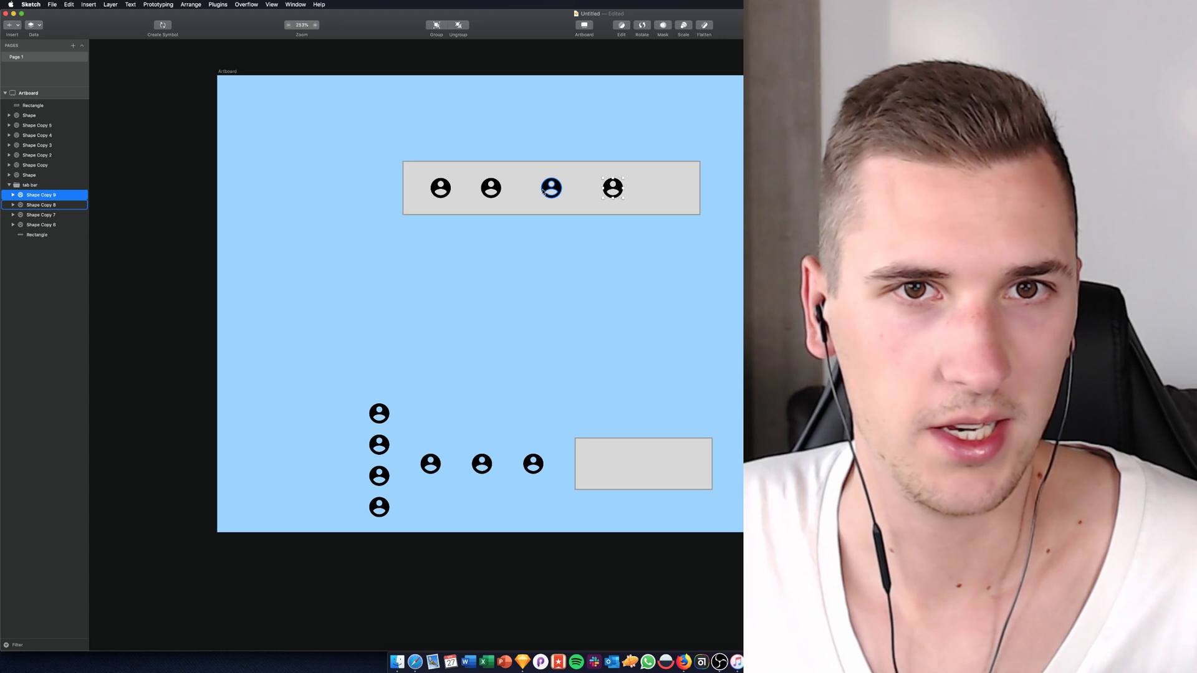
key(alt)
key(Left)
key(Left)
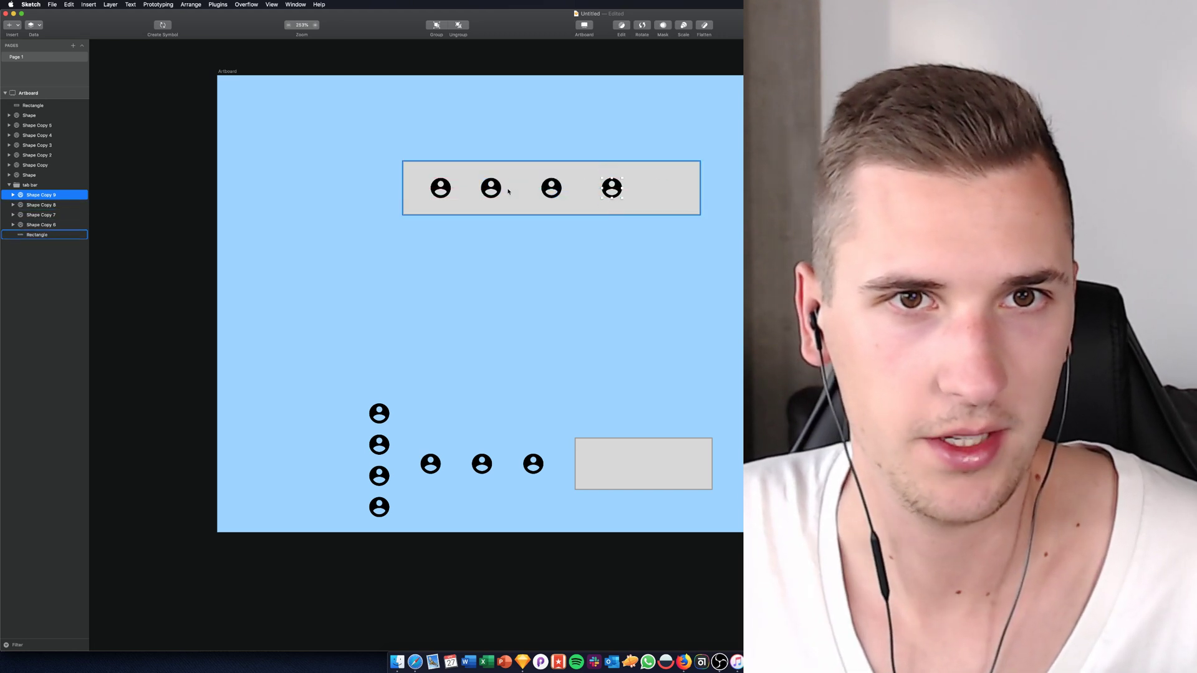
- Check the distance from the third tab bar icon to the last one and from the second to the first
click(551, 187)
key(alt)
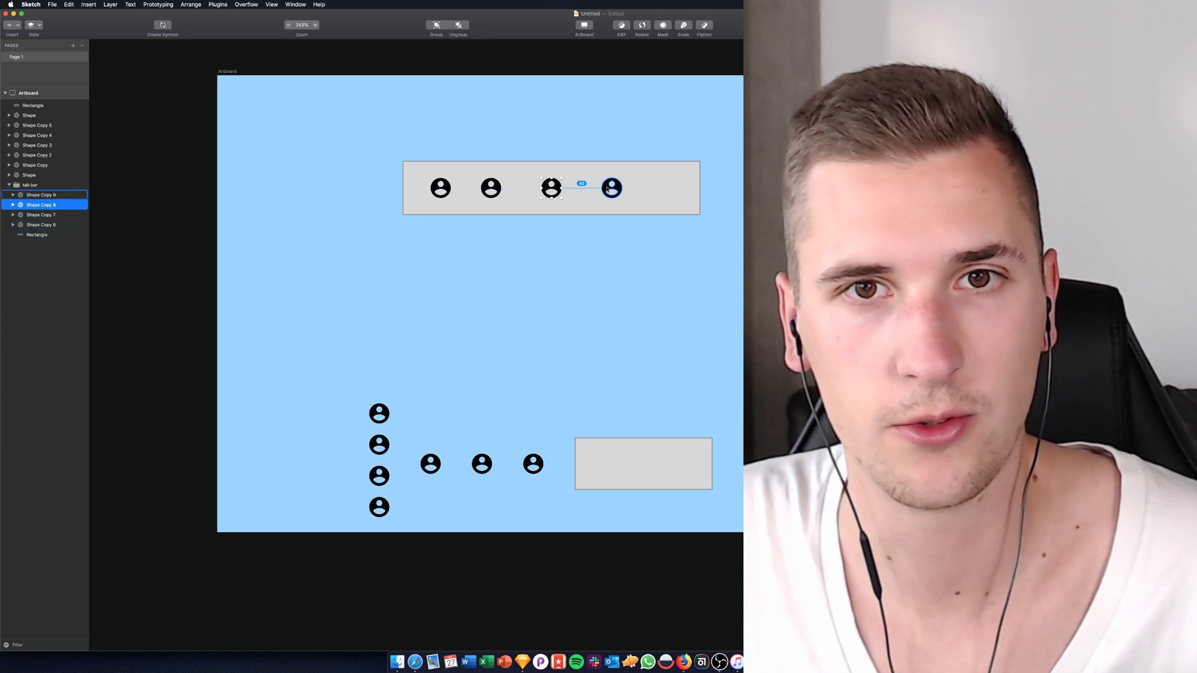
click(490, 187)
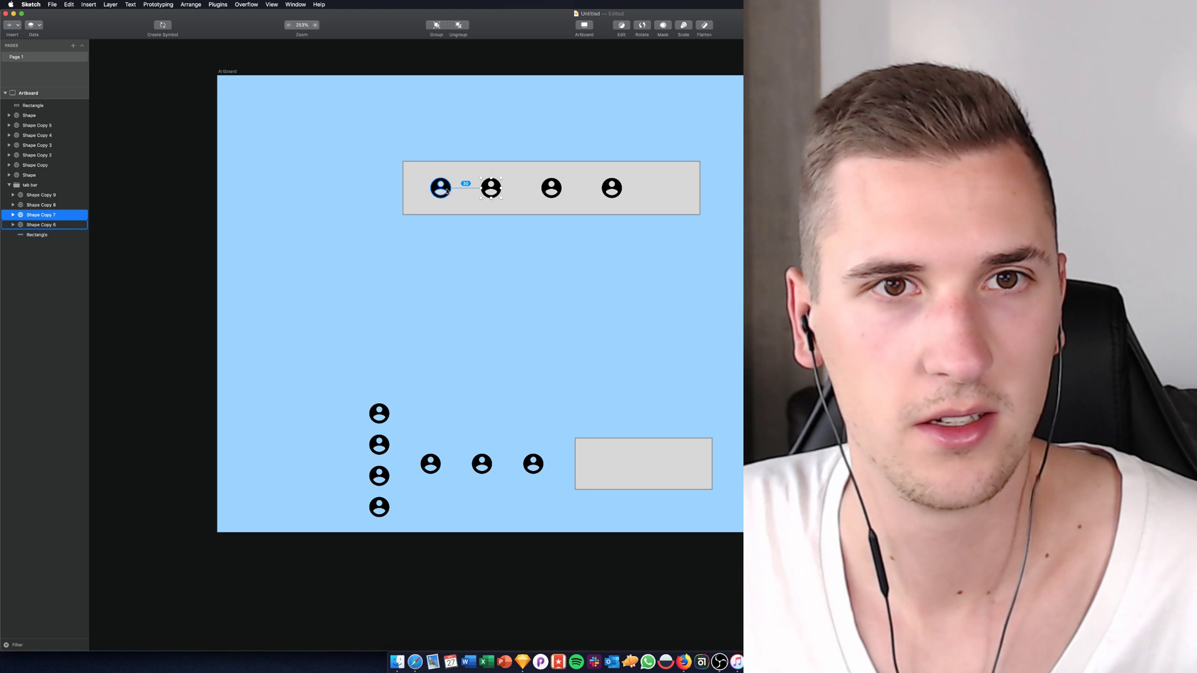
- Move the last three tab bar icons right together to even out the first gap, and measure the gap between the first two icons
shift+click(550, 191)
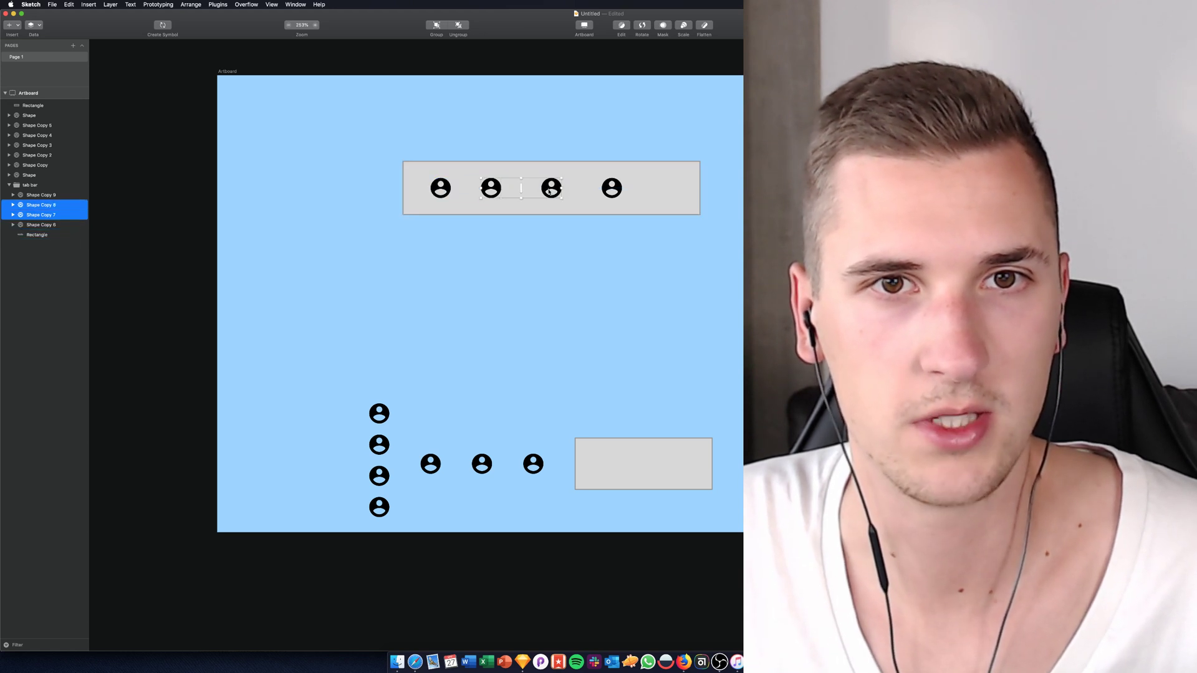
shift+click(608, 189)
drag(595, 190, 605, 190)
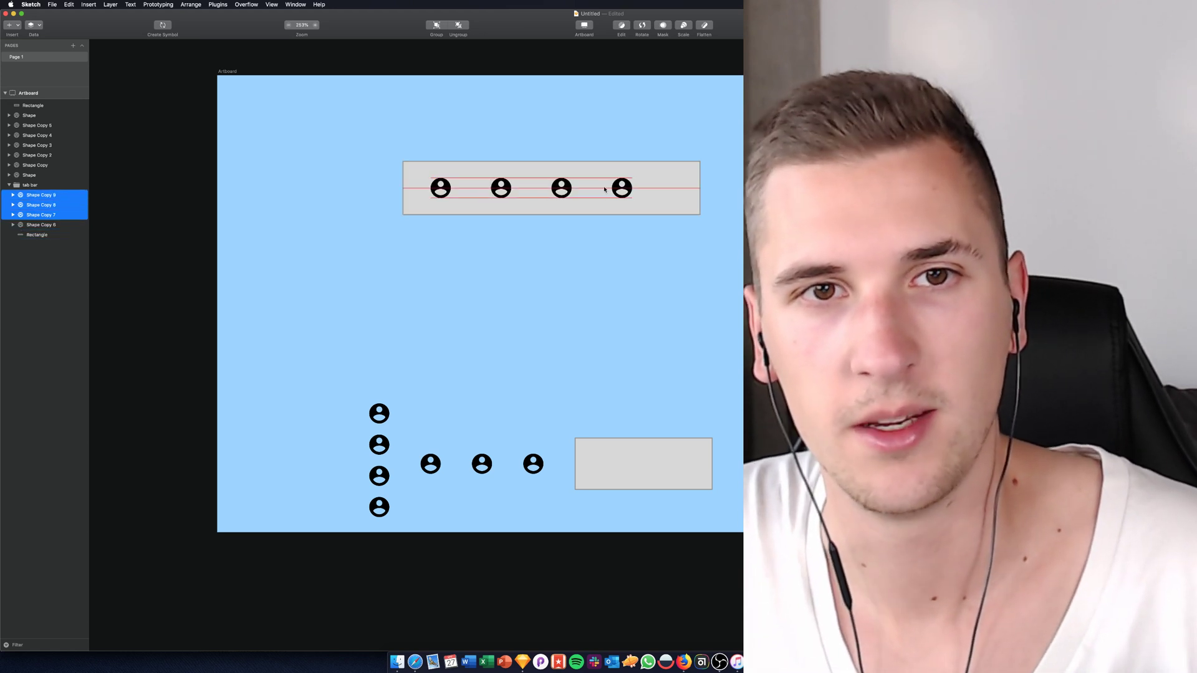
click(448, 191)
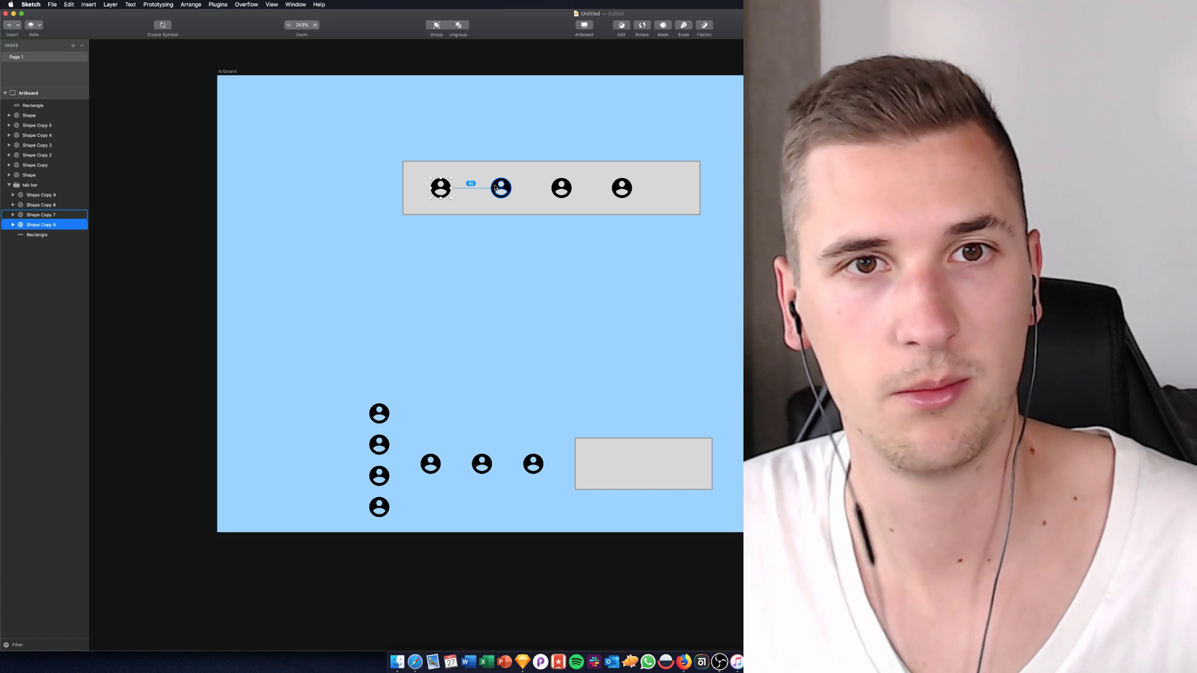
click(561, 189)
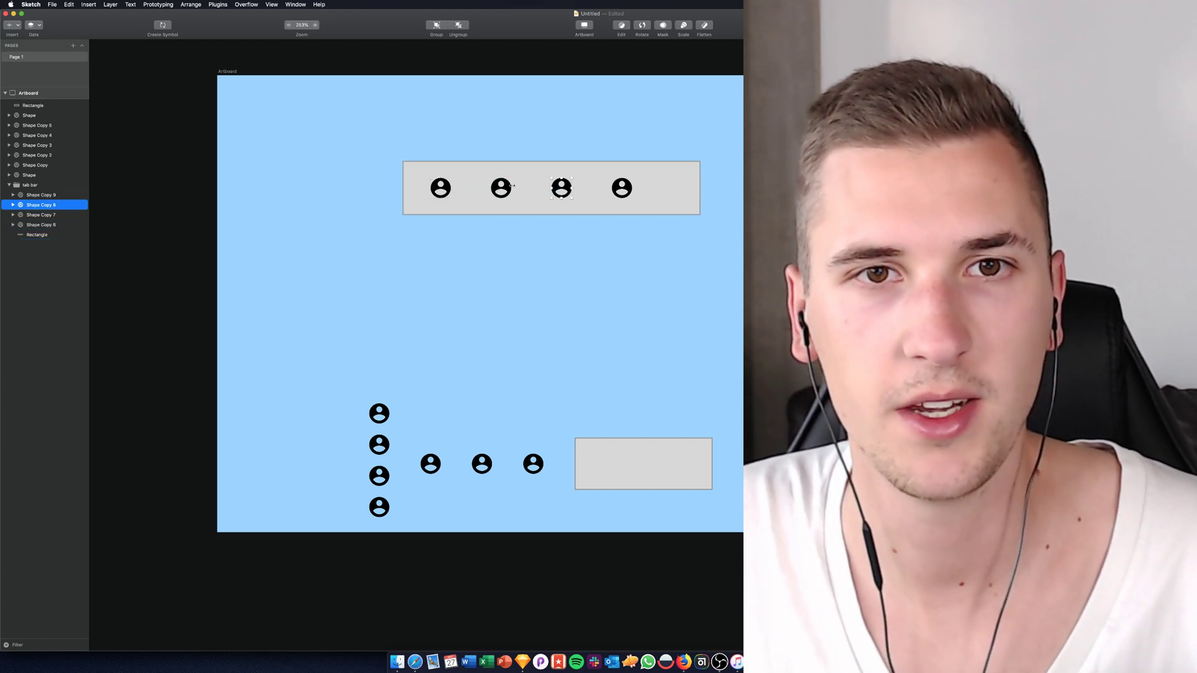
- Nudge the last tab bar icon left and then the last two icons left together to make the row's gaps uneven
click(624, 191)
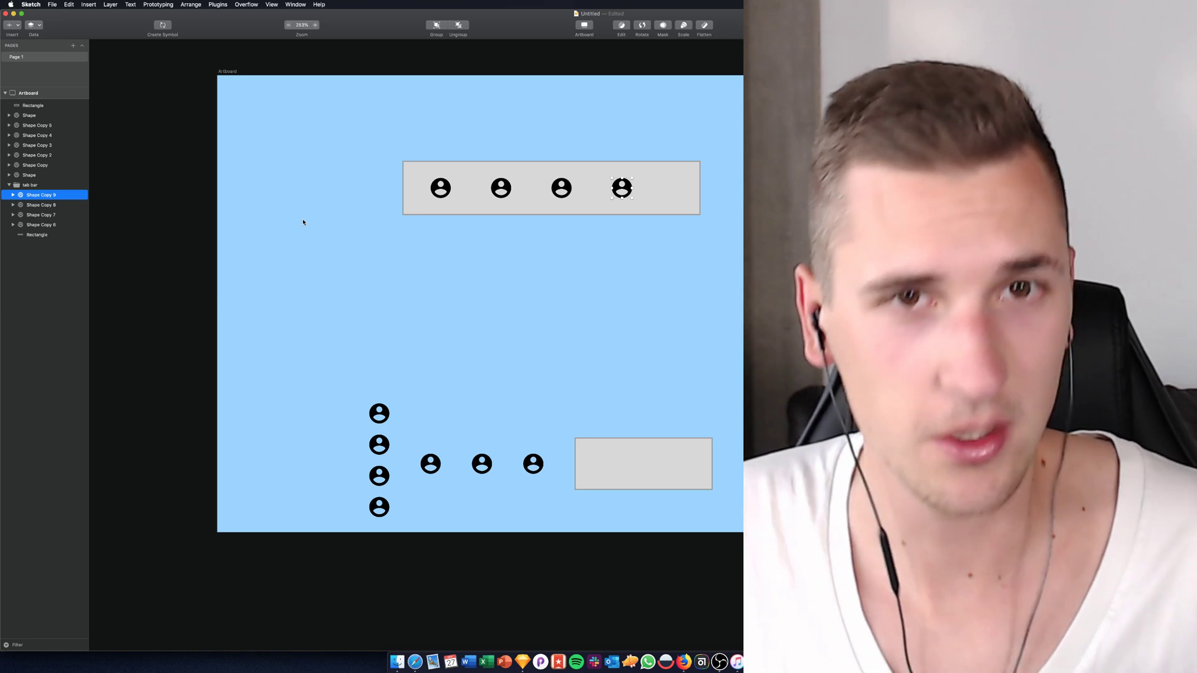
key(shift+Left)
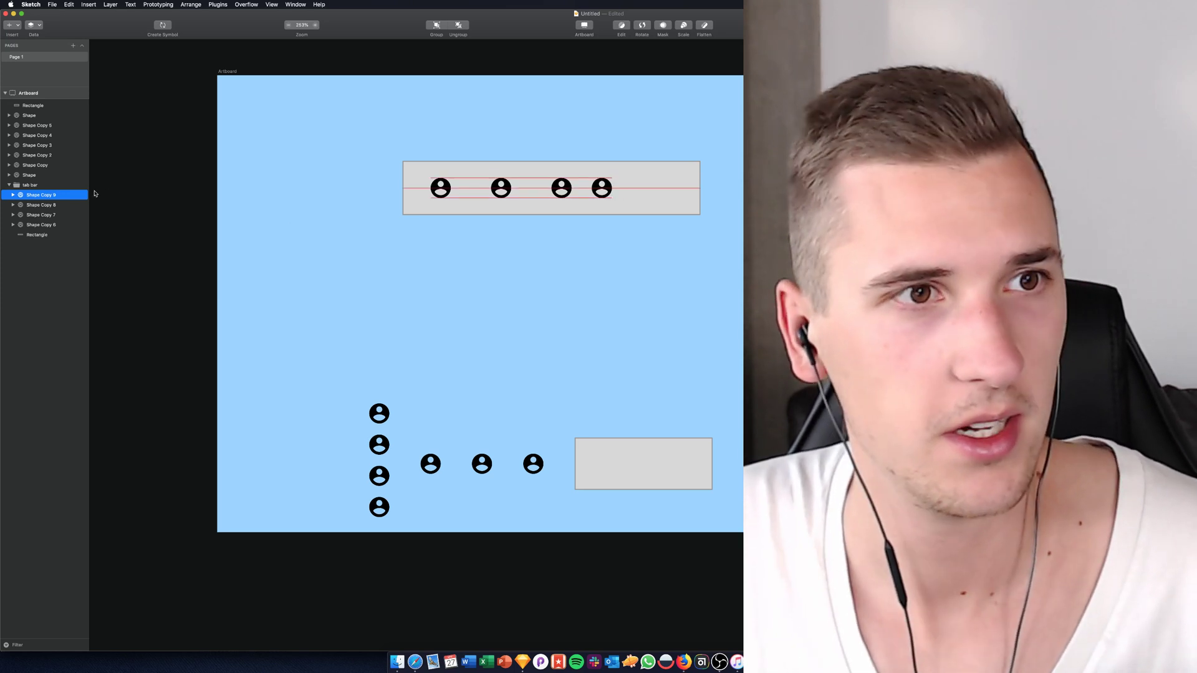
shift+click(43, 205)
key(shift+Left)
key(Left)
key(Left)
key(Left)
key(Left)
key(Left)
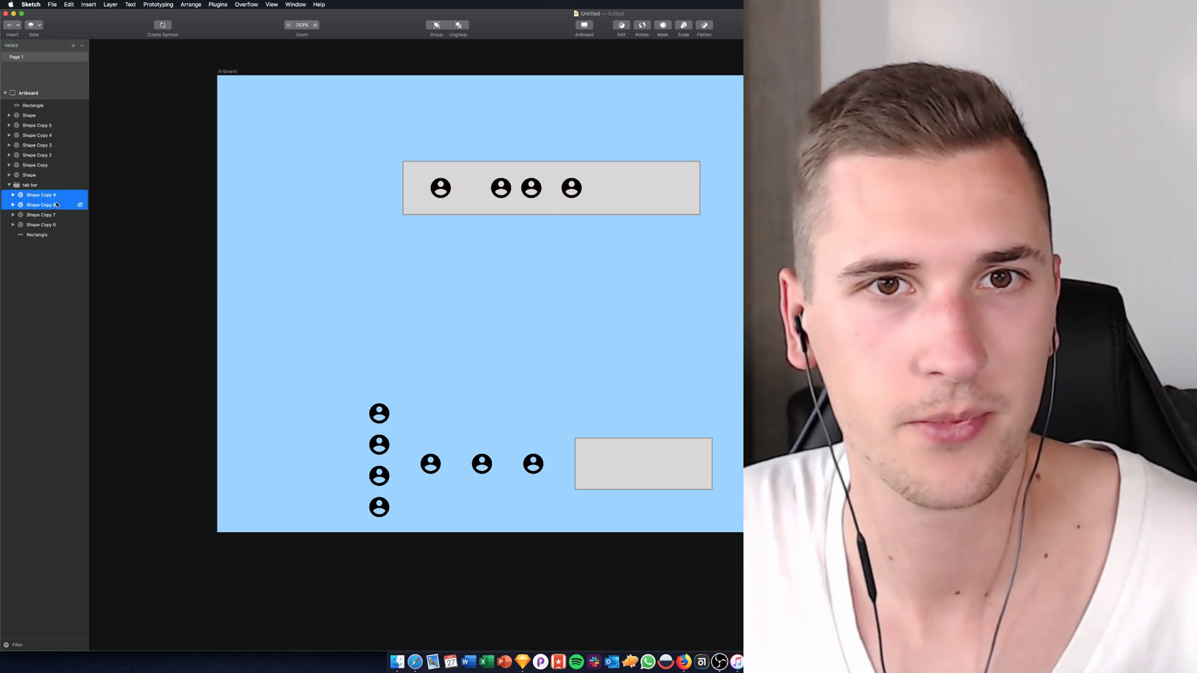
- Space all four tab bar icons evenly with Smart Distribute and nudge the row right to centre it in the rectangle
shift+click(39, 224)
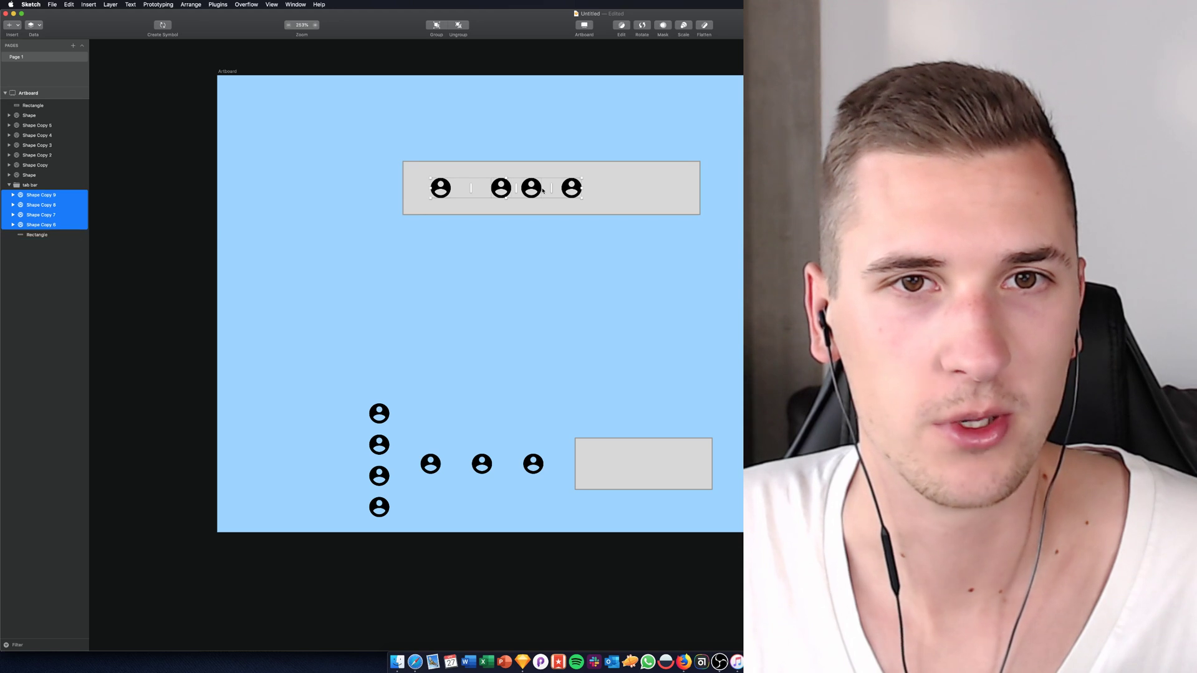
drag(554, 189, 592, 189)
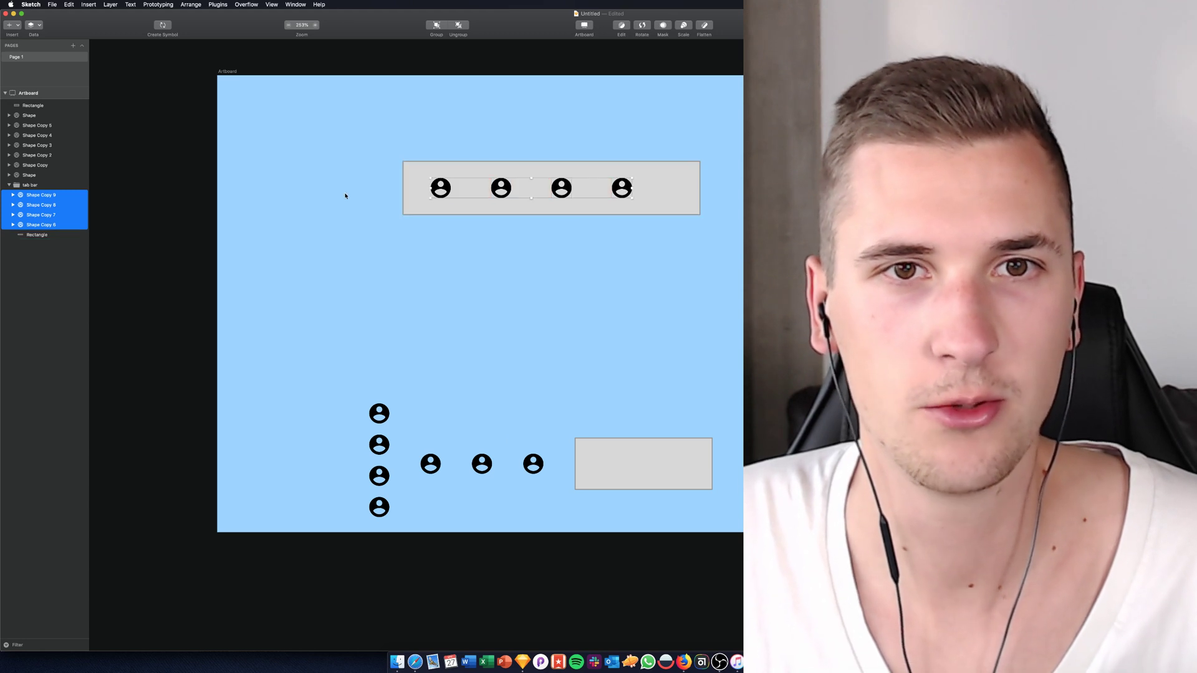
key(shift+Right)
key(Right)
key(Right)
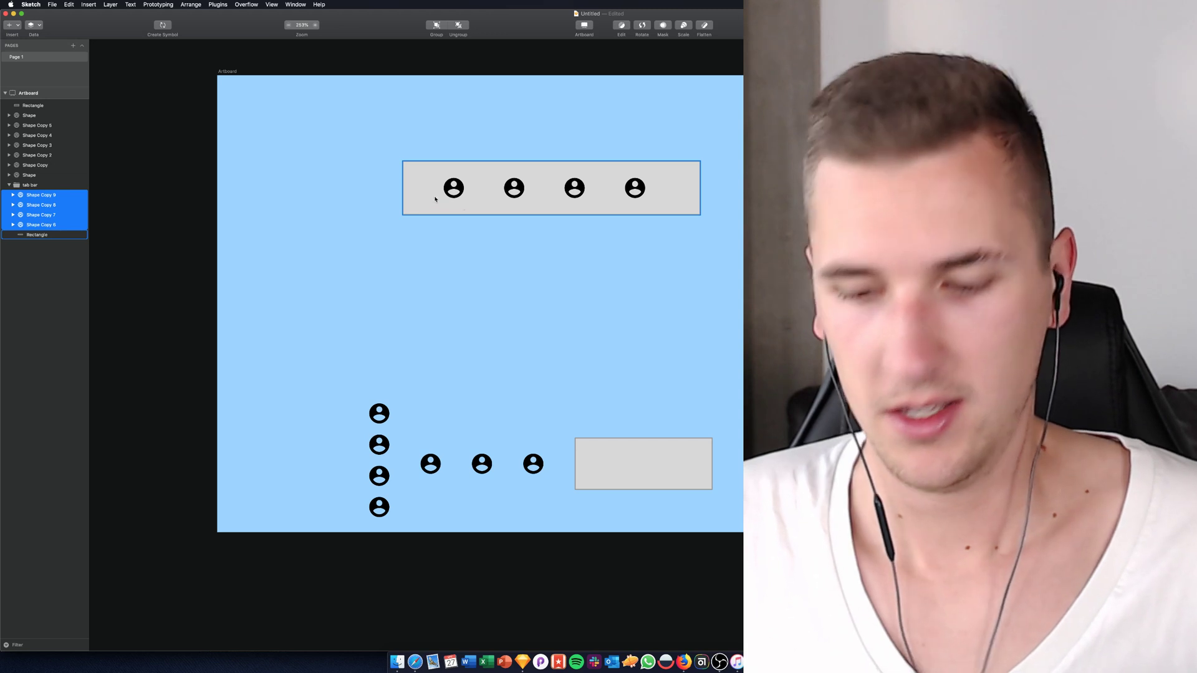
click(282, 119)
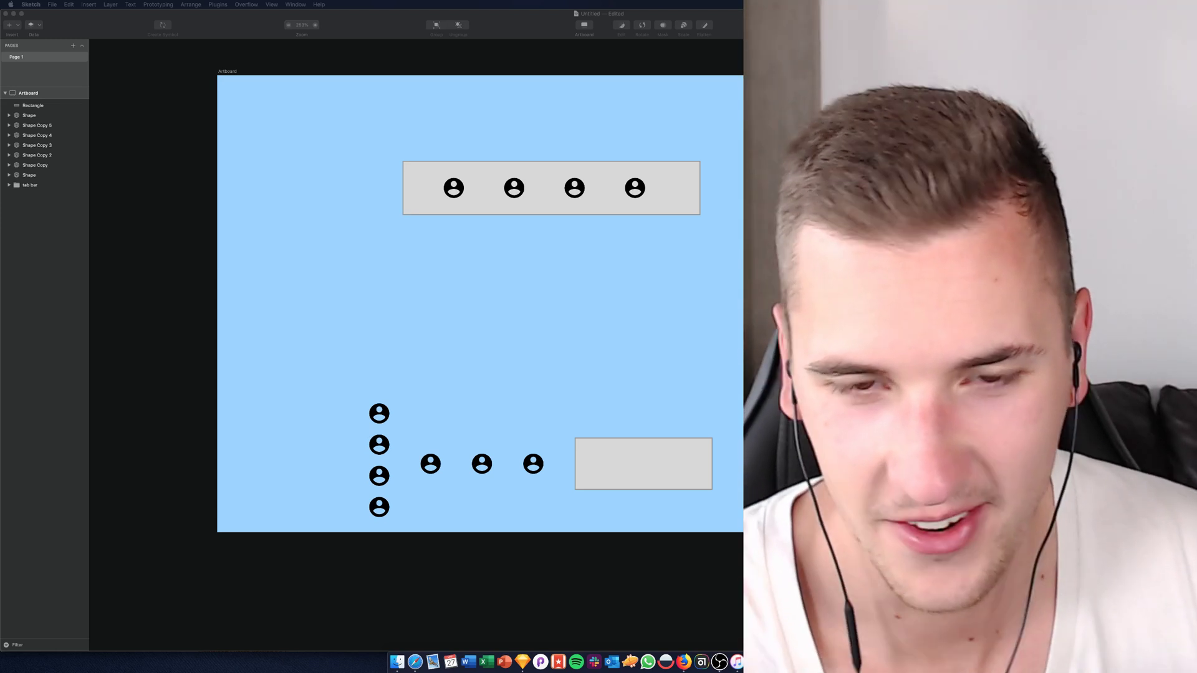
- Switch to Safari and read the Version 55 release notes on the Sketch updates page
key(super+Tab)
scroll(480, 304, left, 3)
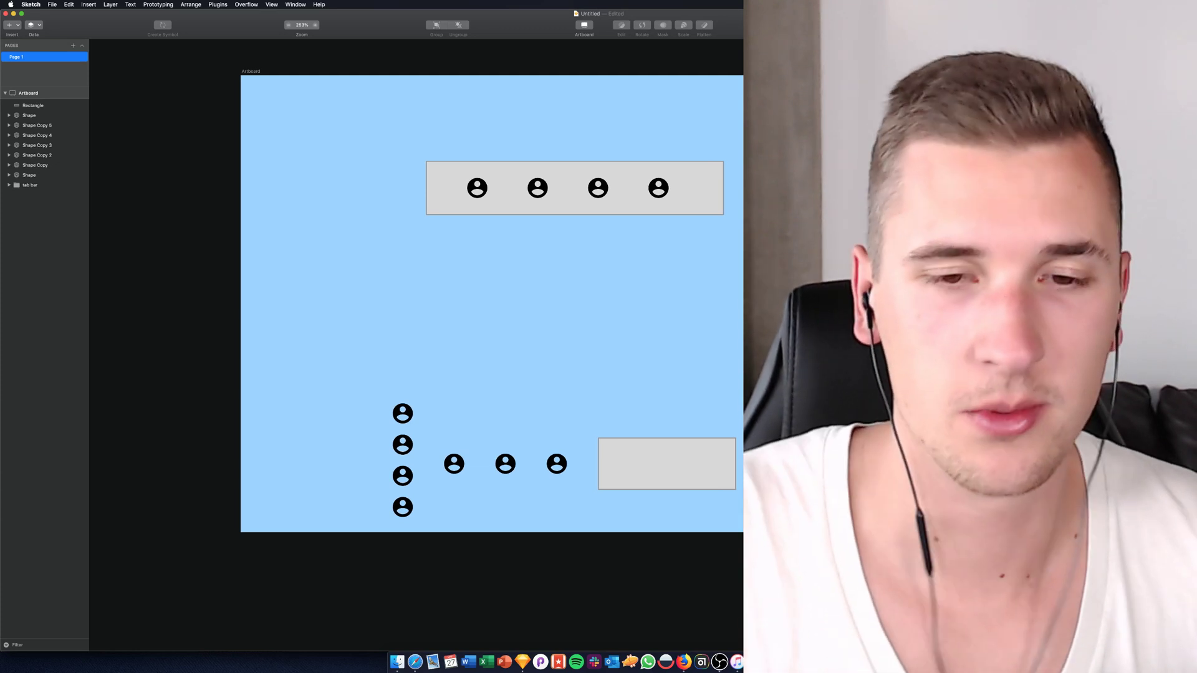
click(416, 662)
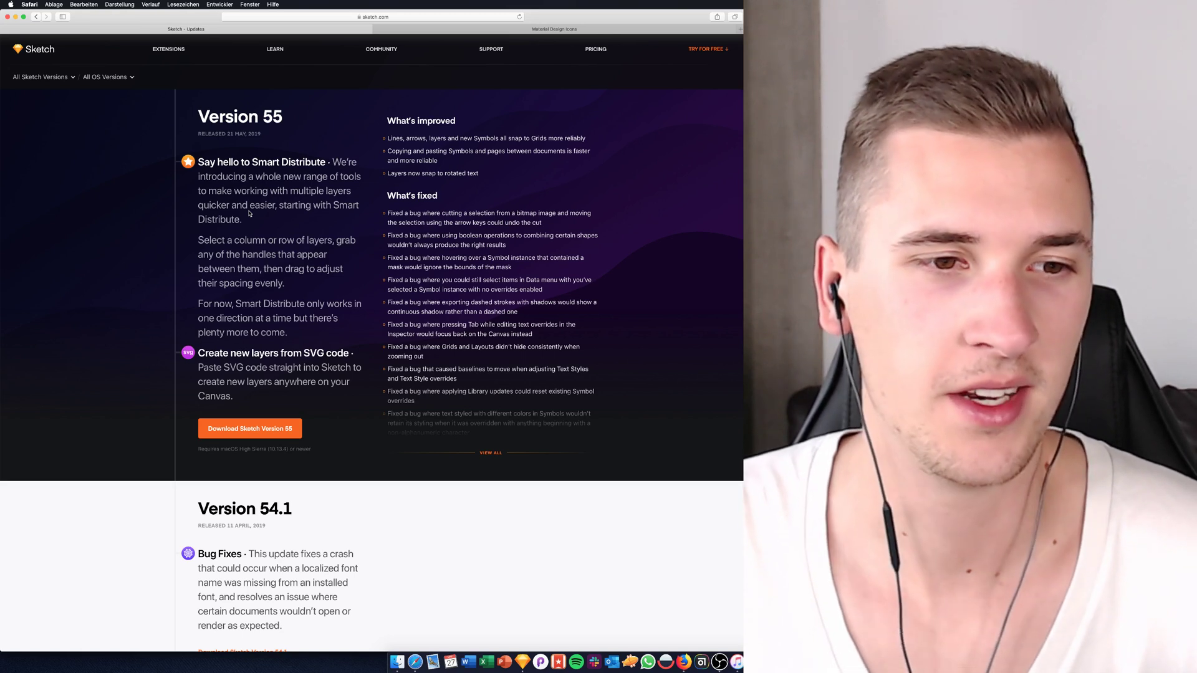
scroll(249, 214, down, 1)
scroll(249, 214, up, 1)
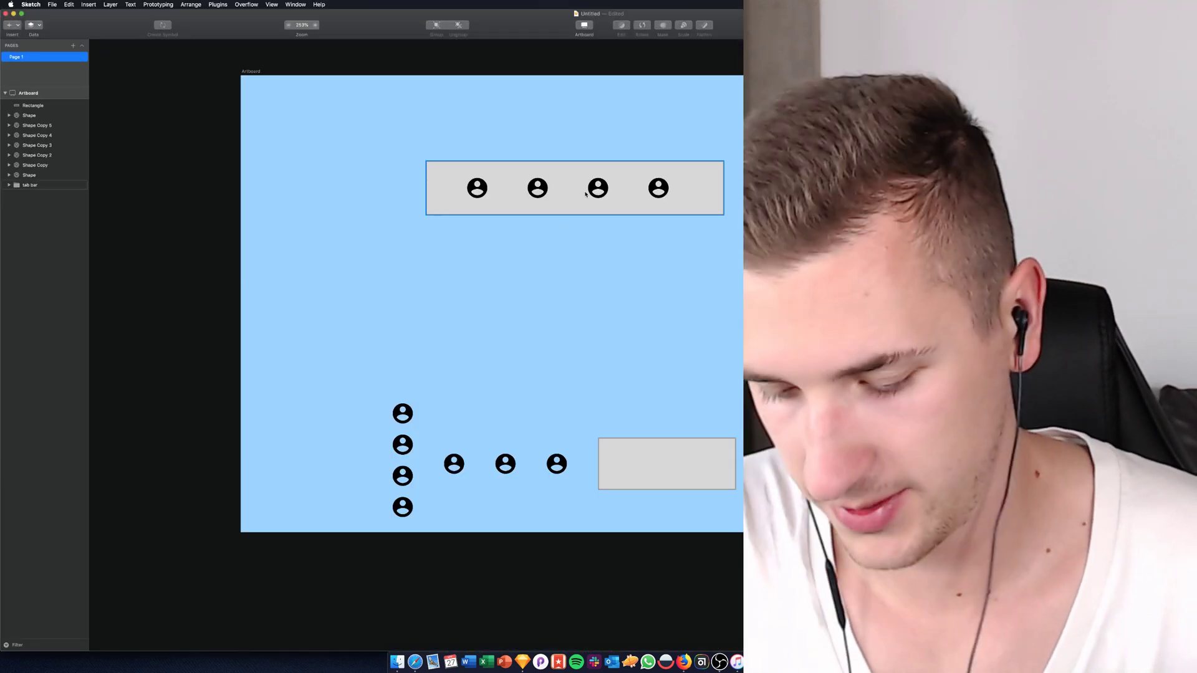
- Try the Smart Distribute handle between the third and fourth tab bar icons, and change the tab bar rectangle's fill to white
double_click(594, 190)
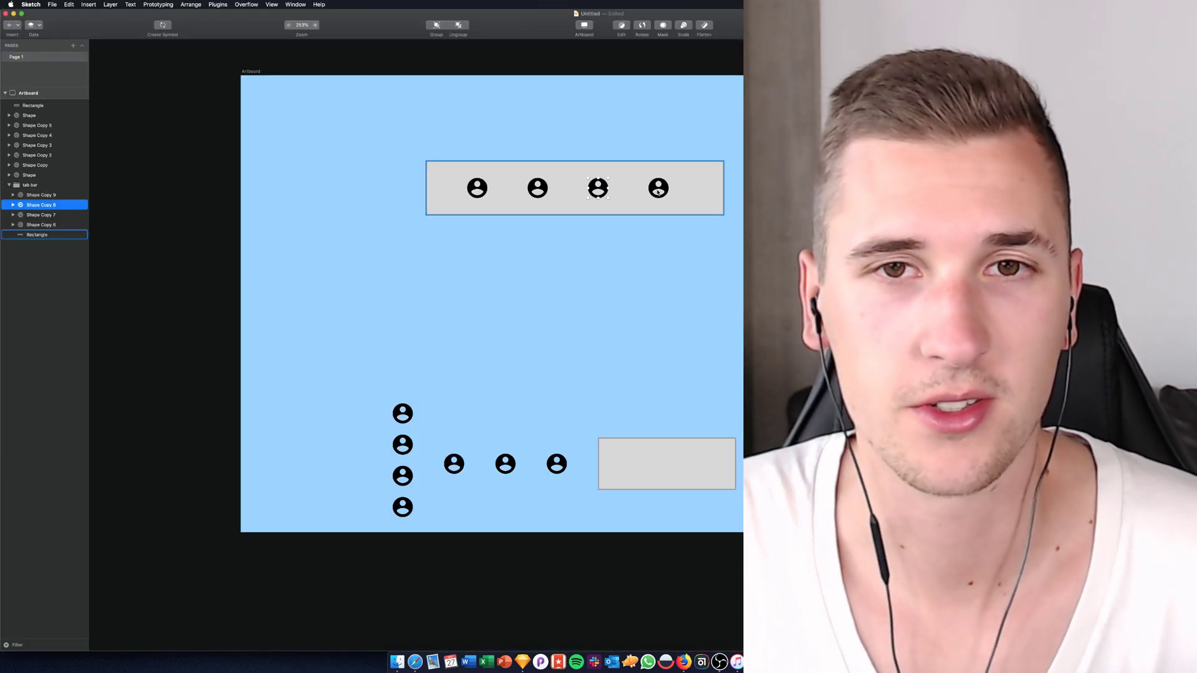
shift+click(658, 190)
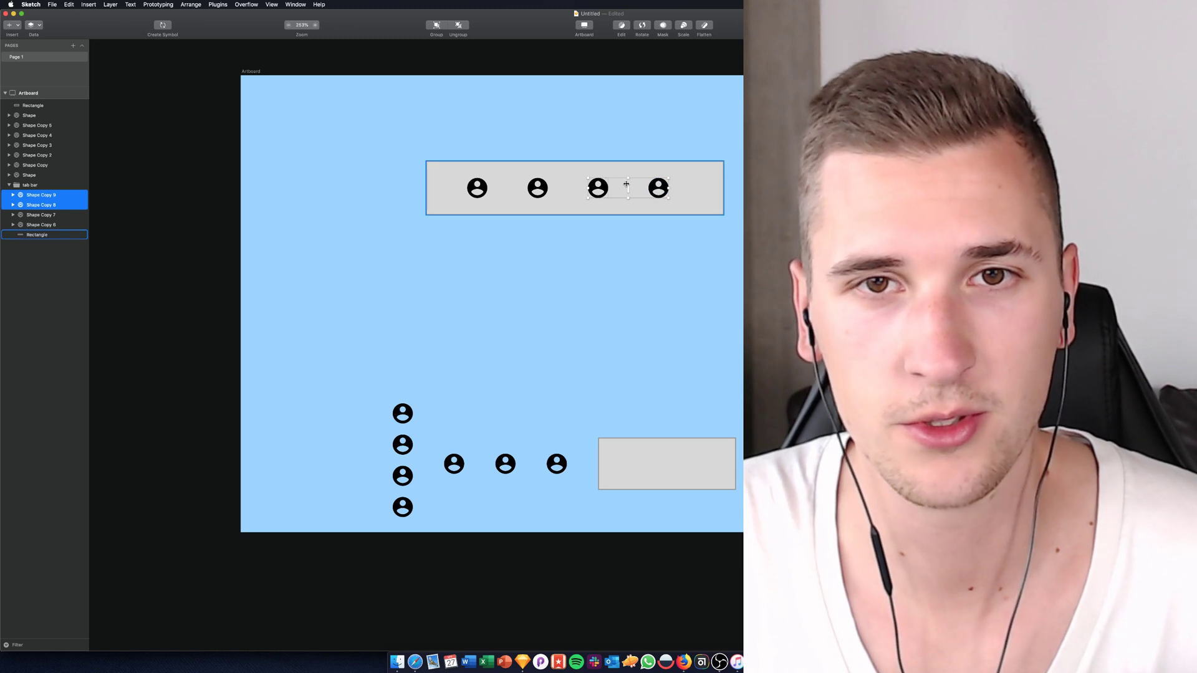
mouse_move(626, 185)
mouse_down()
mouse_move(694, 196)
mouse_move(507, 192)
mouse_move(628, 202)
mouse_up()
click(472, 169)
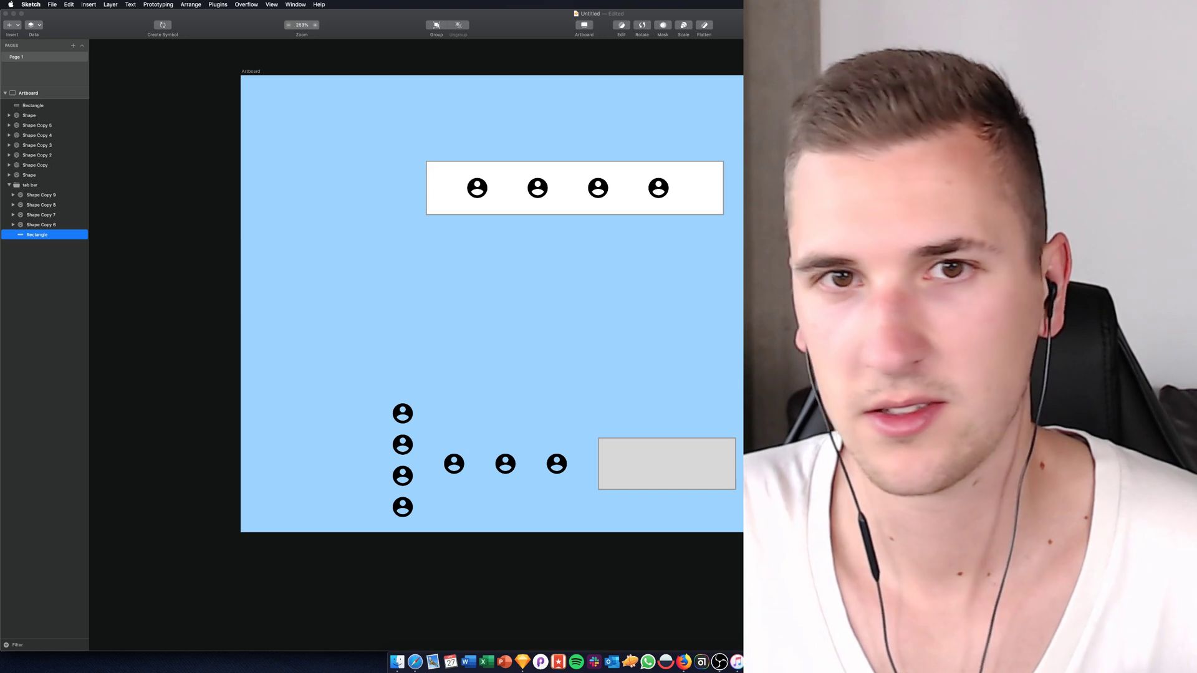
- Examine the Smart Distribute handles against the white fill, first between the first two tab bar icons and then across all four
click(529, 198)
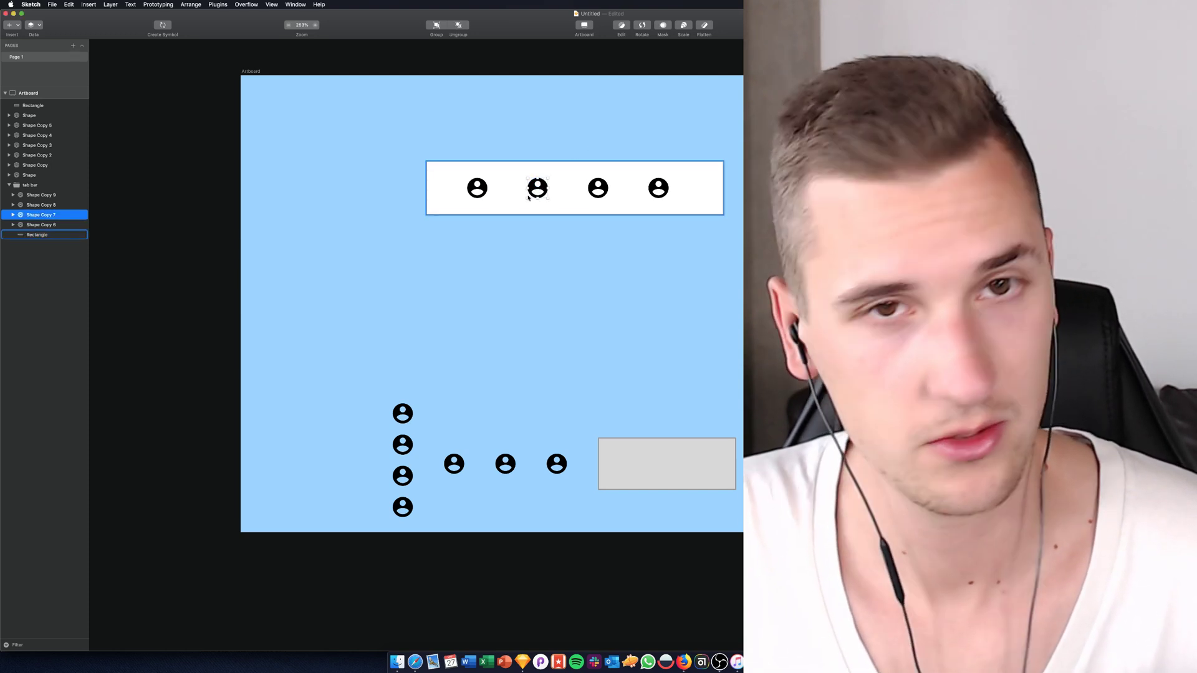
shift+click(479, 192)
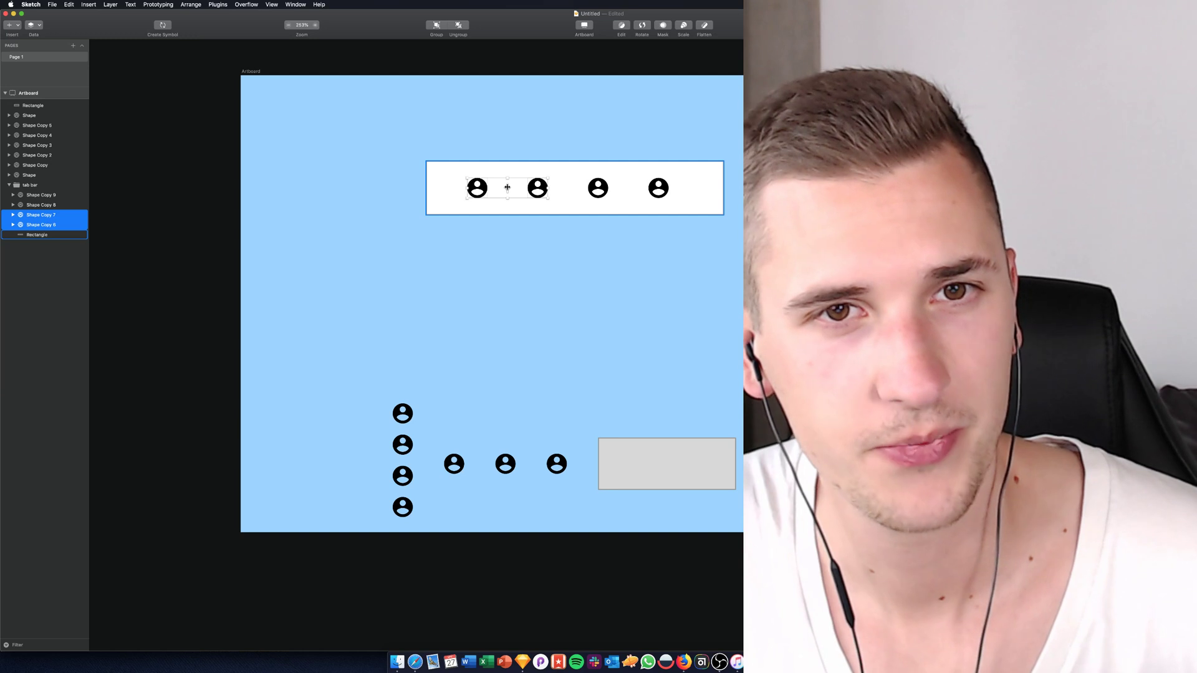
drag(507, 187, 507, 186)
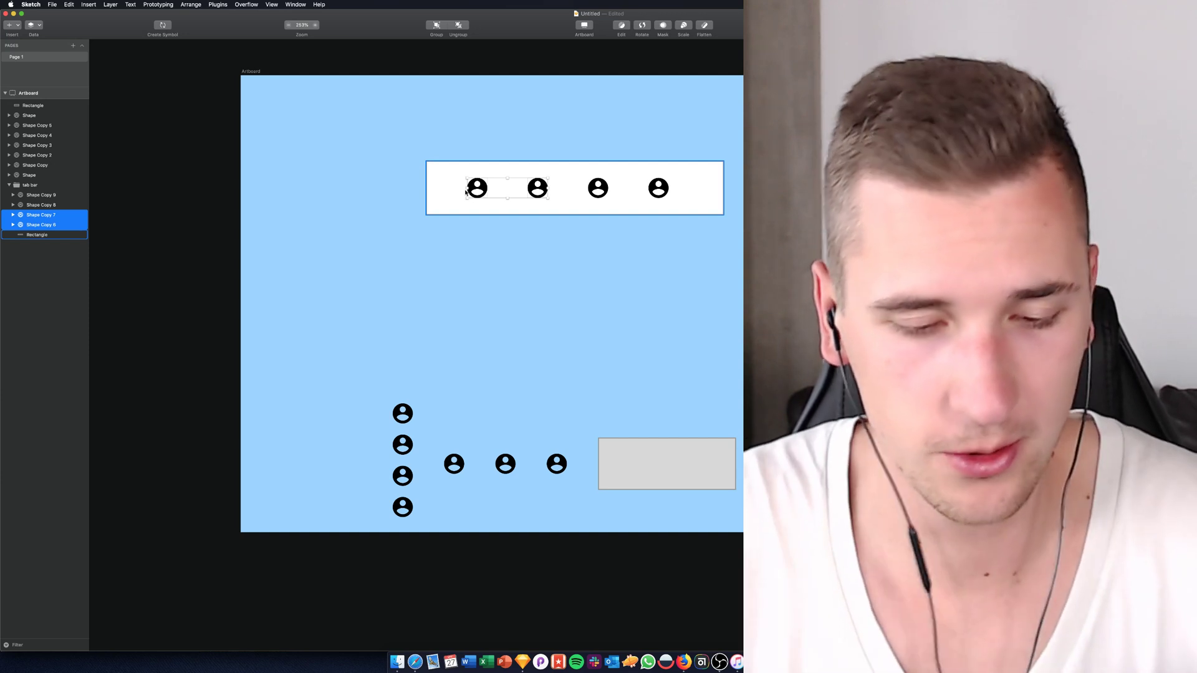
shift+click(595, 190)
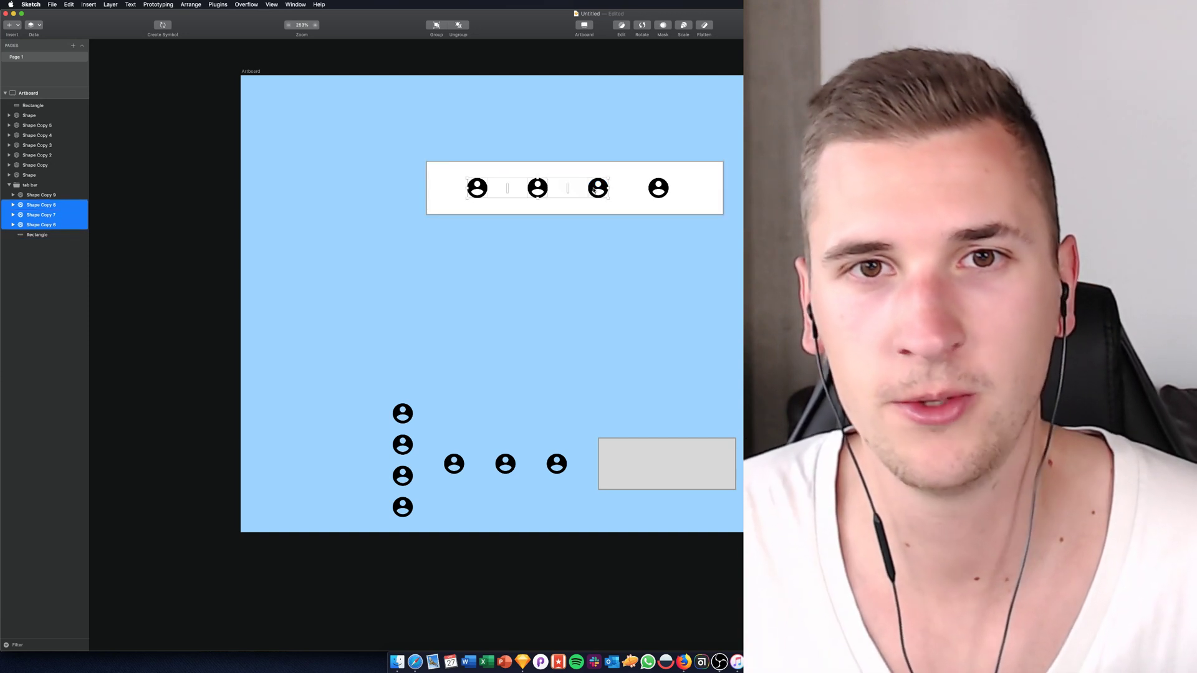
shift+click(666, 192)
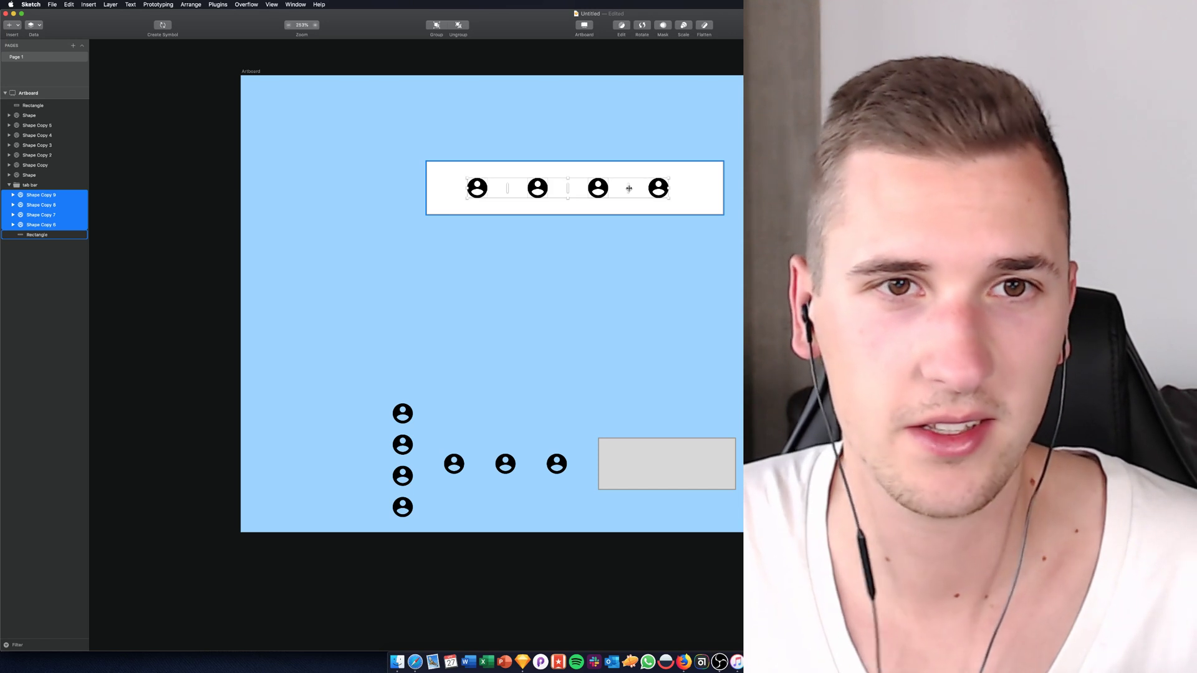
mouse_move(629, 188)
mouse_down()
mouse_move(643, 192)
mouse_move(603, 188)
mouse_move(628, 188)
mouse_up()
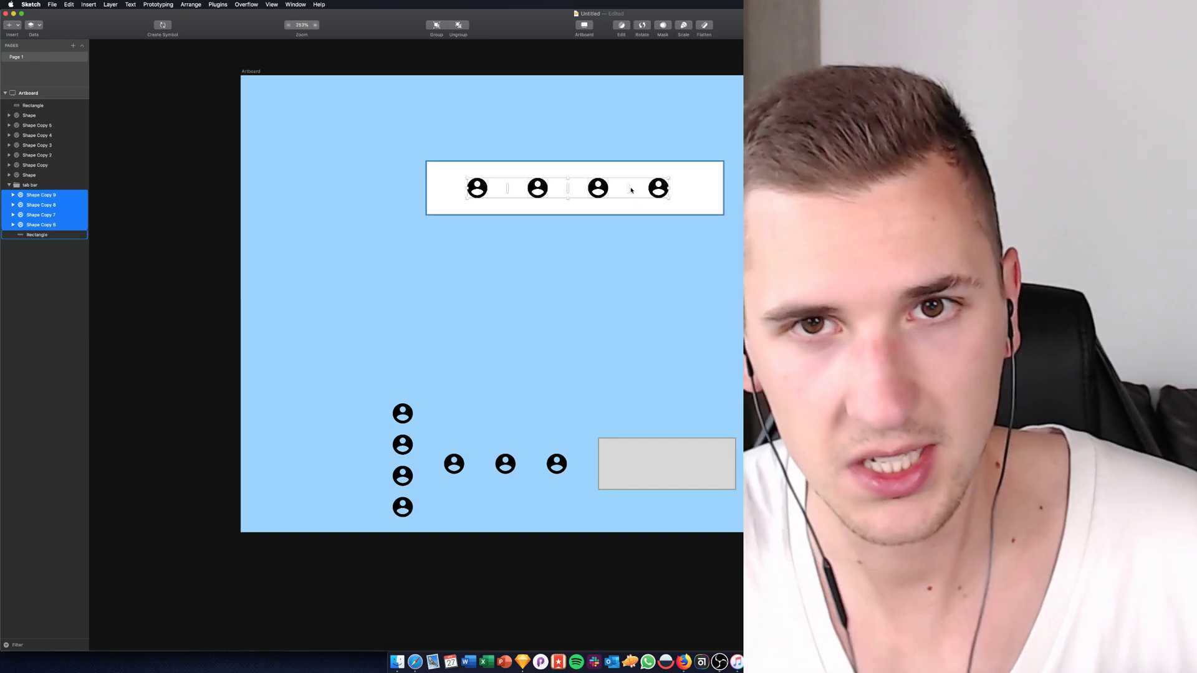
- Lower the tab bar rectangle's opacity to 30% and select all four icons to check their Smart Distribute handles against it
click(690, 187)
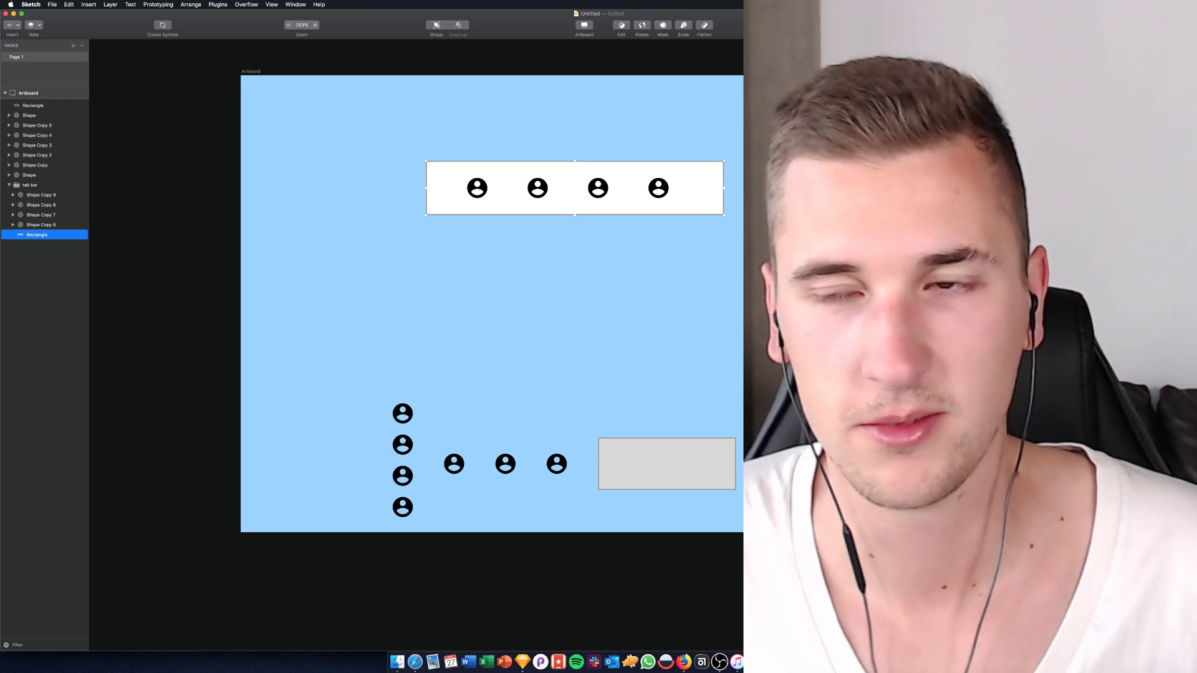
key(3)
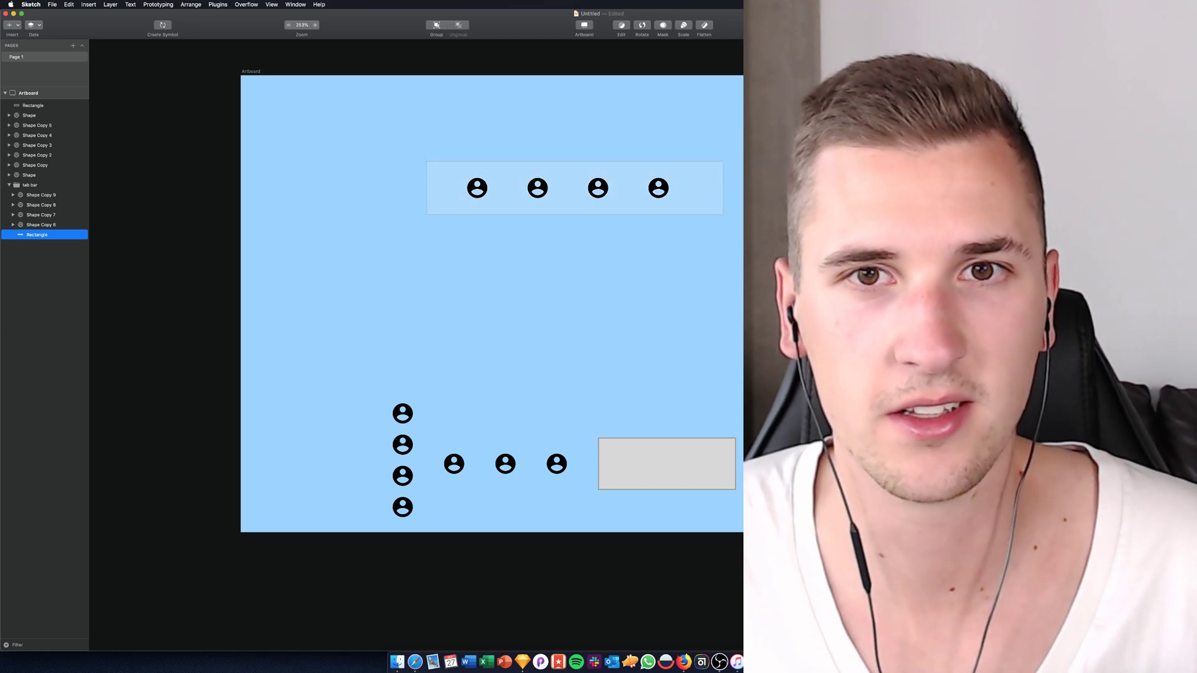
click(658, 185)
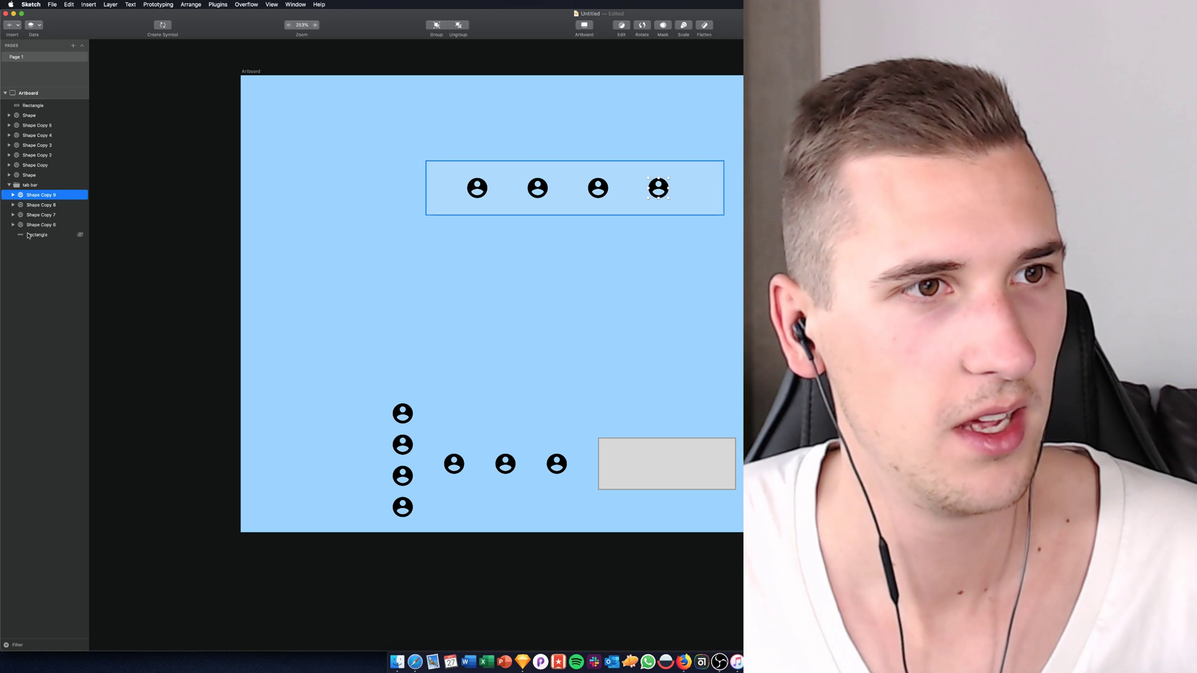
shift+click(35, 227)
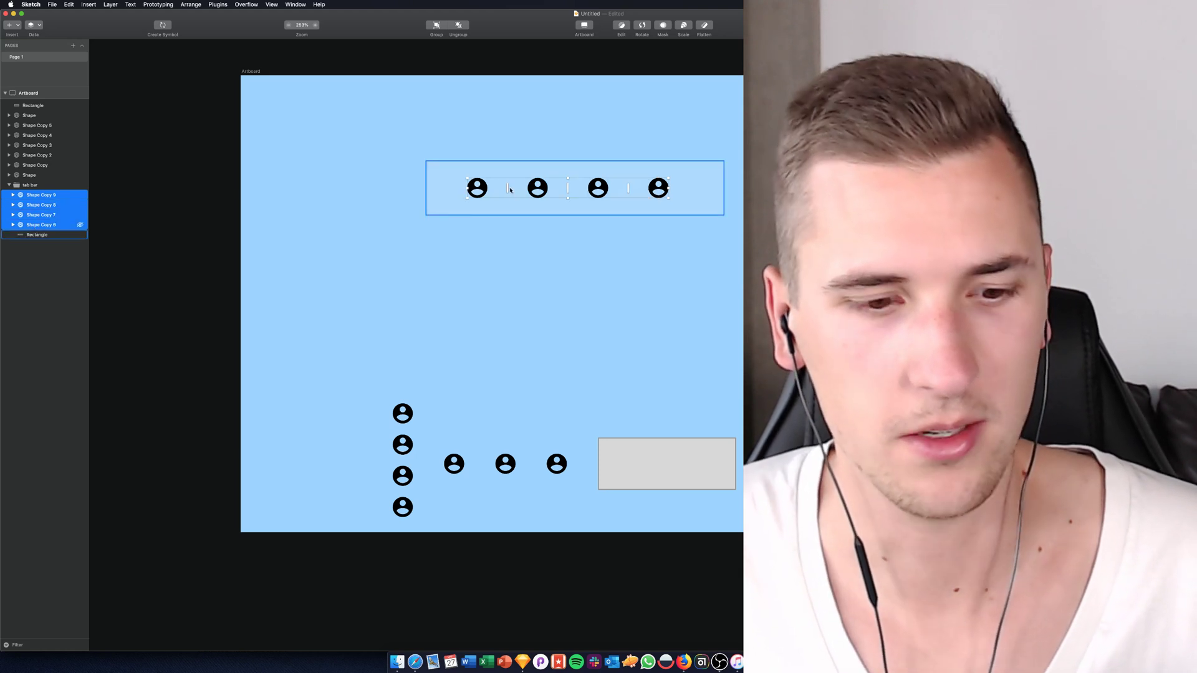